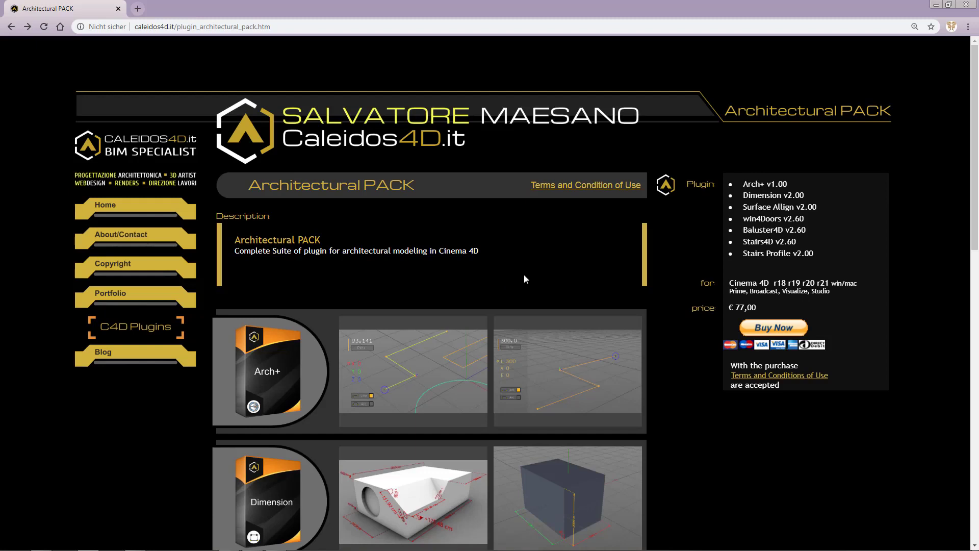
- Review the price and the included plugins on the Architectural PACK web page
{"action": "left_click_drag", "start_coordinate": [734, 307], "coordinate": [764, 312]}
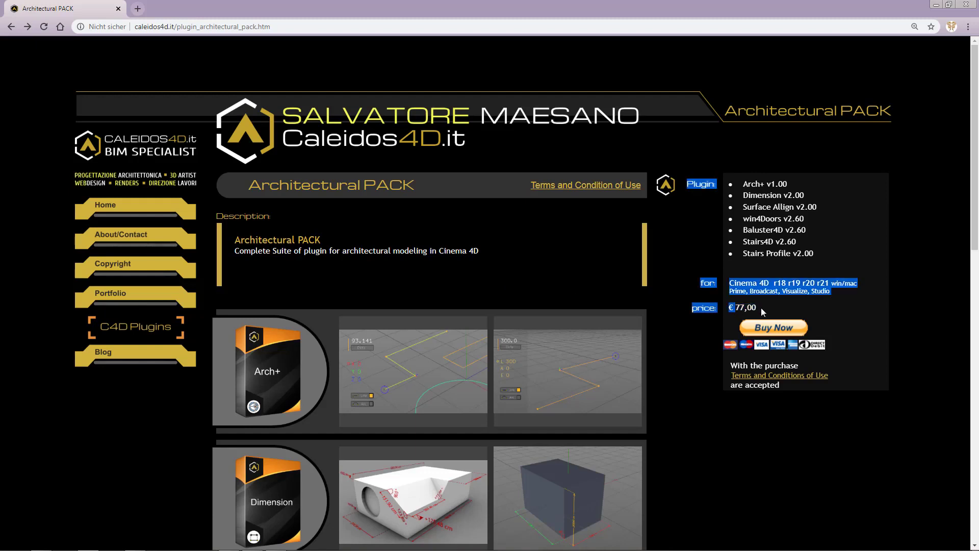
{"action": "left_click", "coordinate": [762, 311]}
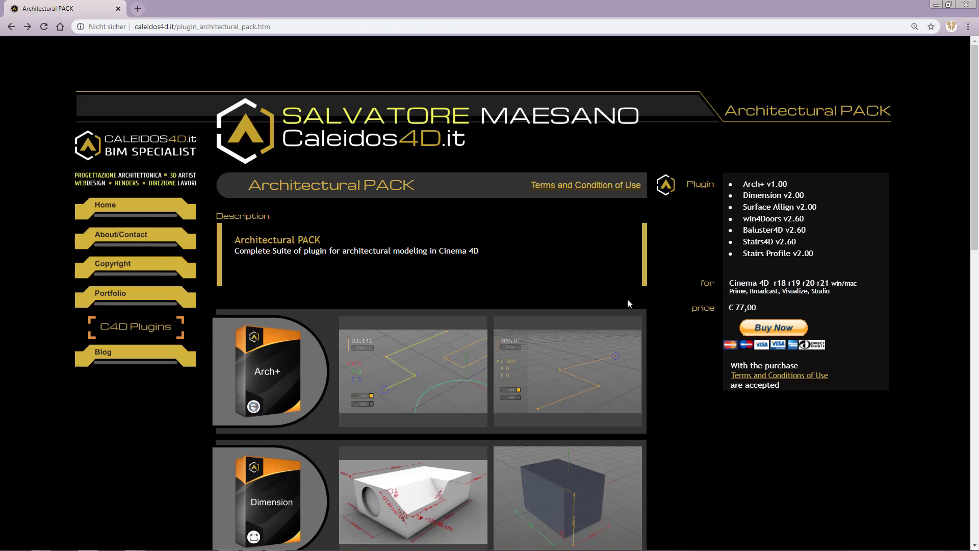
{"action": "scroll", "coordinate": [629, 301], "scroll_direction": "down", "scroll_amount": 7}
{"action": "scroll", "coordinate": [617, 294], "scroll_direction": "down", "scroll_amount": 3}
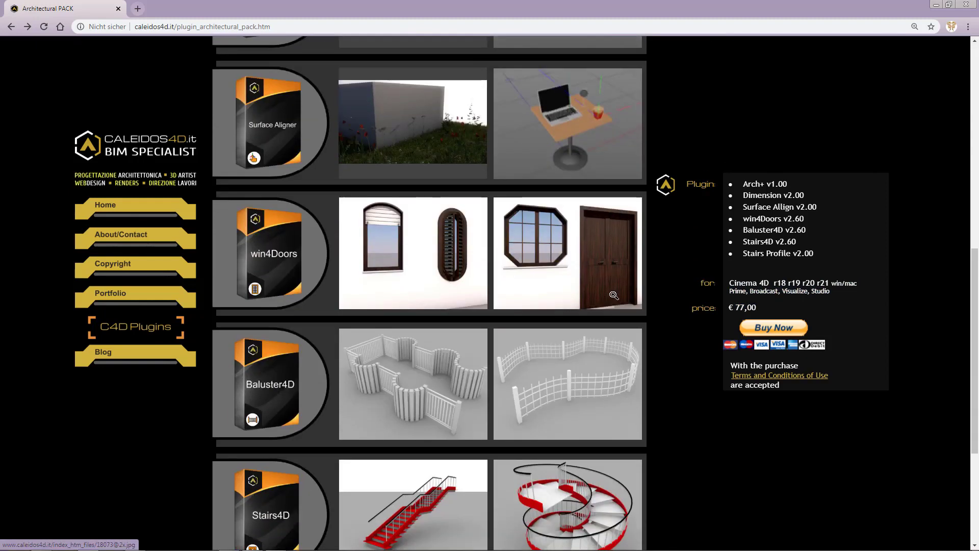
{"action": "scroll", "coordinate": [424, 311], "scroll_direction": "down", "scroll_amount": 1}
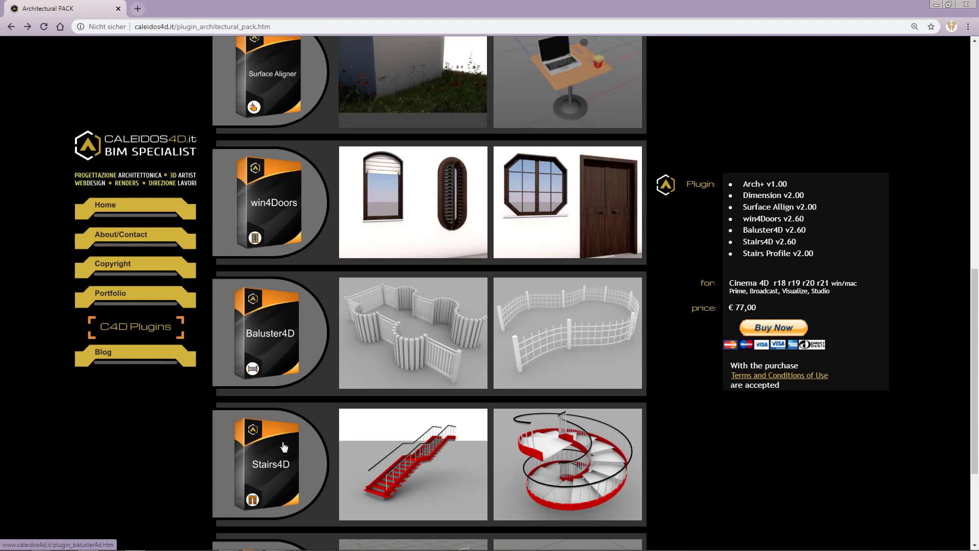
- View the product pages of Baluster4D + Stairs4D and win4Doors, returning to the Architectural PACK page each time
{"action": "left_click", "coordinate": [280, 327]}
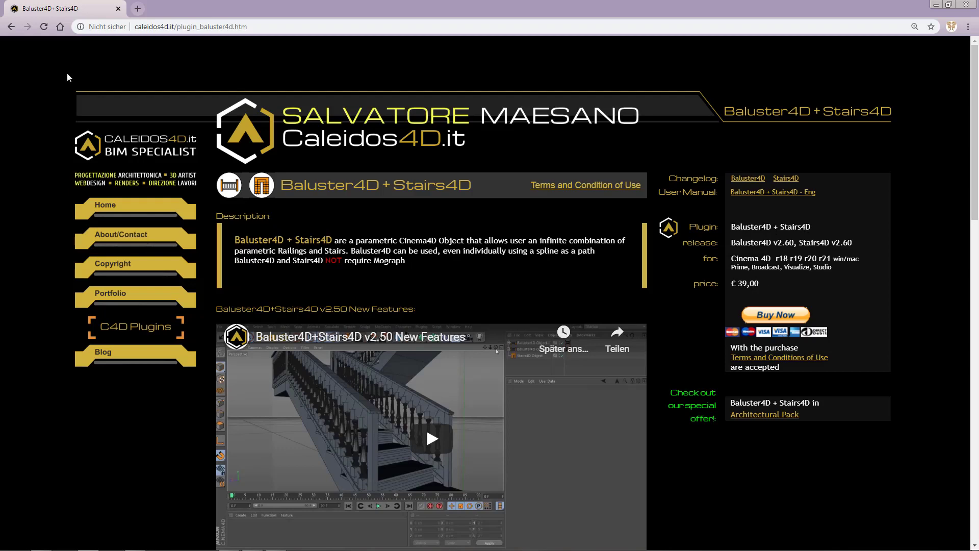
{"action": "left_click", "coordinate": [11, 26]}
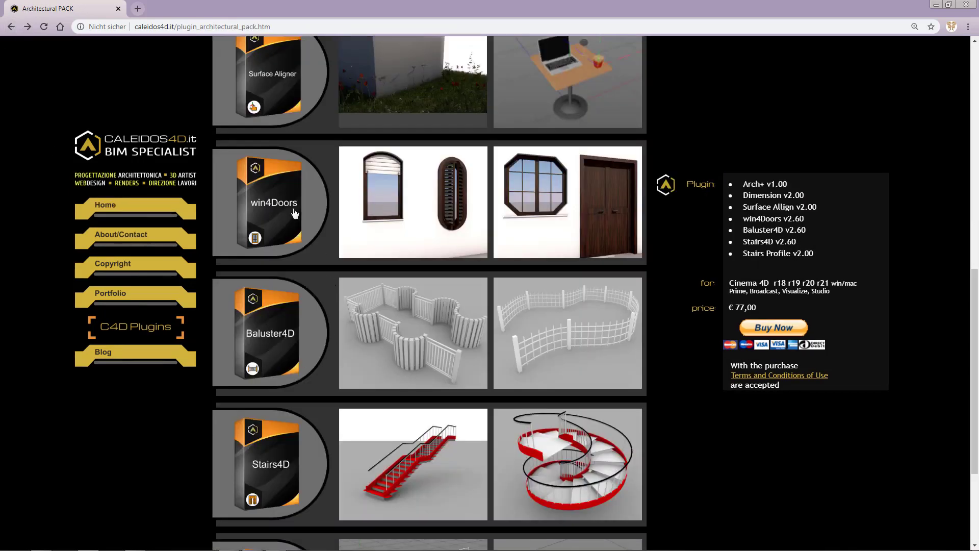
{"action": "left_click", "coordinate": [277, 203]}
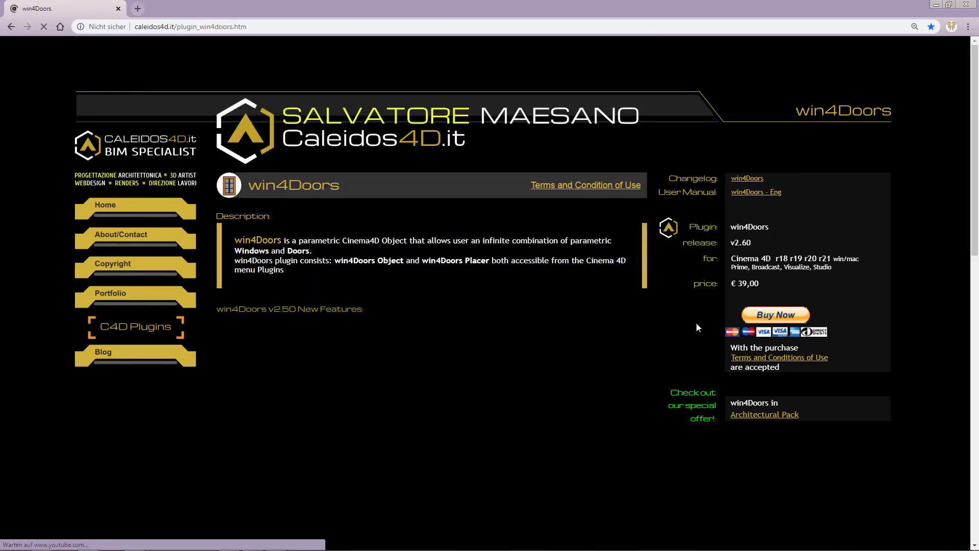
{"action": "left_click", "coordinate": [11, 26]}
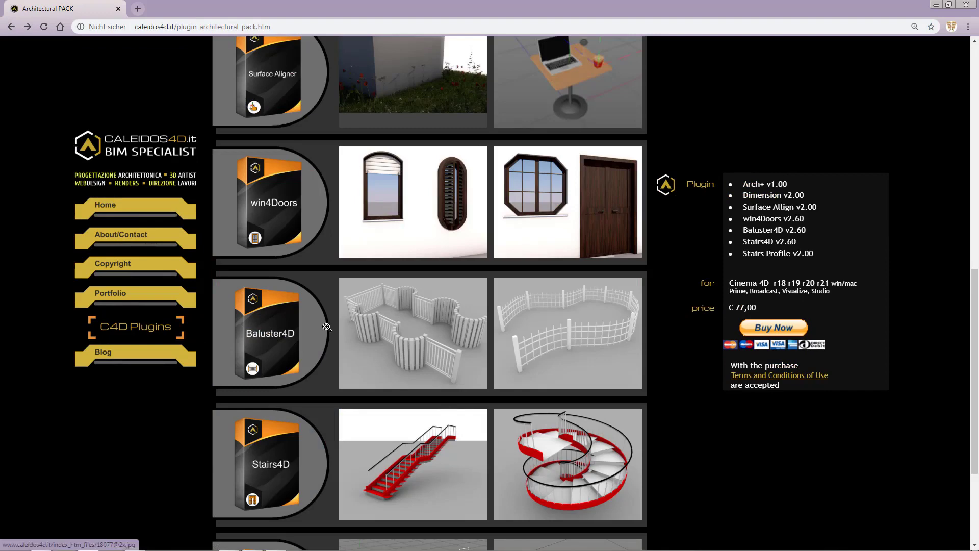
- From the Baluster4D + Stairs4D page, view the Baluster4D changelog and try to open the English user manual
{"action": "left_click", "coordinate": [278, 335]}
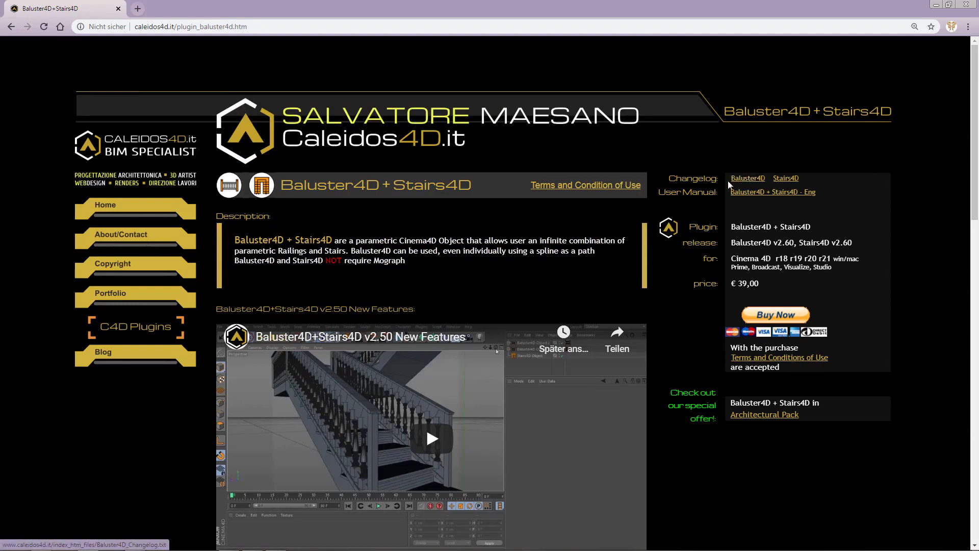
{"action": "left_click", "coordinate": [748, 180]}
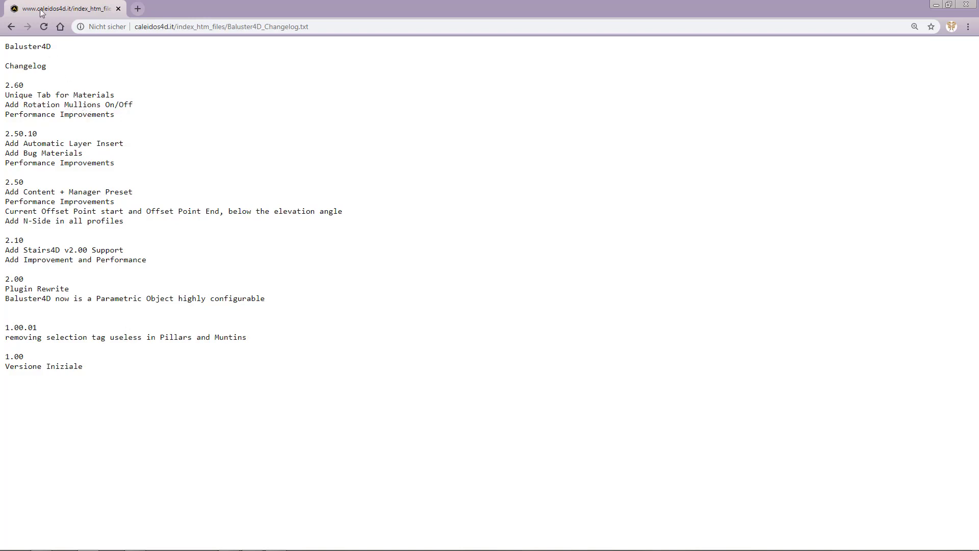
{"action": "left_click", "coordinate": [11, 26]}
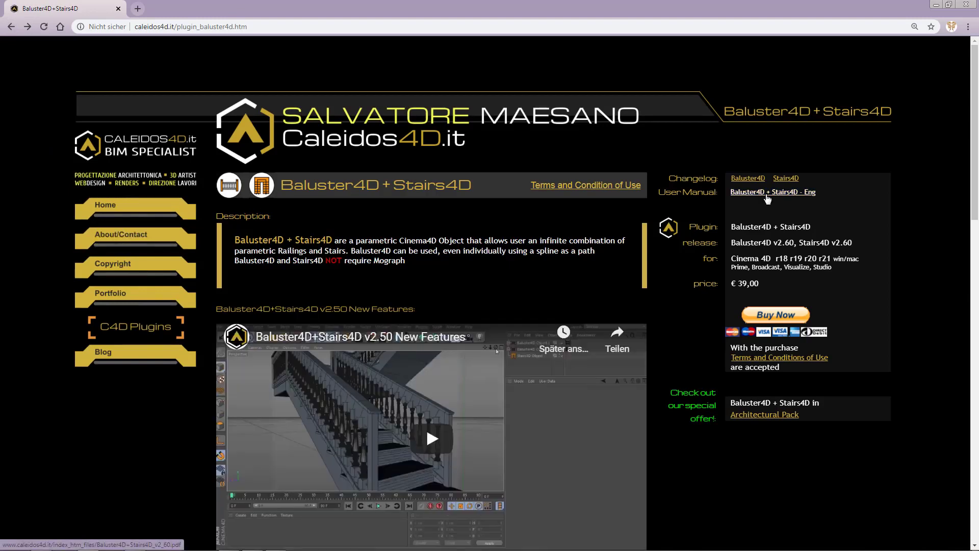
{"action": "left_click", "coordinate": [768, 199]}
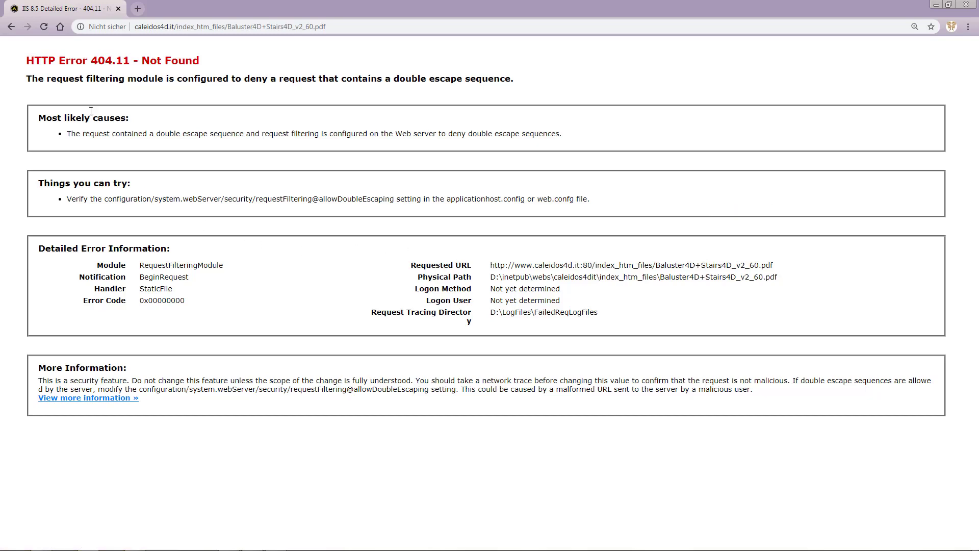
{"action": "left_click", "coordinate": [12, 26]}
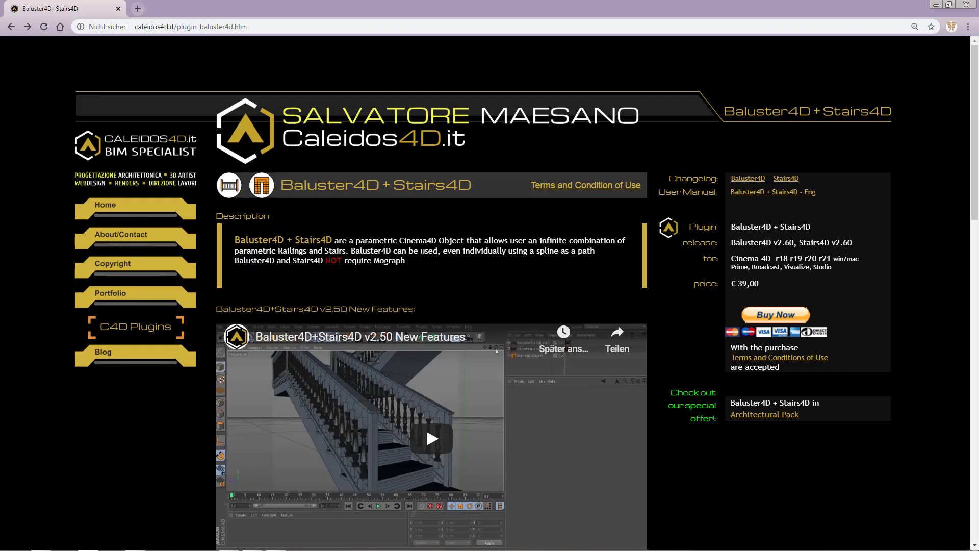
- Look through the demo videos and the example images of stairs and railings on the Baluster4D + Stairs4D page
{"action": "scroll", "coordinate": [452, 240], "scroll_direction": "down", "scroll_amount": 2}
{"action": "scroll", "coordinate": [451, 240], "scroll_direction": "down", "scroll_amount": 7}
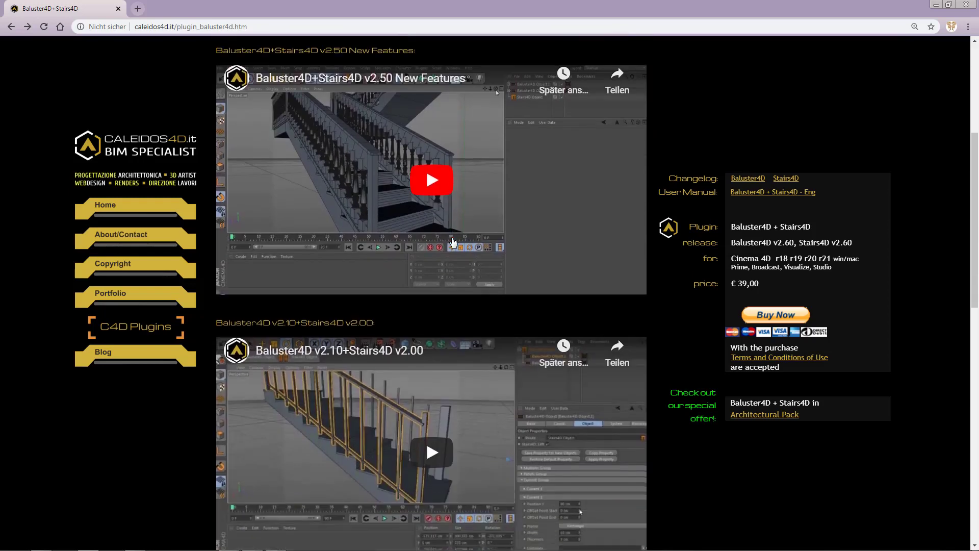
{"action": "scroll", "coordinate": [451, 246], "scroll_direction": "down", "scroll_amount": 4}
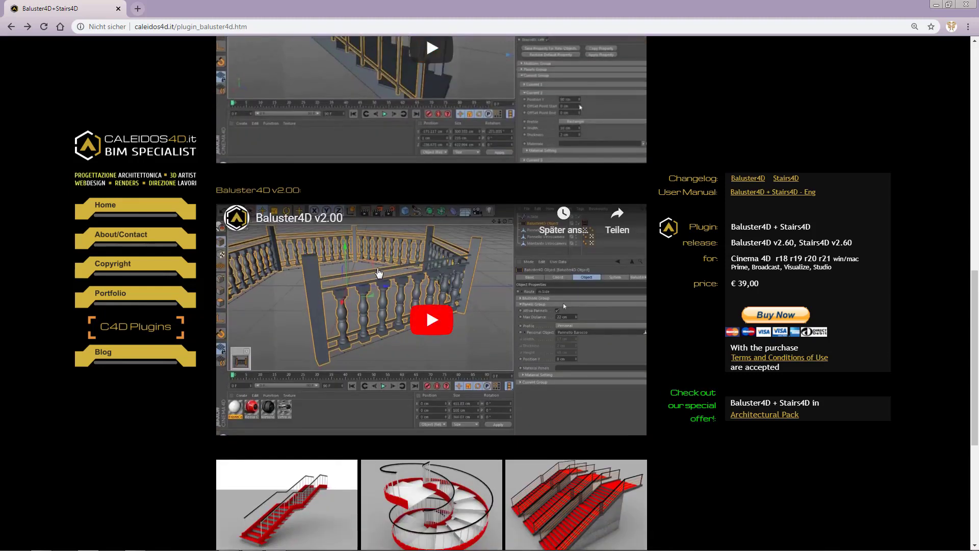
{"action": "scroll", "coordinate": [388, 281], "scroll_direction": "up", "scroll_amount": 2}
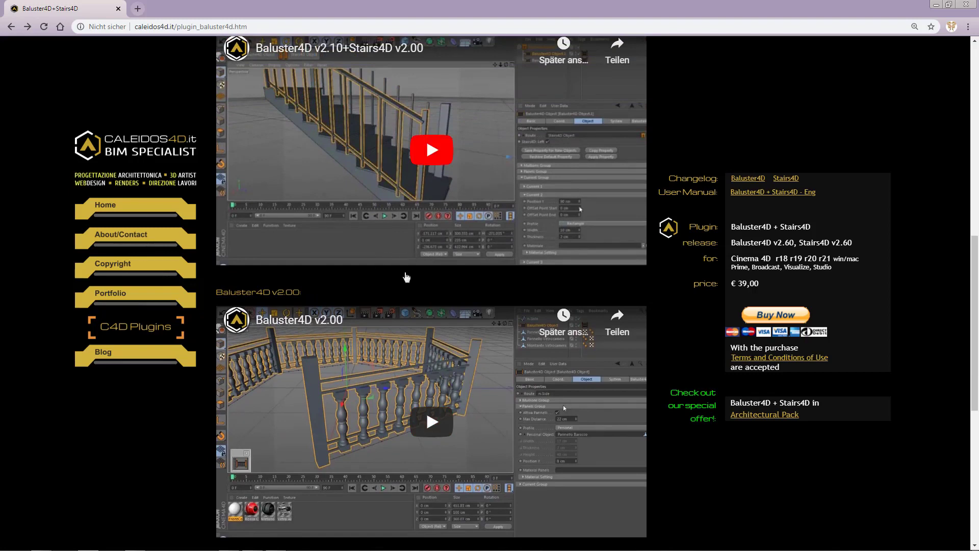
{"action": "scroll", "coordinate": [449, 266], "scroll_direction": "up", "scroll_amount": 2}
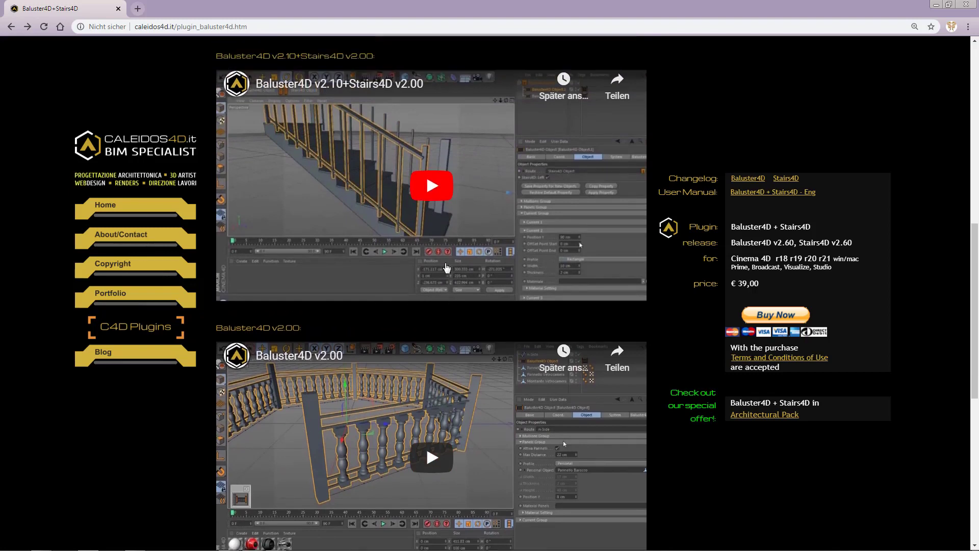
{"action": "scroll", "coordinate": [447, 268], "scroll_direction": "up", "scroll_amount": 2}
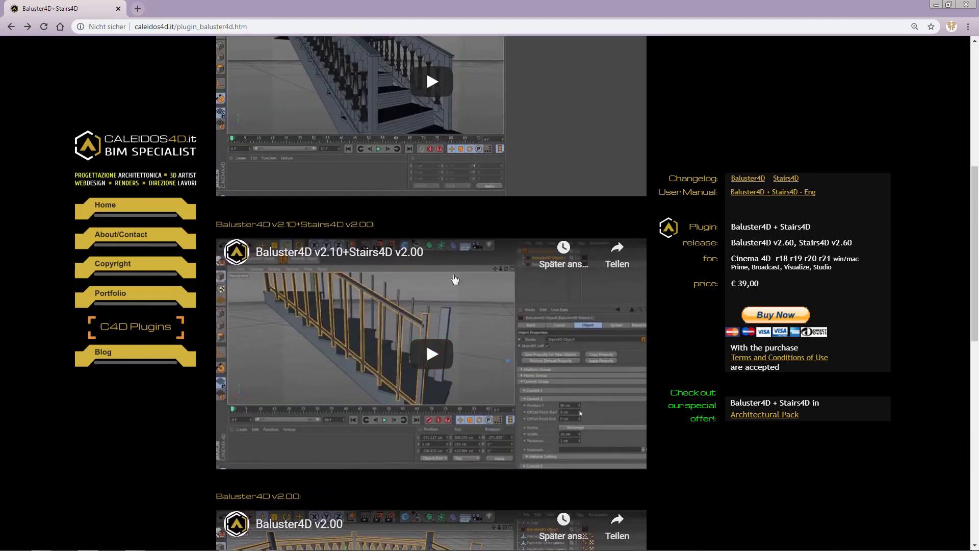
{"action": "scroll", "coordinate": [392, 274], "scroll_direction": "down", "scroll_amount": 7}
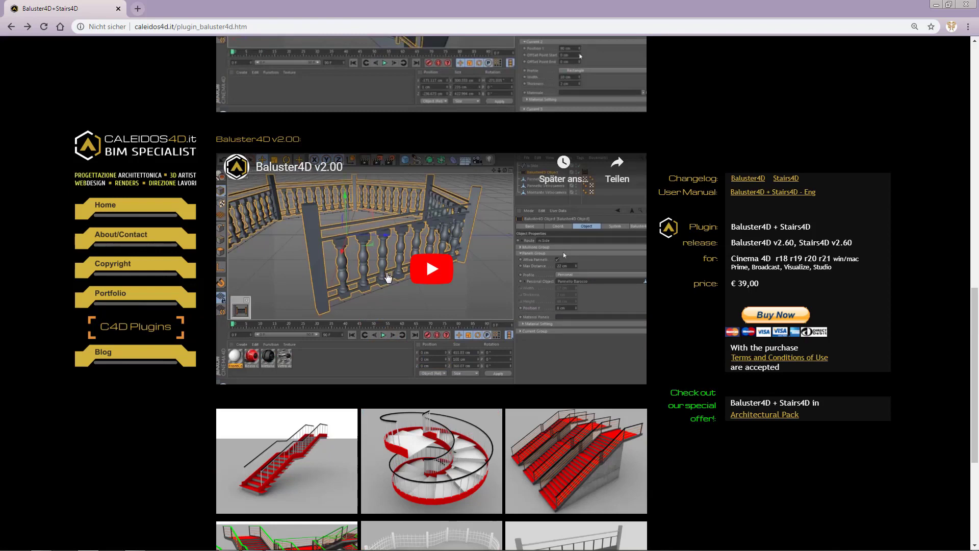
{"action": "scroll", "coordinate": [398, 283], "scroll_direction": "down", "scroll_amount": 5}
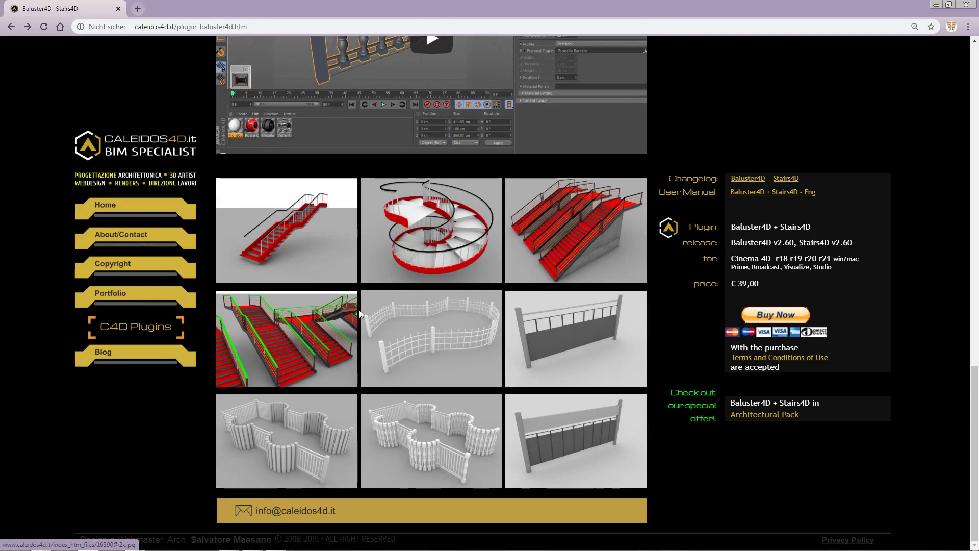
{"action": "left_click", "coordinate": [411, 331]}
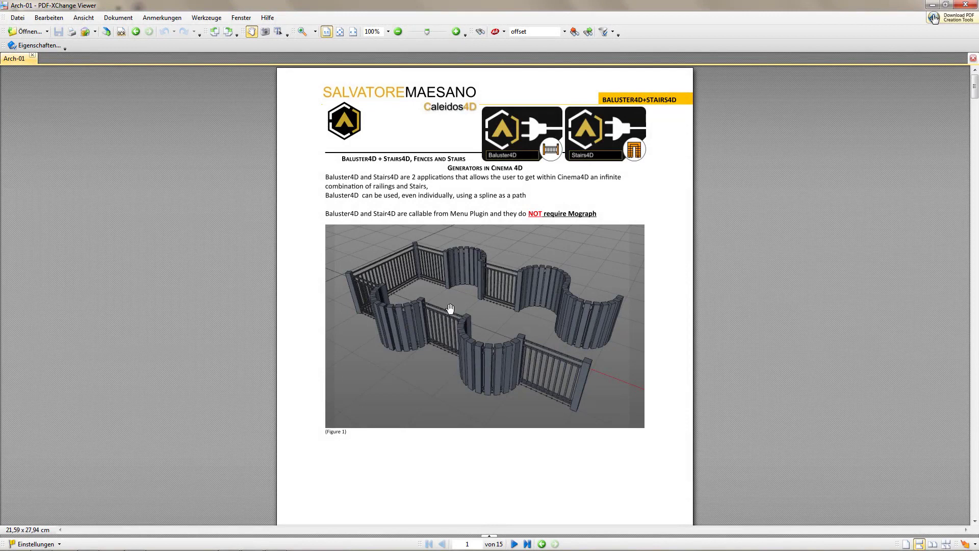
- Look over the first page of the Baluster4D + Stairs4D manual in PDF-XChange Viewer and switch to the Baluster4D_v2_60_1 folder in Windows Explorer
{"action": "scroll", "coordinate": [449, 308], "scroll_direction": "down", "scroll_amount": 1}
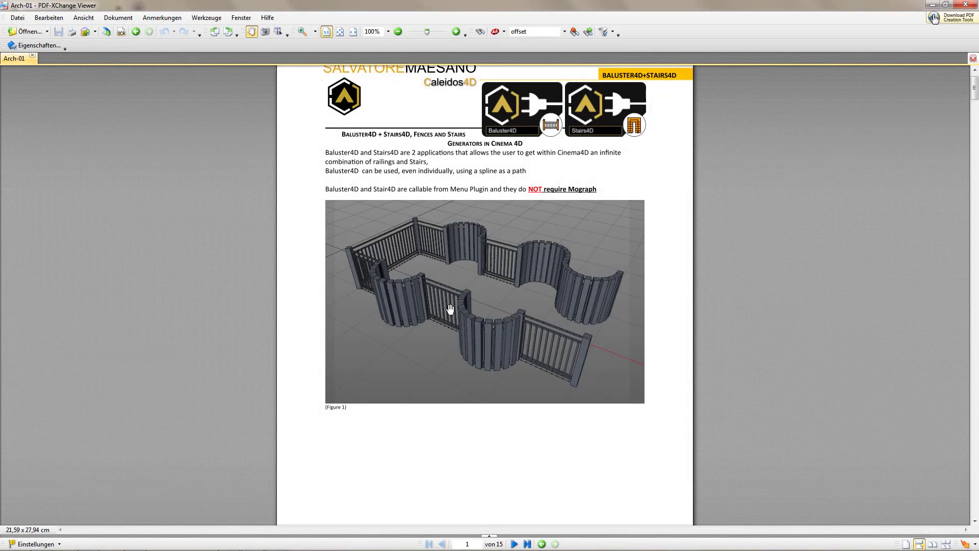
{"action": "scroll", "coordinate": [450, 308], "scroll_direction": "down", "scroll_amount": 1}
{"action": "scroll", "coordinate": [452, 309], "scroll_direction": "up", "scroll_amount": 1}
{"action": "scroll", "coordinate": [451, 309], "scroll_direction": "up", "scroll_amount": 1}
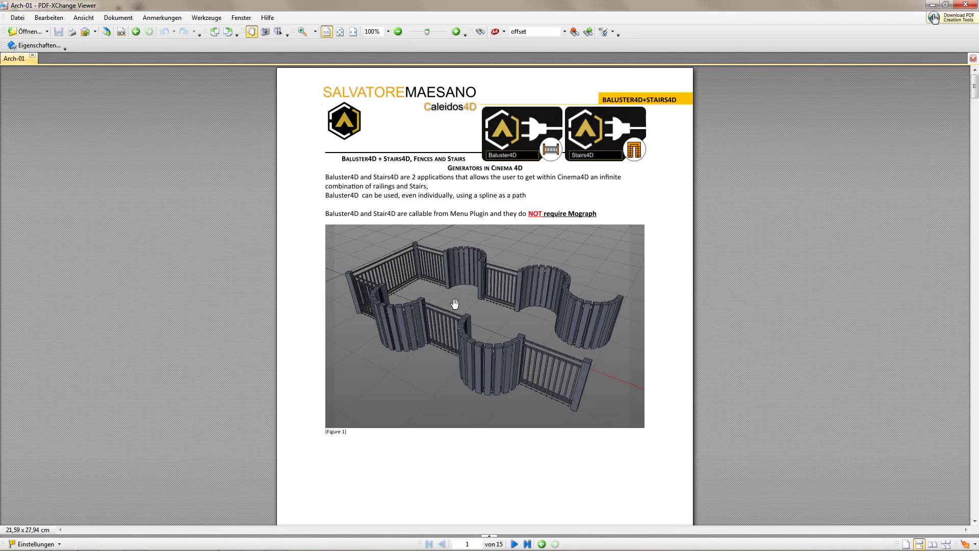
{"action": "key", "text": "alt+Tab"}
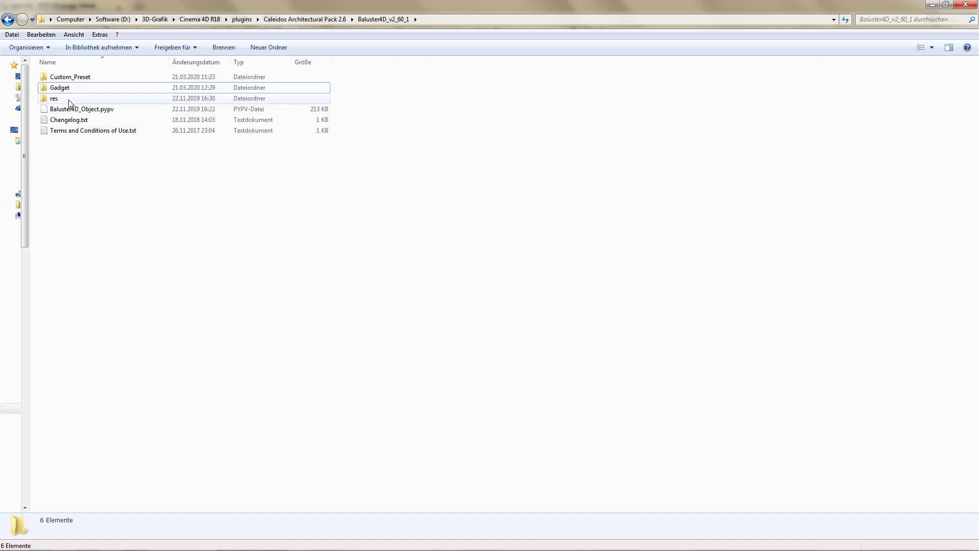
{"action": "mouse_move", "coordinate": [86, 93]}
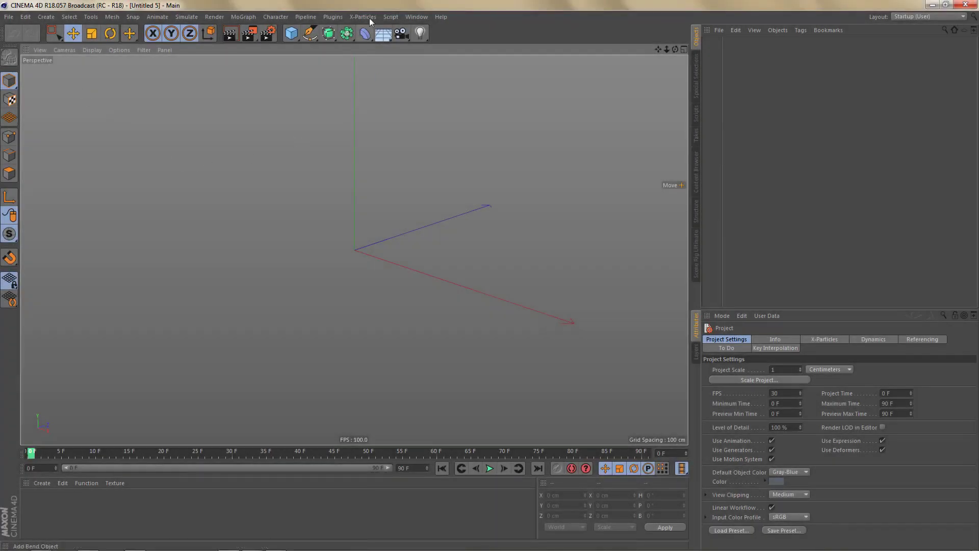
- In Cinema 4D, add a Baluster4D object from Caleidos Architectural Pack 2.6, enlarge its attributes area and collapse the Current Group
{"action": "left_click", "coordinate": [334, 17]}
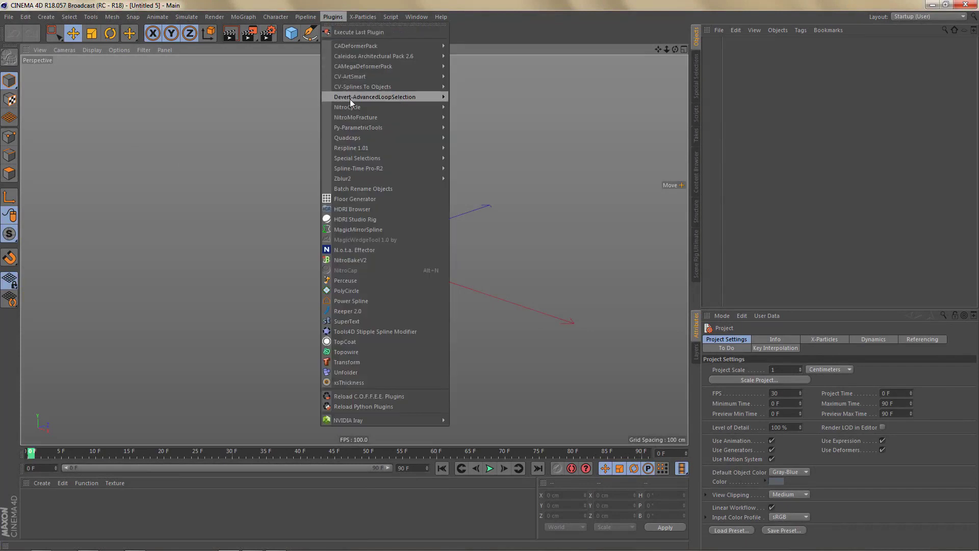
{"action": "mouse_move", "coordinate": [352, 56]}
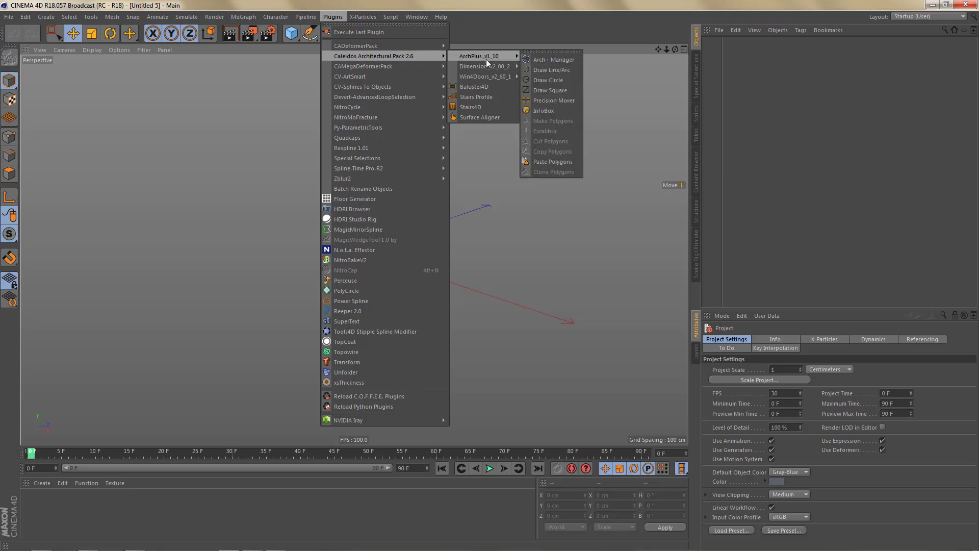
{"action": "left_click", "coordinate": [478, 87]}
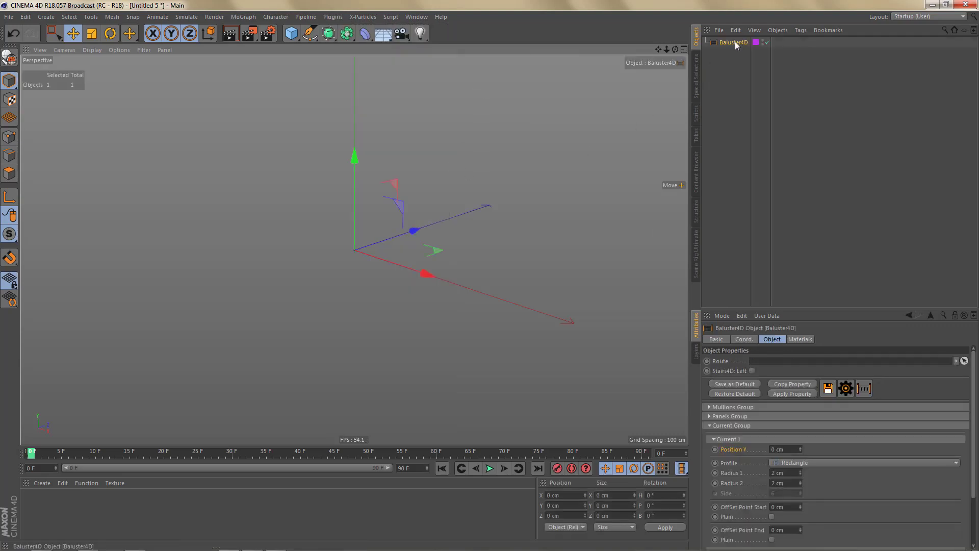
{"action": "left_click_drag", "start_coordinate": [794, 309], "coordinate": [793, 233]}
{"action": "left_click", "coordinate": [709, 350]}
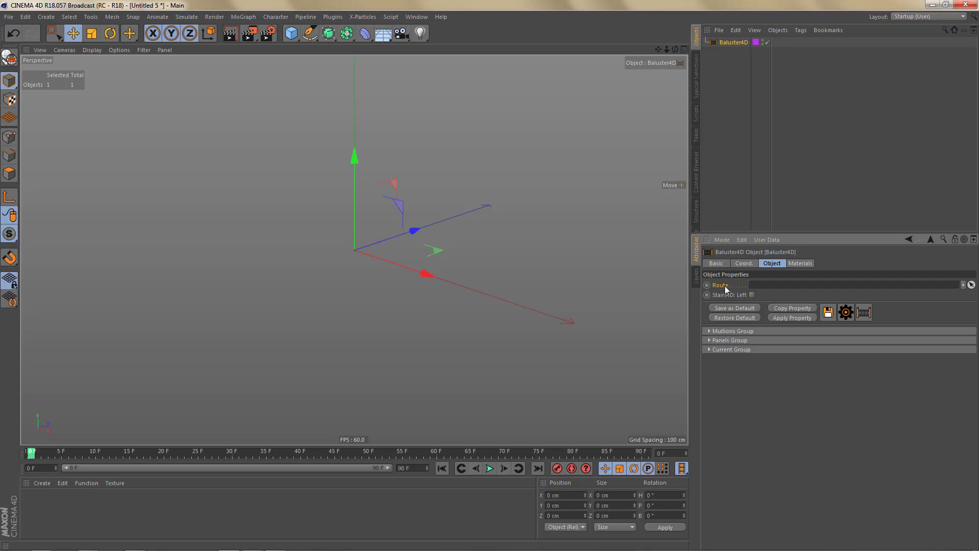
- Add an n-Side spline and set its plane to XZ
{"action": "left_click", "coordinate": [310, 33]}
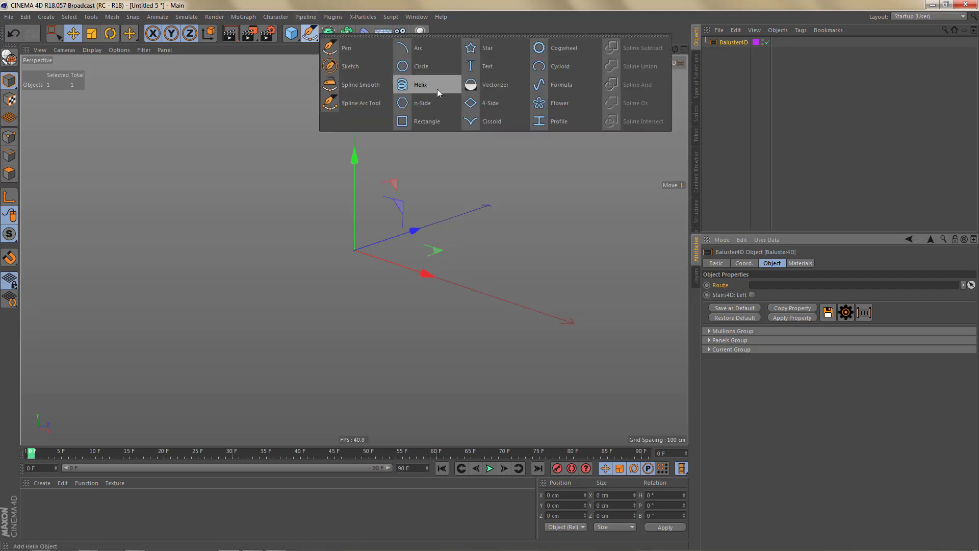
{"action": "left_click", "coordinate": [424, 102]}
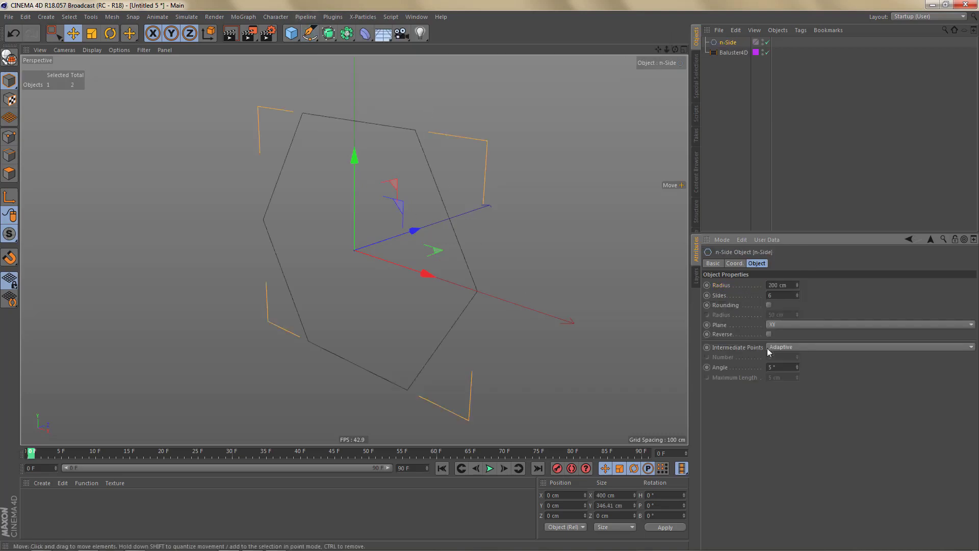
{"action": "left_click", "coordinate": [774, 325]}
{"action": "left_click", "coordinate": [783, 355]}
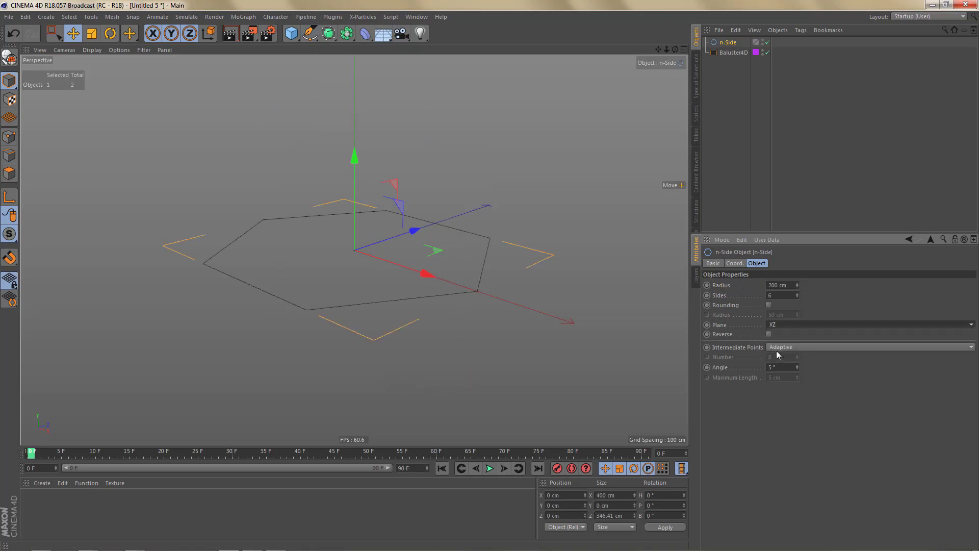
- Assign the n-Side spline as the Baluster4D object's Route and set the spline's sides to 8
{"action": "left_click", "coordinate": [734, 53]}
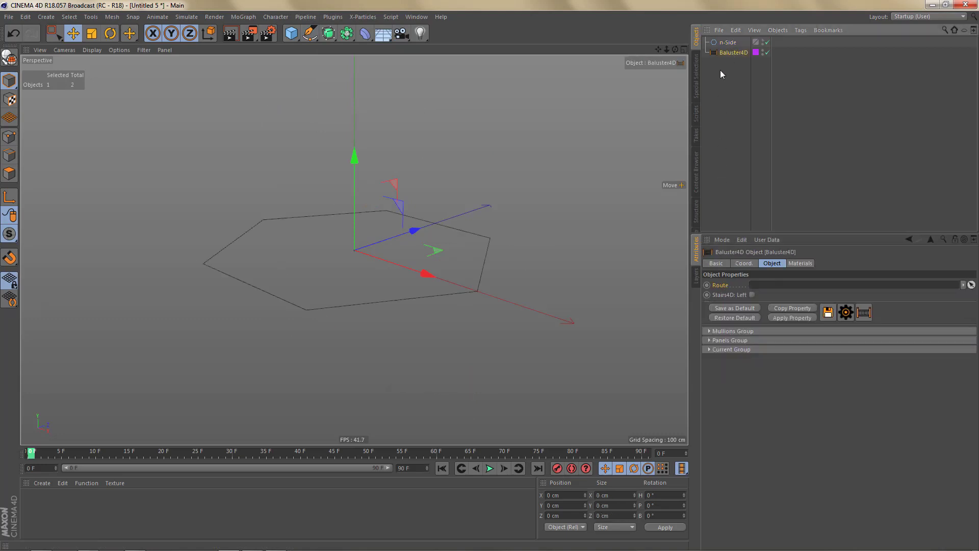
{"action": "left_click_drag", "start_coordinate": [727, 43], "coordinate": [769, 288]}
{"action": "left_click", "coordinate": [716, 285]}
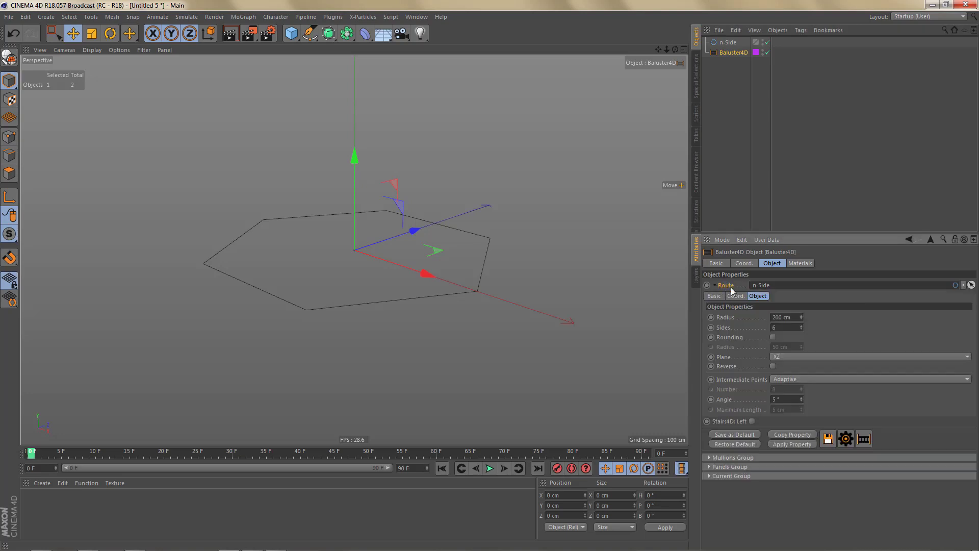
{"action": "left_click", "coordinate": [801, 325]}
{"action": "left_click", "coordinate": [801, 325]}
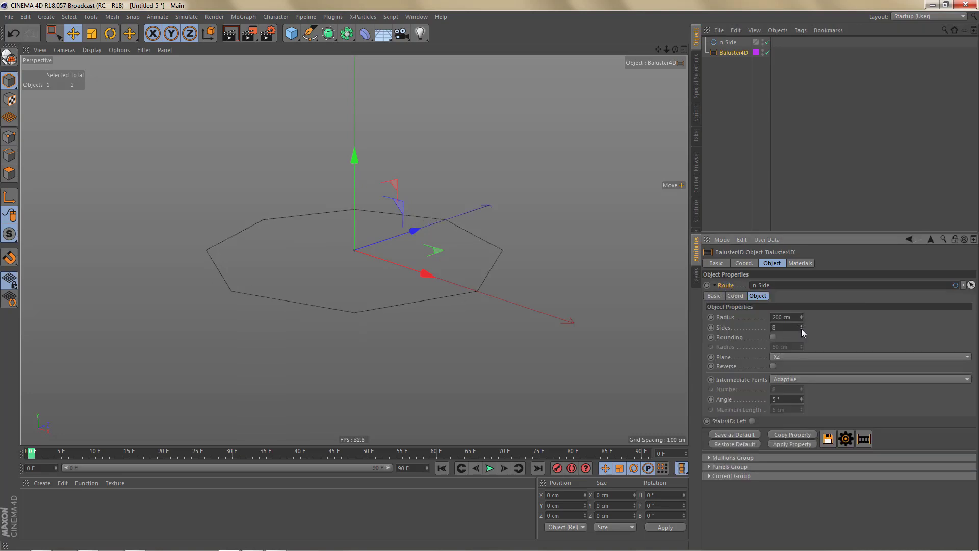
- Set the route spline's sides to 6 and convert the n-Side spline into an editable spline
{"action": "left_click_drag", "start_coordinate": [800, 329], "coordinate": [794, 335]}
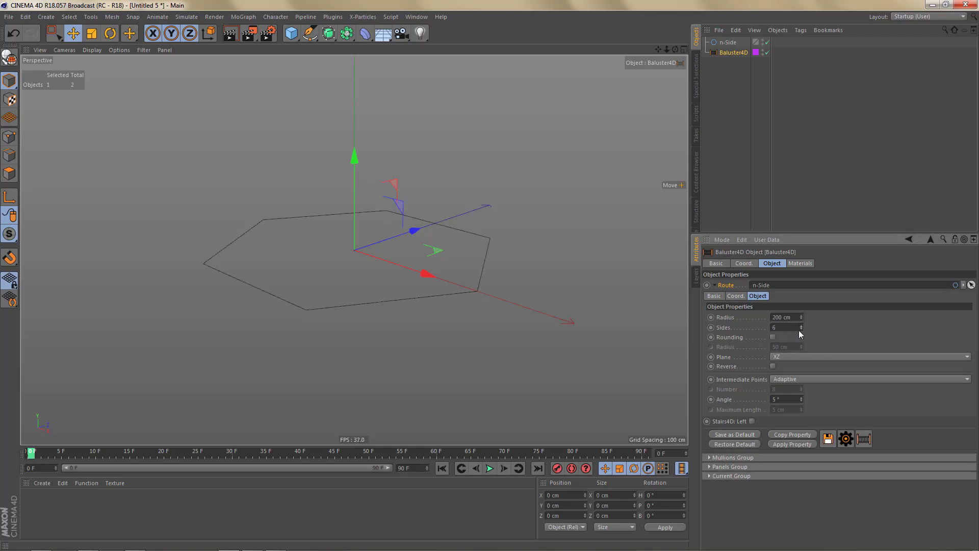
{"action": "left_click", "coordinate": [716, 285]}
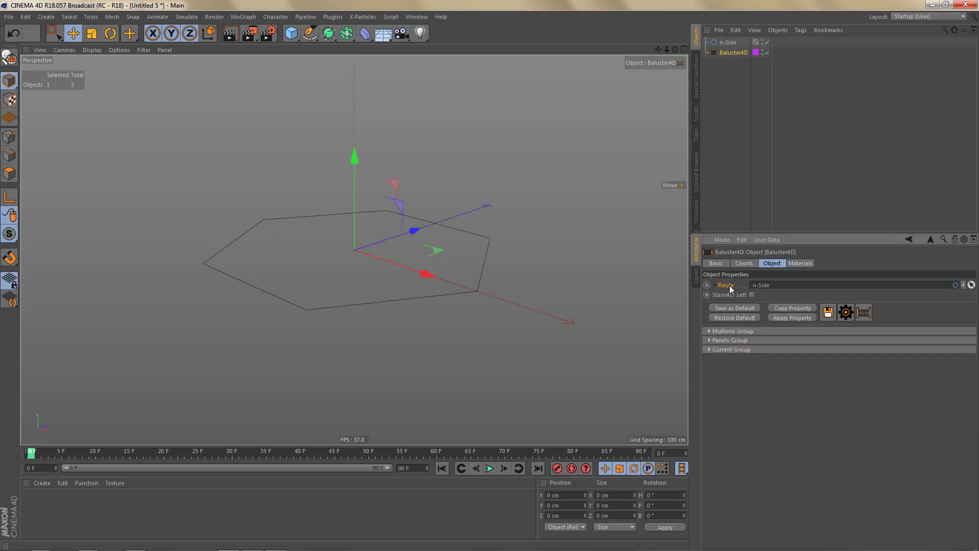
{"action": "left_click", "coordinate": [724, 43]}
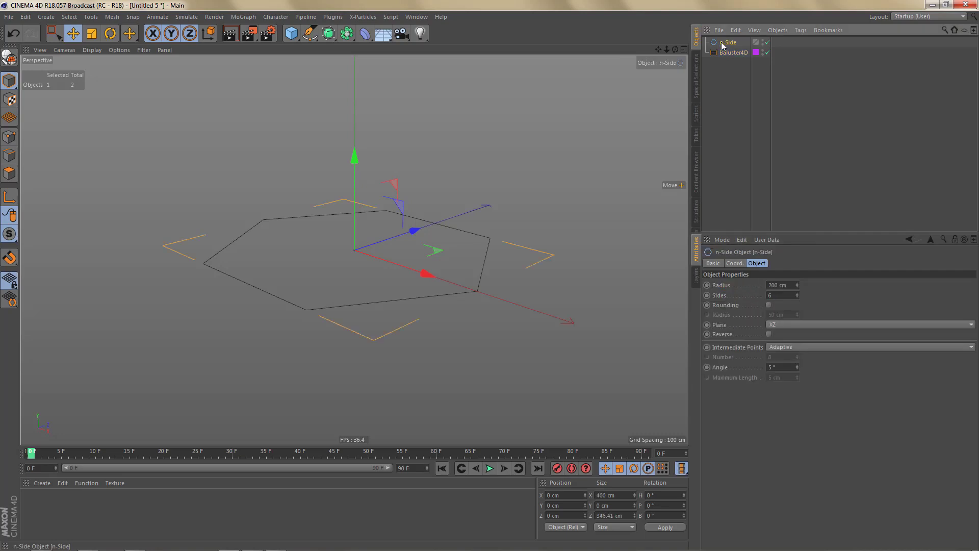
{"action": "key", "text": "c"}
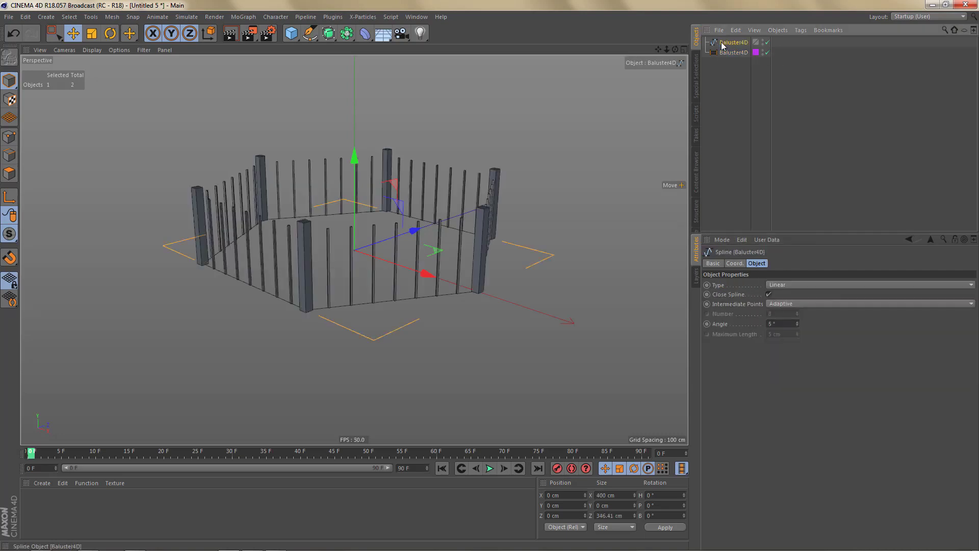
{"action": "left_click_drag", "start_coordinate": [332, 258], "coordinate": [386, 287], "text": "alt"}
{"action": "scroll", "coordinate": [365, 287], "scroll_direction": "up", "scroll_amount": 4}
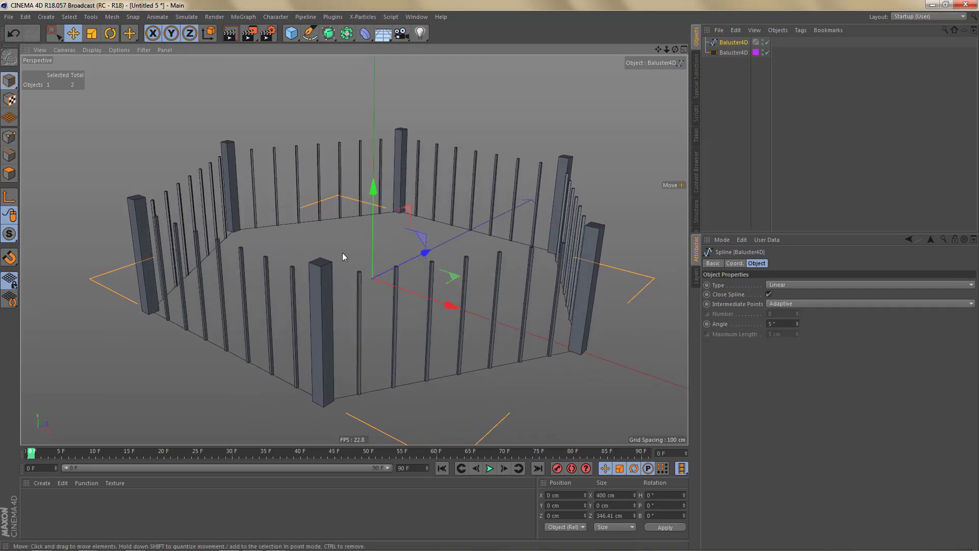
- Save the Baluster4D object's current settings as a custom preset named "tutorial test 02"
{"action": "left_click", "coordinate": [733, 52]}
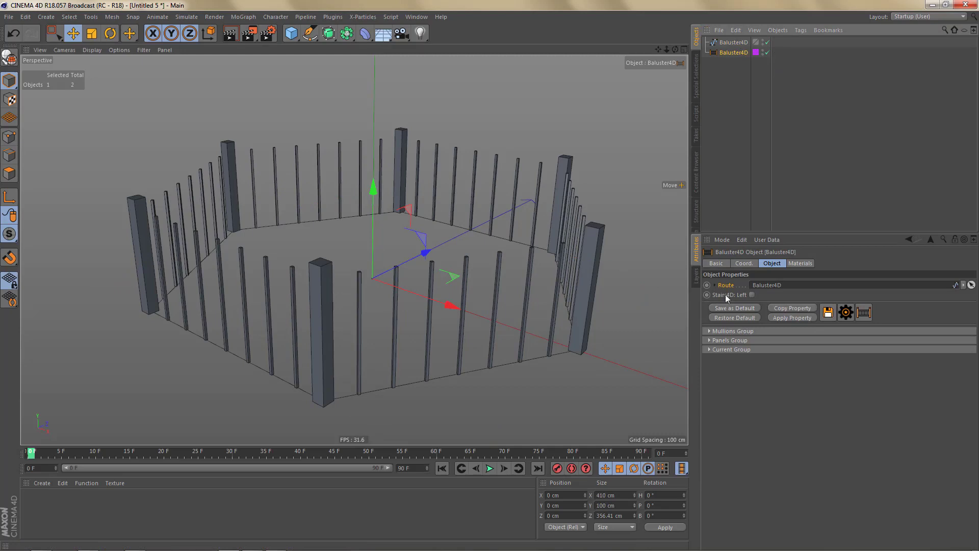
{"action": "left_click", "coordinate": [727, 295]}
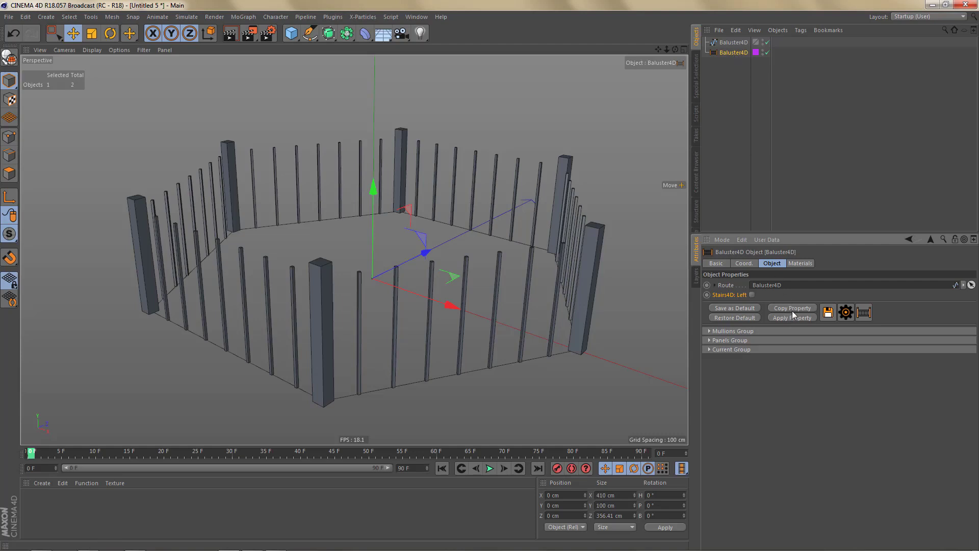
{"action": "left_click", "coordinate": [829, 312]}
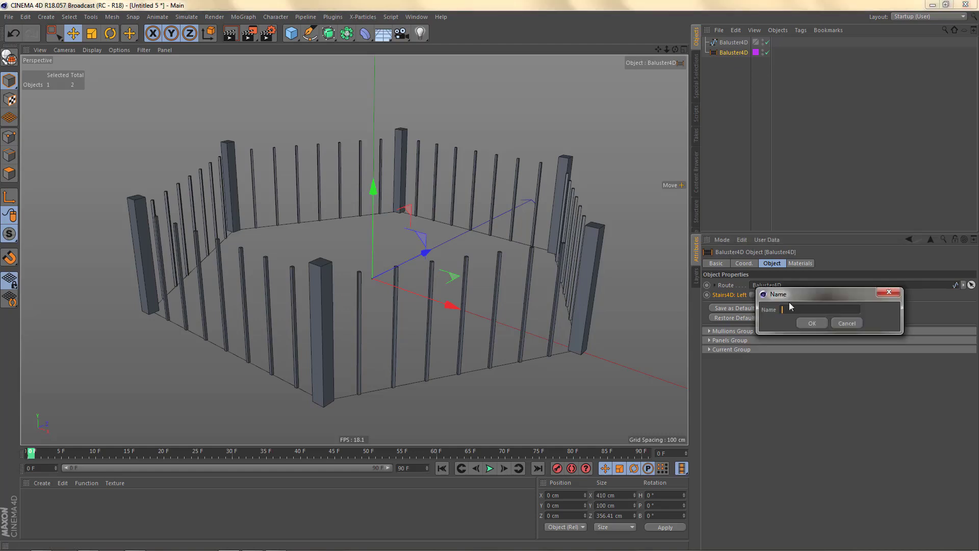
{"action": "left_click_drag", "start_coordinate": [813, 295], "coordinate": [801, 372]}
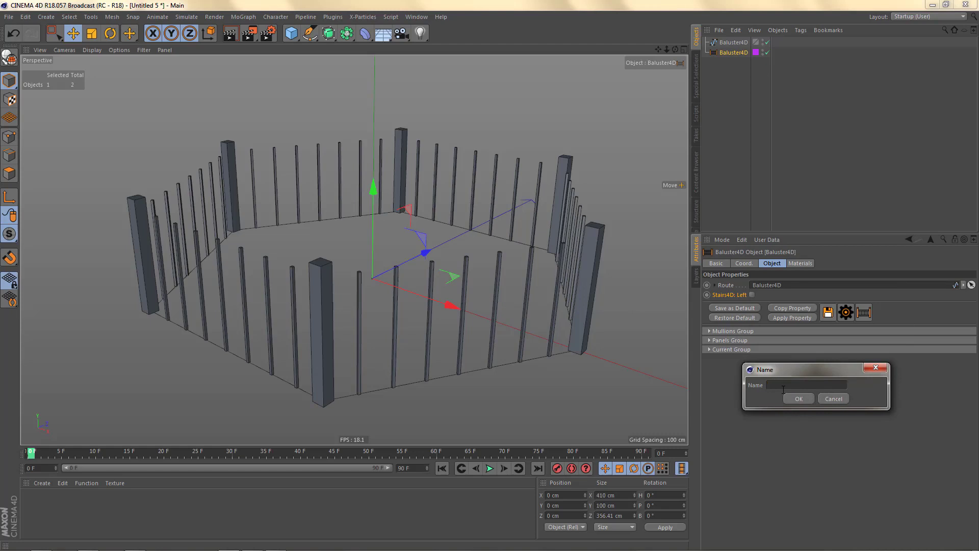
{"action": "type", "text": "tutorial test 02"}
{"action": "left_click", "coordinate": [803, 398]}
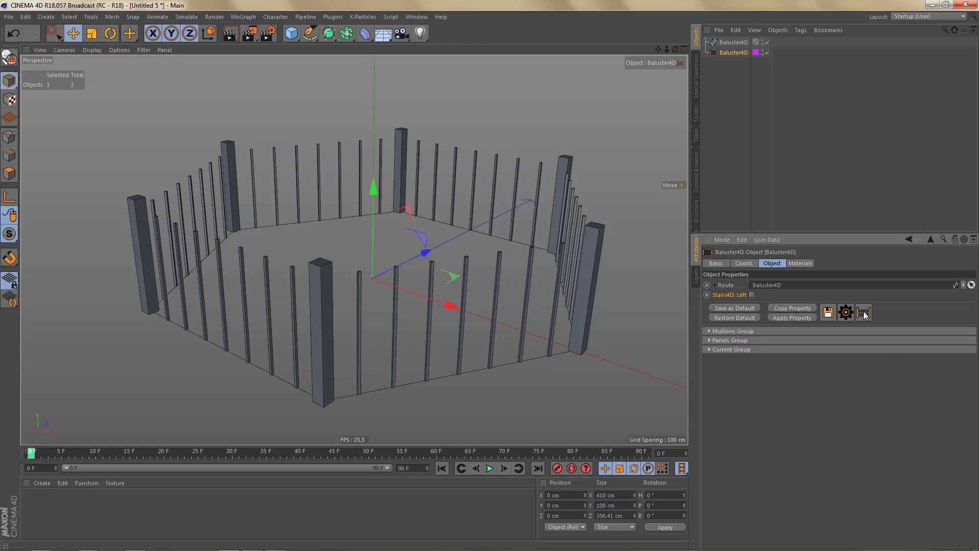
- Set the mullions' Radius 1 to 15 cm, Radius 2 to 16 cm and Position Y to 9 cm, and save them as preset "tutorial test 02"
{"action": "left_click", "coordinate": [716, 331]}
{"action": "left_click_drag", "start_coordinate": [797, 372], "coordinate": [798, 364]}
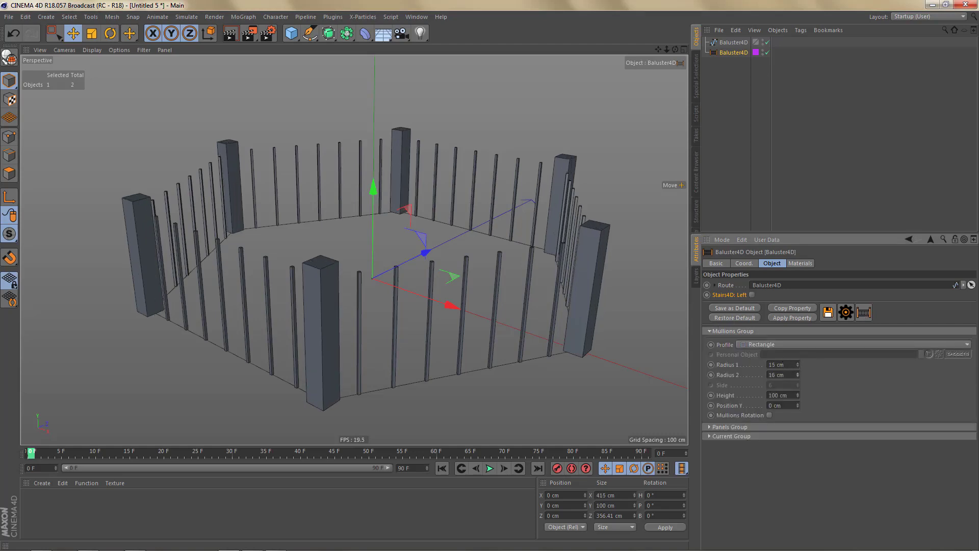
{"action": "left_click_drag", "start_coordinate": [798, 405], "coordinate": [797, 378]}
{"action": "left_click", "coordinate": [829, 312]}
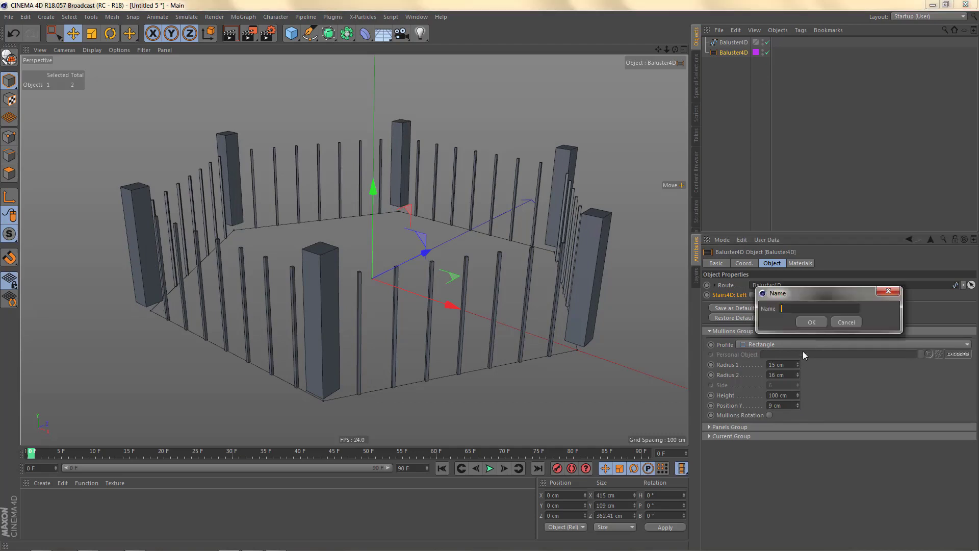
{"action": "left_click", "coordinate": [807, 322]}
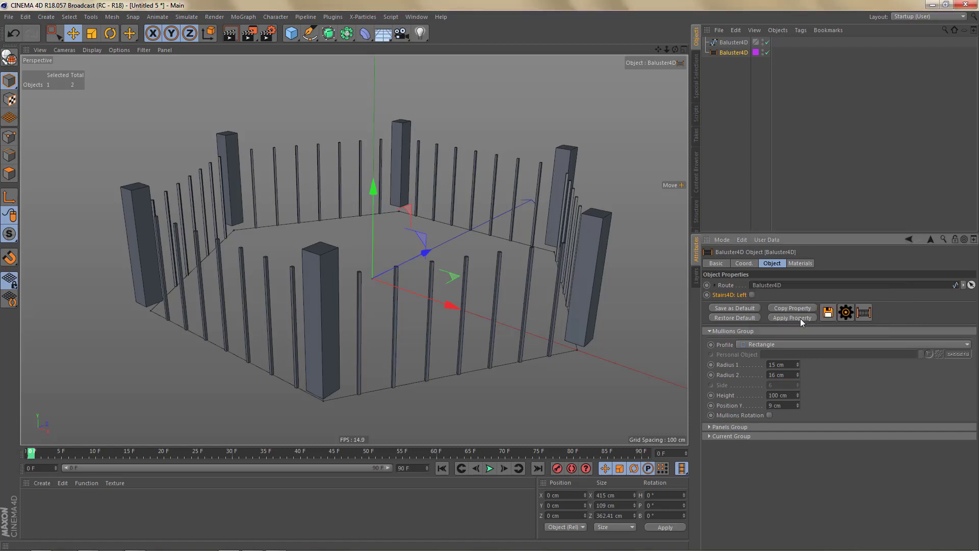
- Test the saved preset by loading tutorial test 02.b4d onto the restored default railing, and restore the default settings again
{"action": "left_click", "coordinate": [866, 313]}
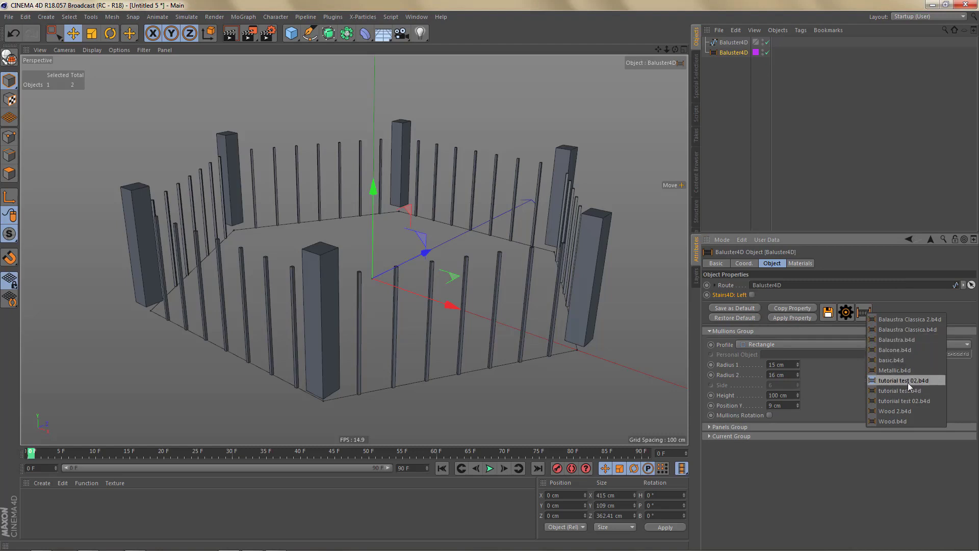
{"action": "left_click", "coordinate": [727, 318]}
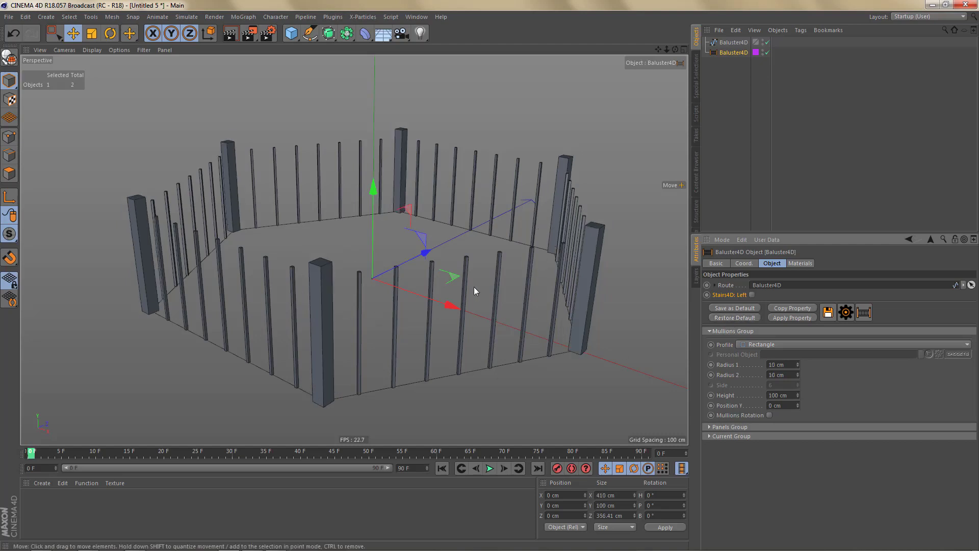
{"action": "left_click", "coordinate": [863, 312]}
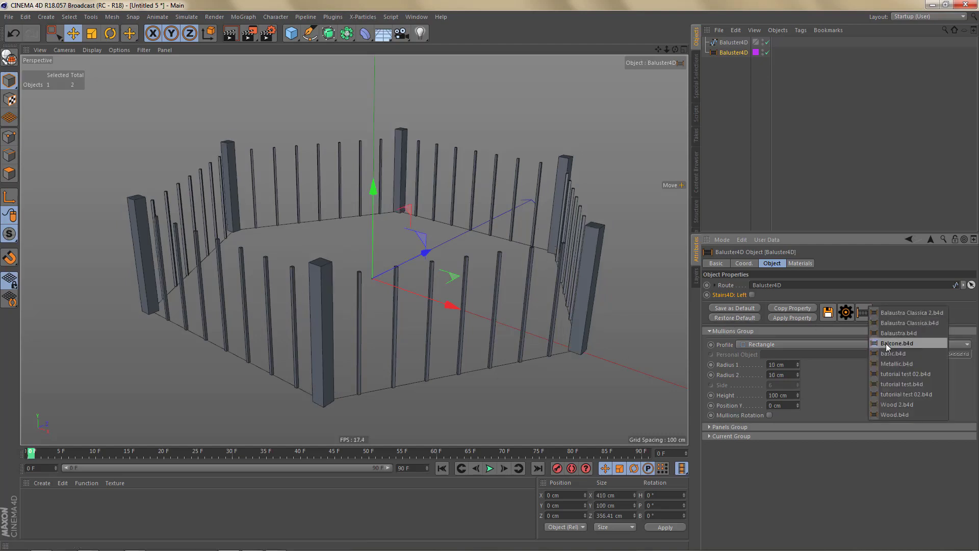
{"action": "left_click", "coordinate": [904, 374]}
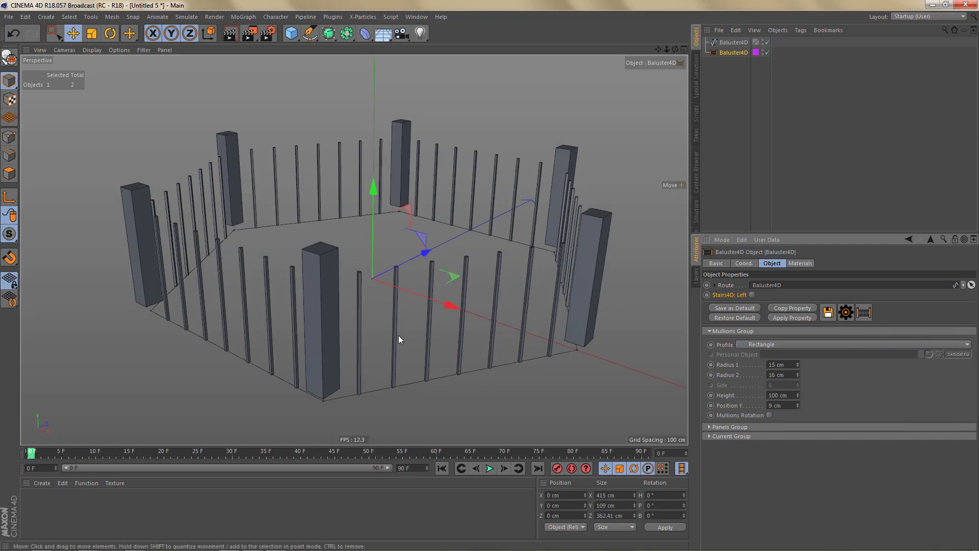
{"action": "left_click", "coordinate": [745, 318]}
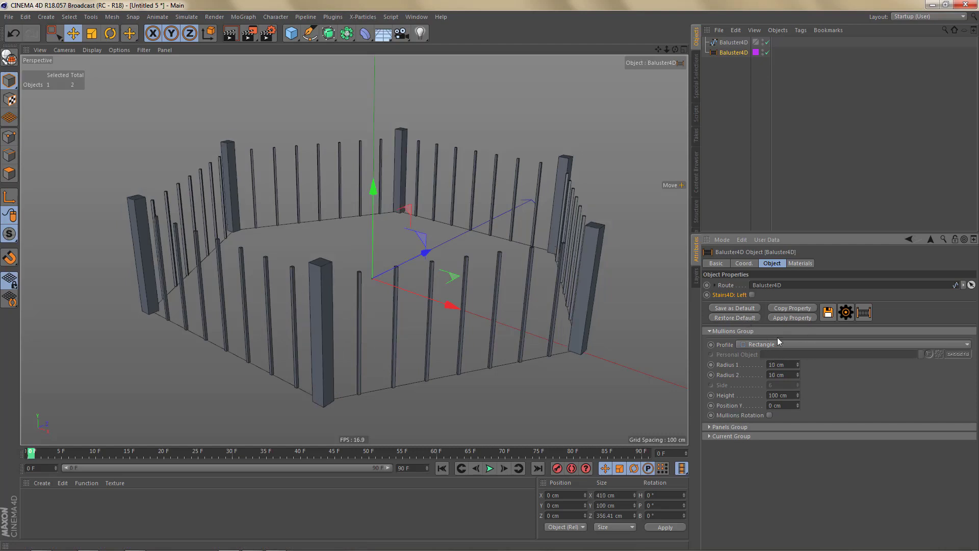
- Switch to the Custom_Preset folder in Windows Explorer, delete tutorial test 02.b4d, tutorial test.b4d and tutoriial test 02.b4d, and close the folder
{"action": "left_click", "coordinate": [846, 312]}
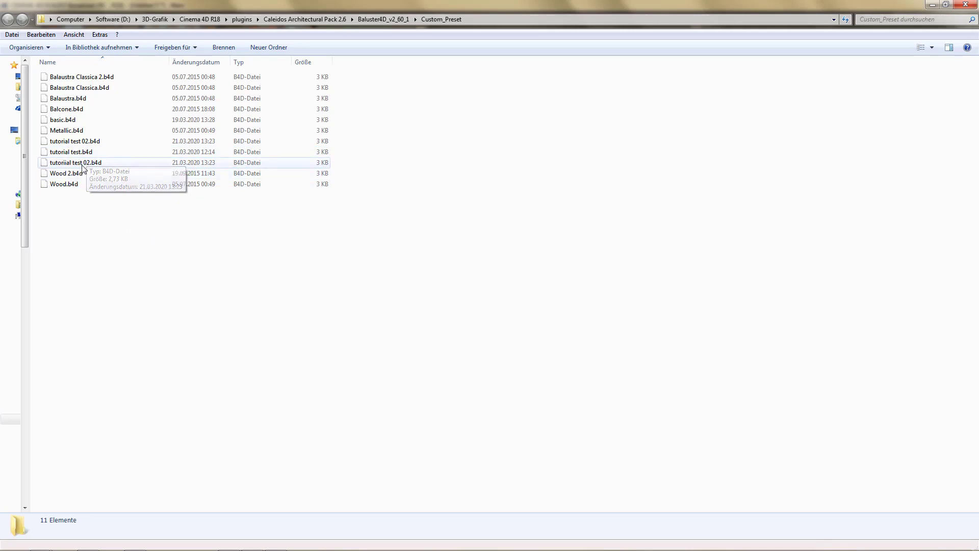
{"action": "left_click", "coordinate": [80, 147]}
{"action": "key", "text": "Delete"}
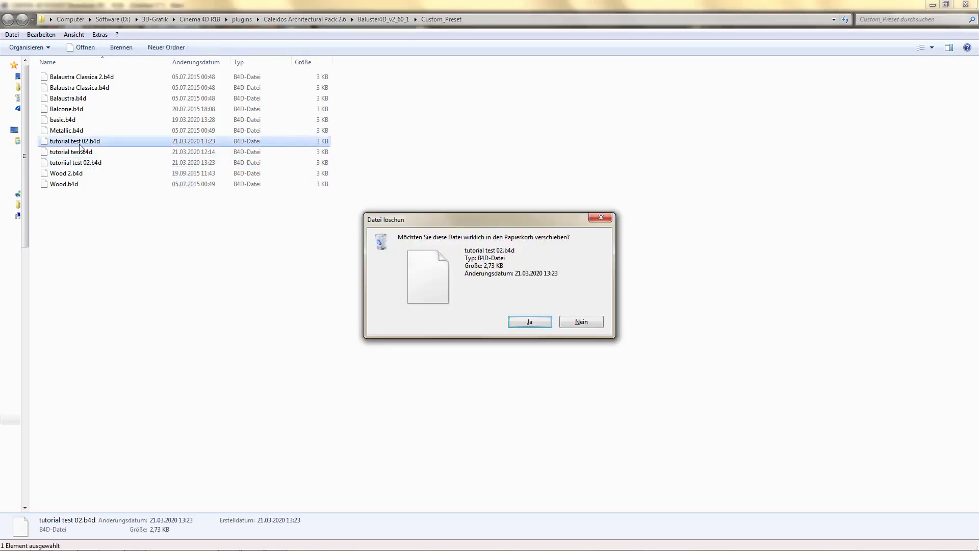
{"action": "key", "text": "Return"}
{"action": "left_click", "coordinate": [80, 147]}
{"action": "key", "text": "Delete"}
{"action": "key", "text": "Return"}
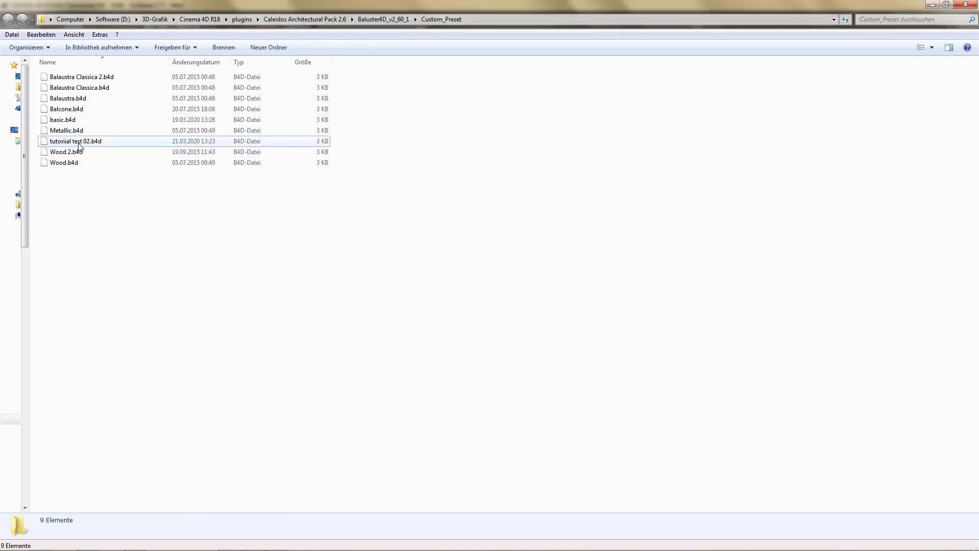
{"action": "left_click", "coordinate": [79, 146]}
{"action": "key", "text": "Delete"}
{"action": "key", "text": "Return"}
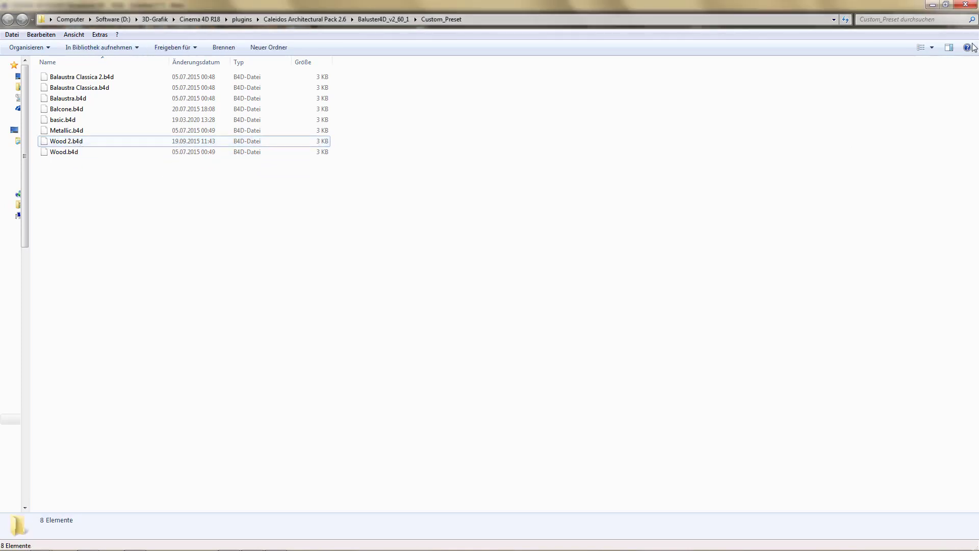
{"action": "left_click", "coordinate": [966, 4]}
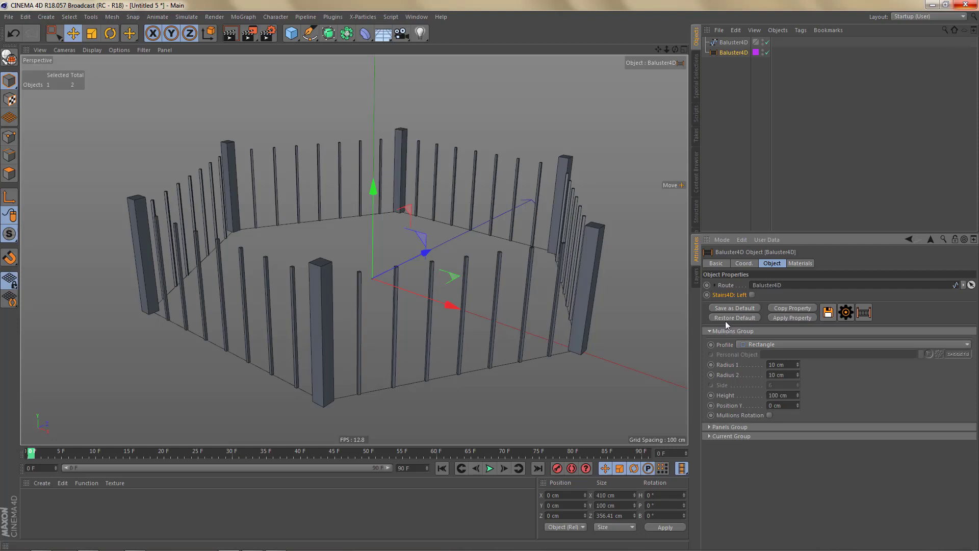
- Check the list of custom Baluster4D presets and collapse the Mullions Group
{"action": "left_click", "coordinate": [867, 311]}
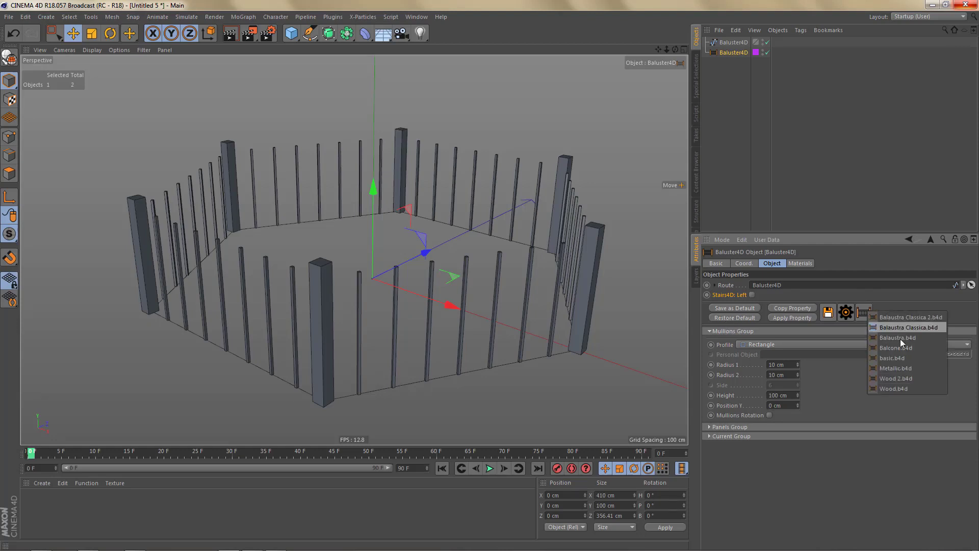
{"action": "left_click", "coordinate": [890, 301]}
{"action": "left_click", "coordinate": [709, 331]}
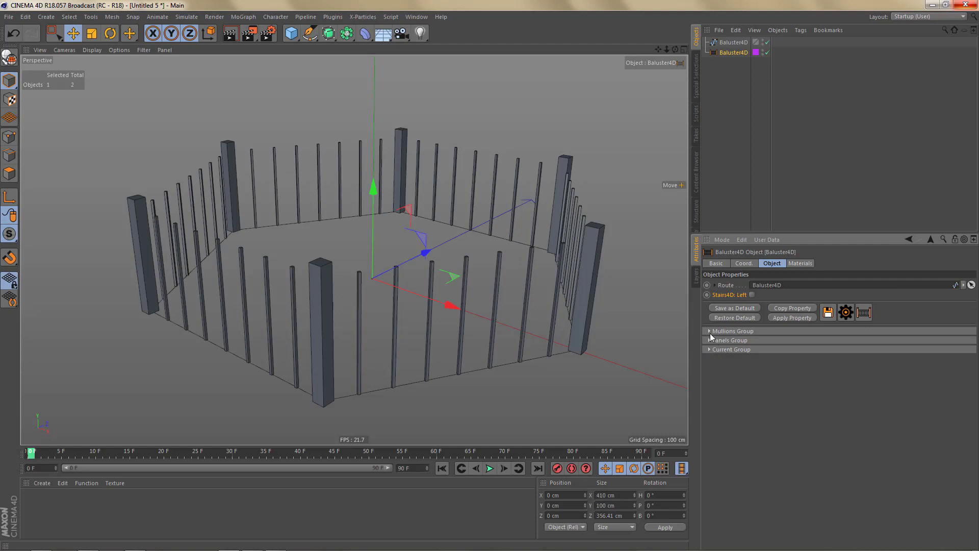
- Create a new default material and assign it as the Mullions material of the Baluster4D object
{"action": "left_click", "coordinate": [804, 266]}
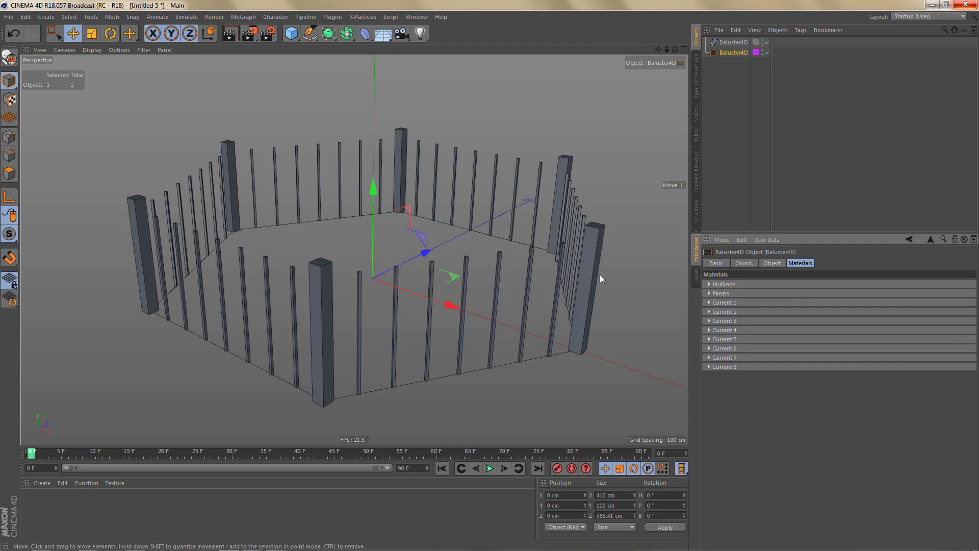
{"action": "left_click", "coordinate": [707, 284]}
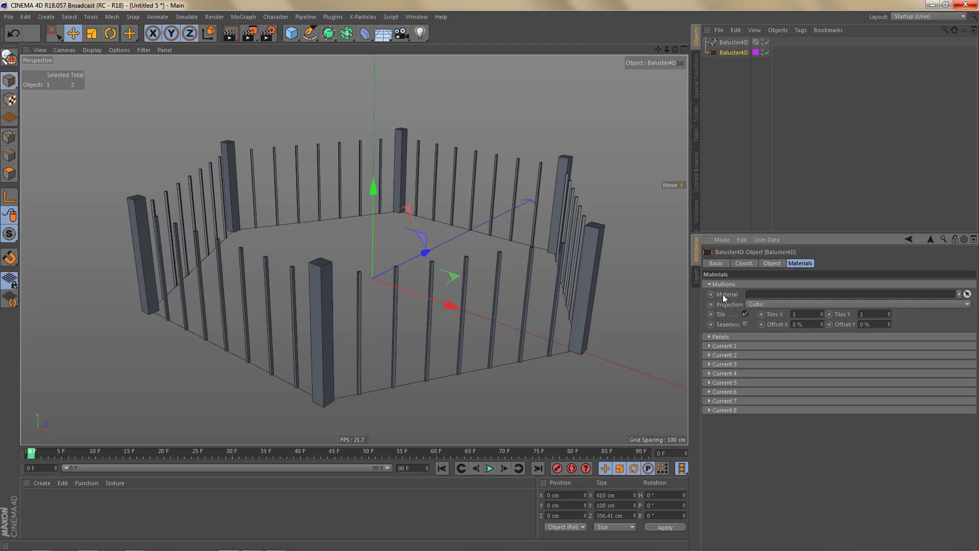
{"action": "double_click", "coordinate": [163, 497]}
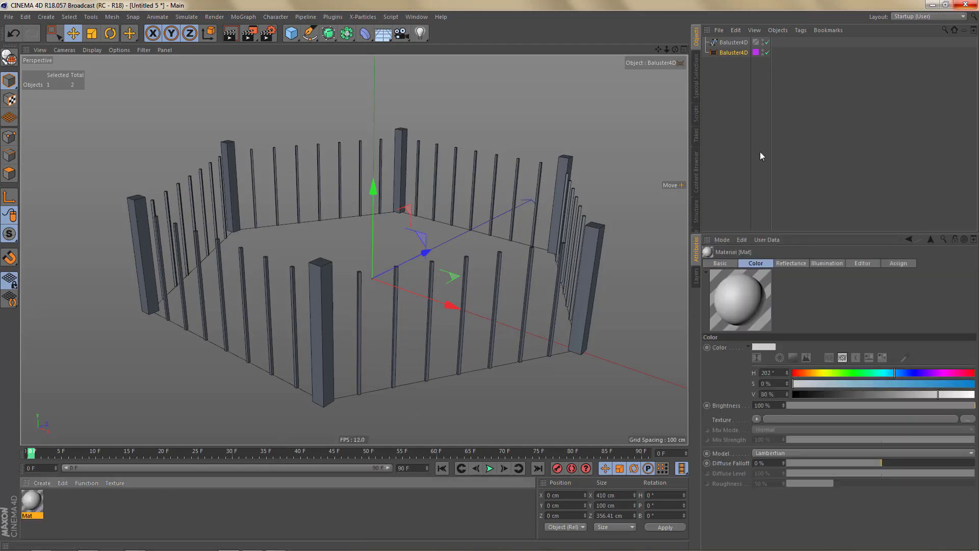
{"action": "left_click", "coordinate": [733, 52]}
{"action": "left_click_drag", "start_coordinate": [33, 502], "coordinate": [759, 296]}
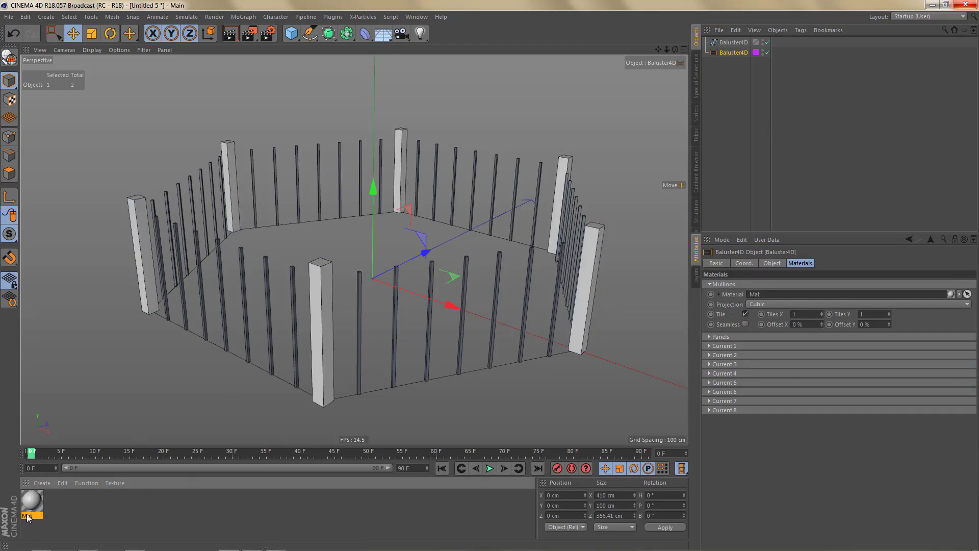
- Create a second material and color it blue with hue 214° and saturation 61%
{"action": "double_click", "coordinate": [268, 505]}
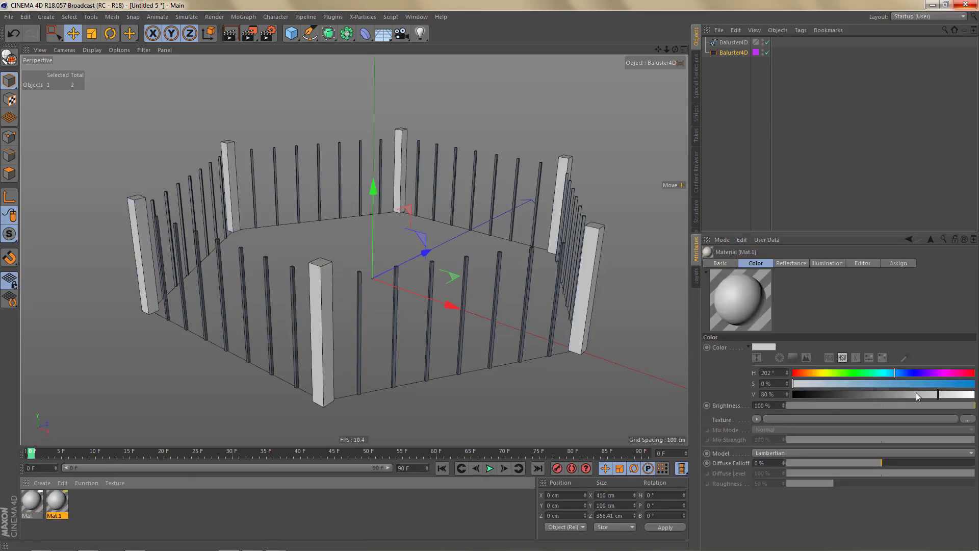
{"action": "left_click", "coordinate": [900, 374]}
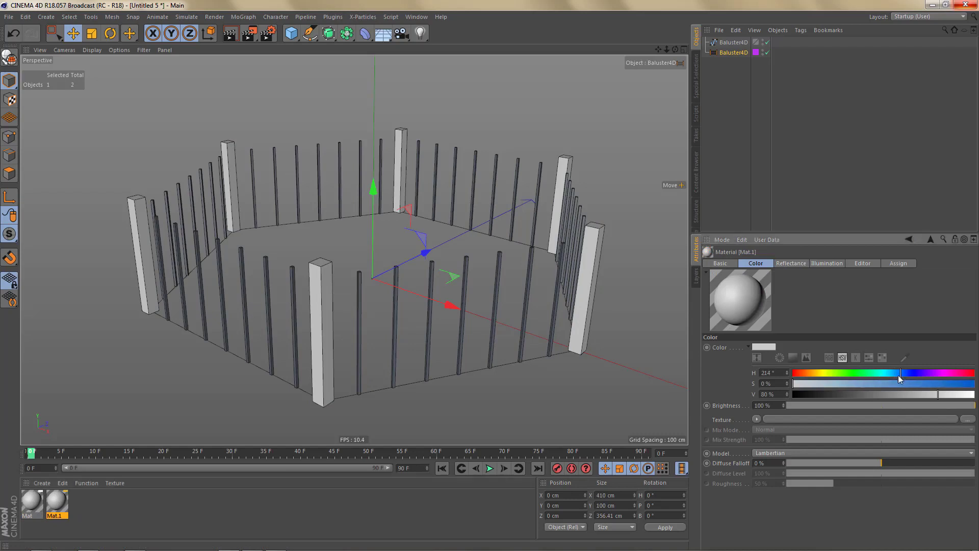
{"action": "left_click", "coordinate": [903, 384]}
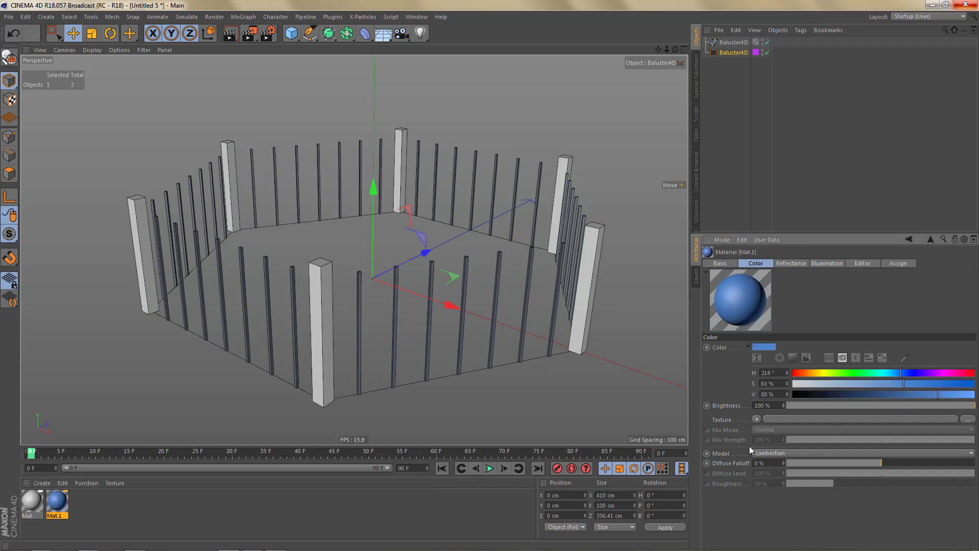
- Assign the blue material as the Baluster4D object's Panels material and collapse the Mullions and Panels material groups
{"action": "left_click", "coordinate": [717, 305]}
{"action": "left_click", "coordinate": [713, 285]}
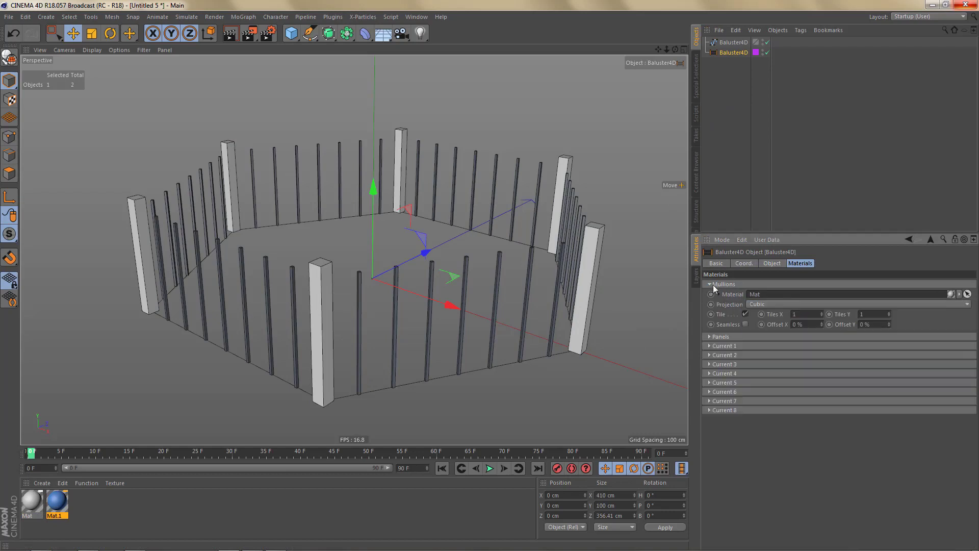
{"action": "left_click", "coordinate": [710, 284]}
{"action": "left_click", "coordinate": [709, 294]}
{"action": "left_click_drag", "start_coordinate": [57, 502], "coordinate": [771, 308]}
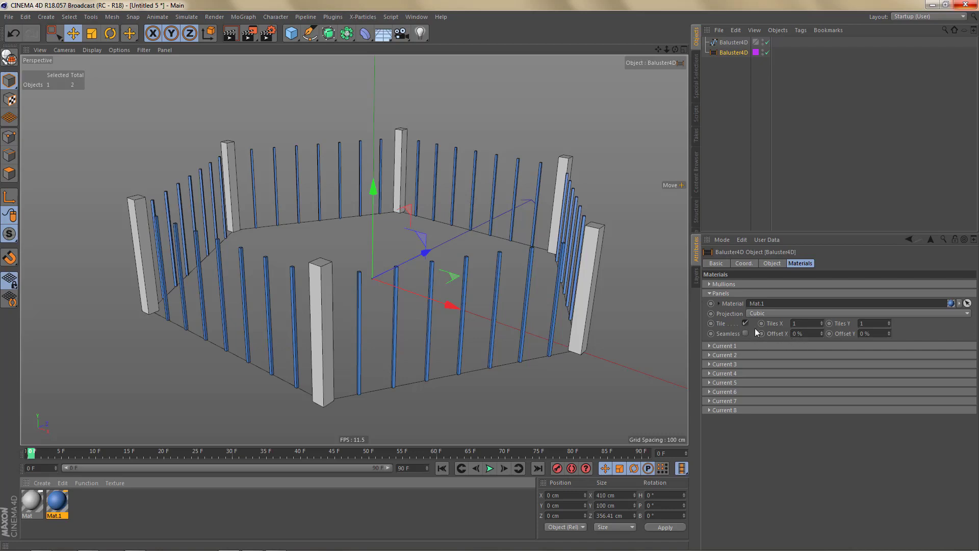
{"action": "left_click", "coordinate": [763, 293]}
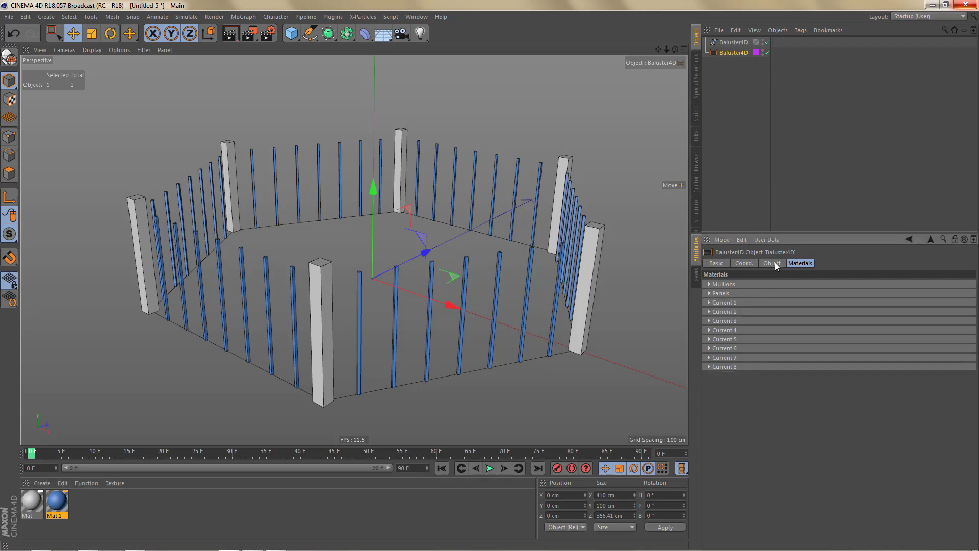
- Undo the creation and assignment of both materials and expand the Mullions Group in the Baluster4D object's properties
{"action": "left_click", "coordinate": [773, 263]}
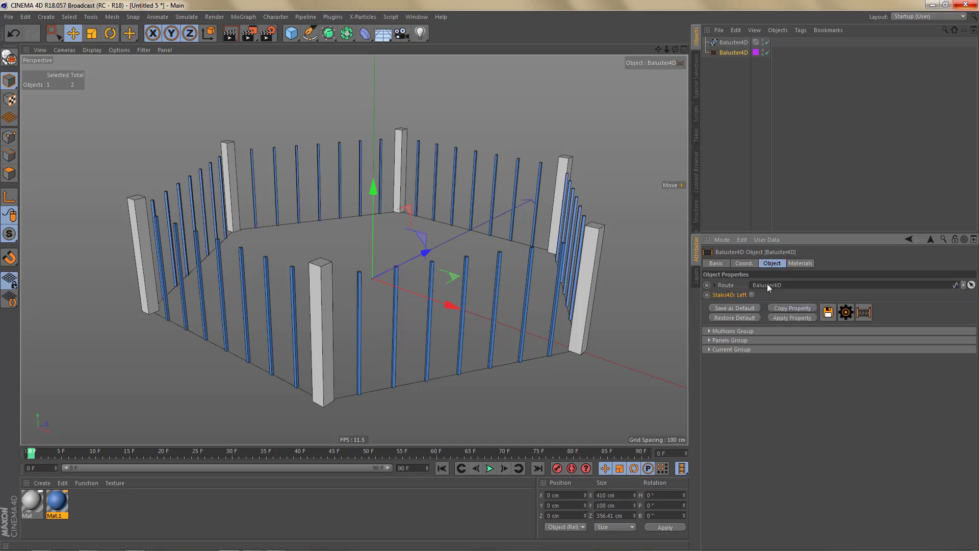
{"action": "key", "text": "ctrl+z"}
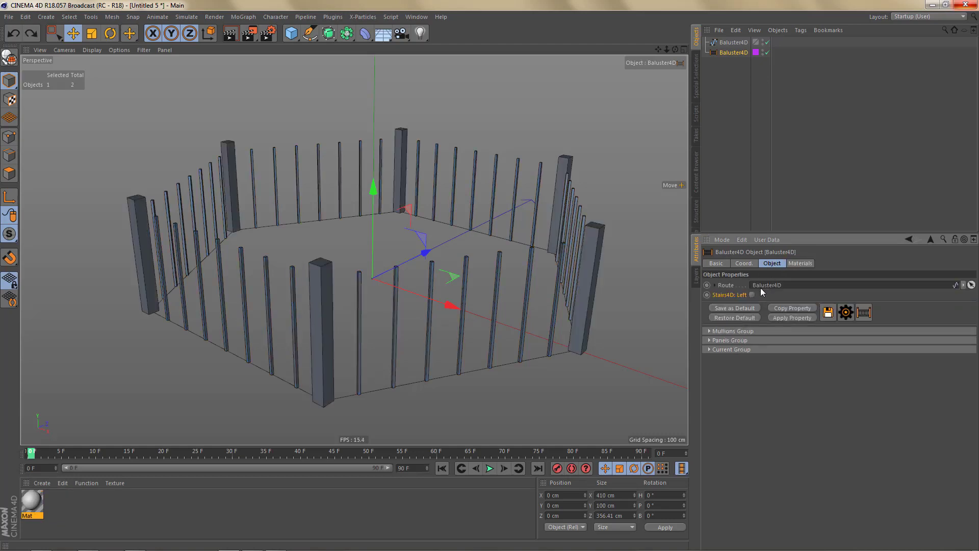
{"action": "key", "text": "ctrl+z"}
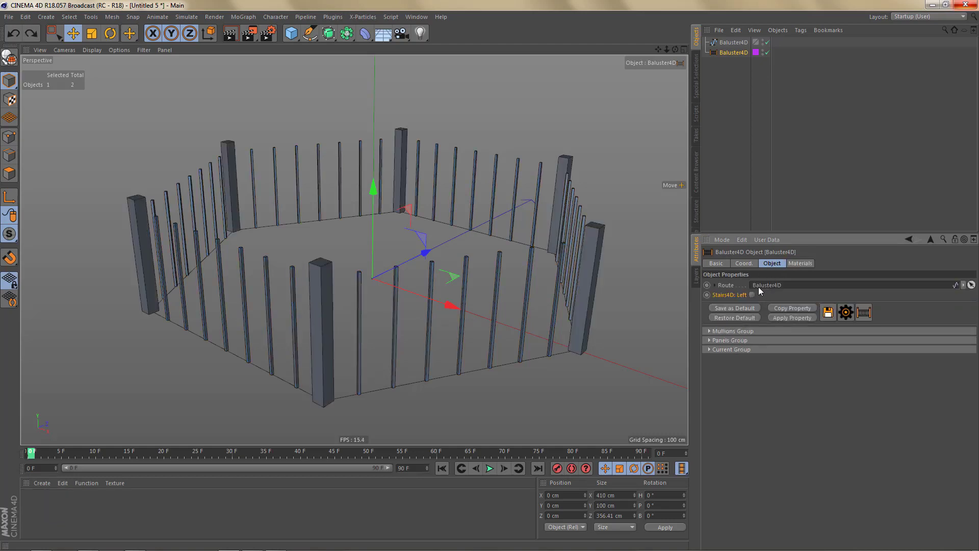
{"action": "left_click", "coordinate": [708, 331]}
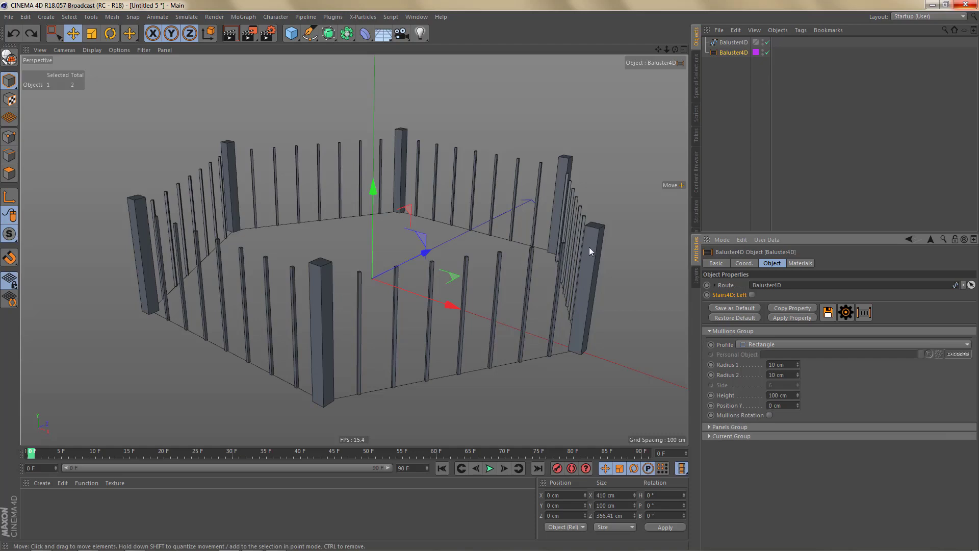
- Try the Circle and N-Side profiles on the Baluster4D mullions
{"action": "left_click", "coordinate": [754, 346]}
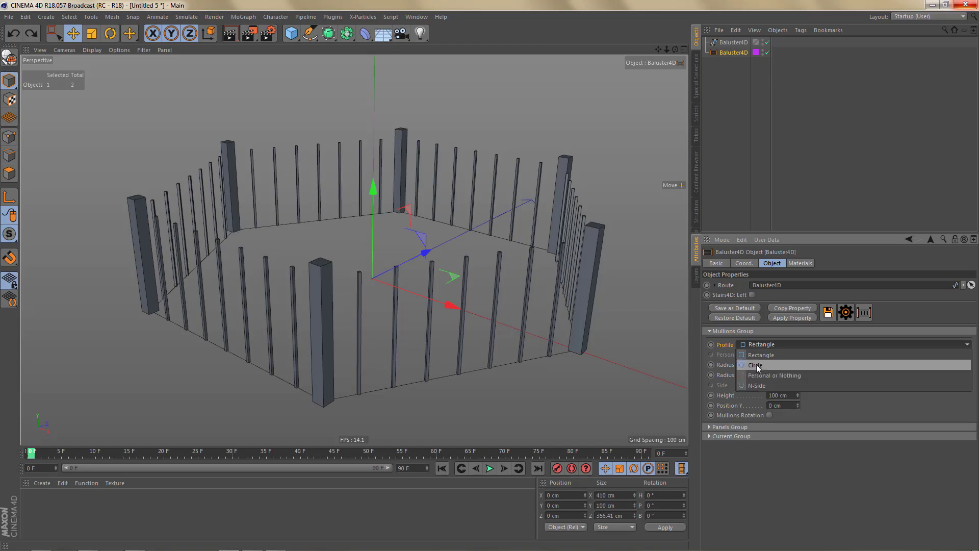
{"action": "left_click", "coordinate": [757, 365]}
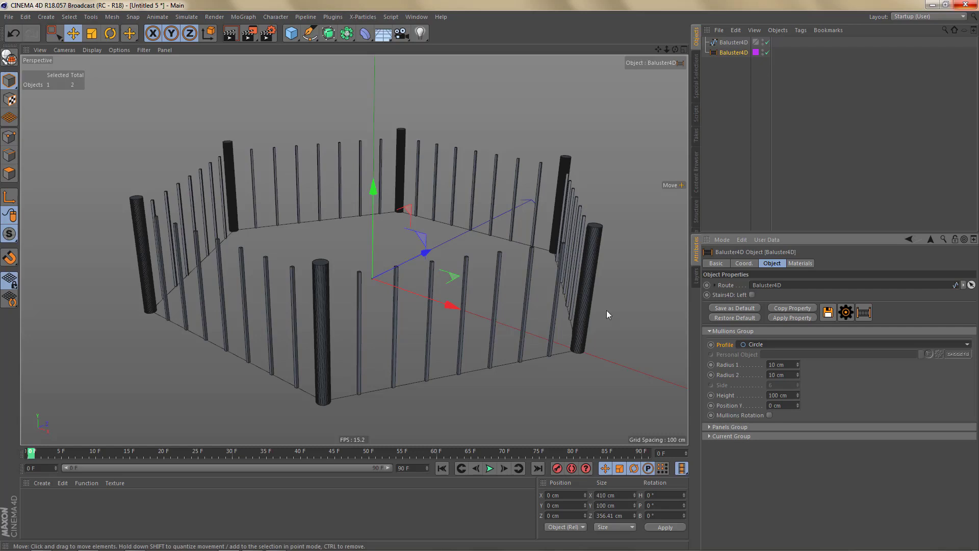
{"action": "left_click", "coordinate": [748, 344]}
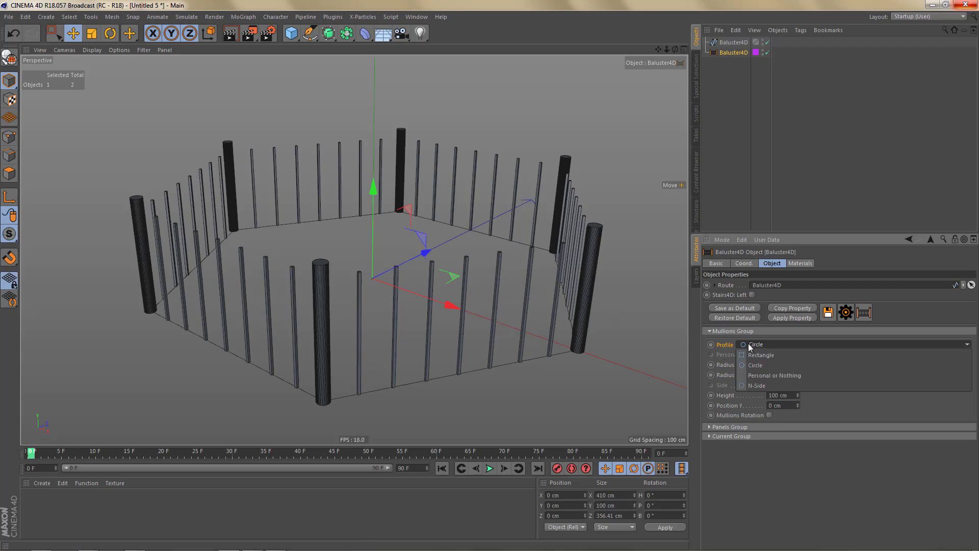
{"action": "left_click", "coordinate": [758, 386]}
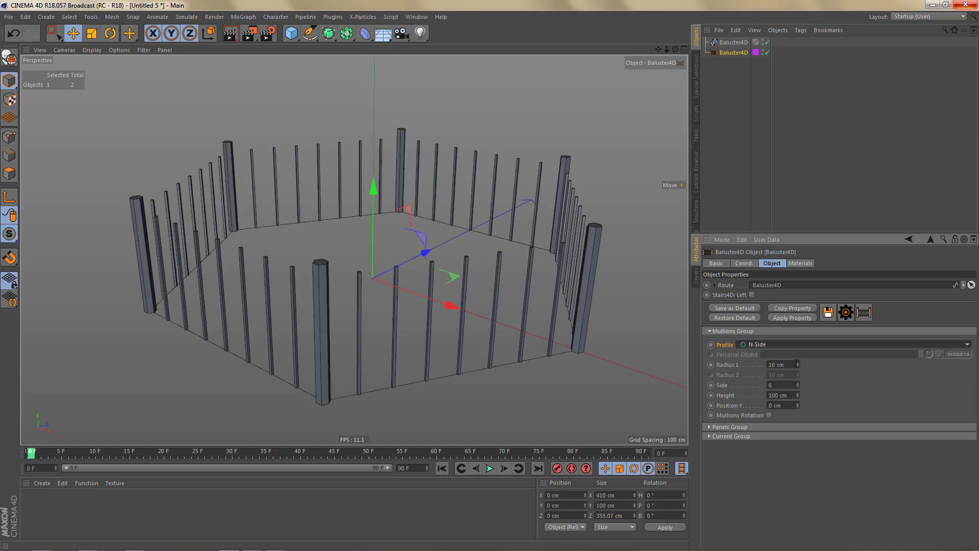
- Try 8 sides on the N-Side mullions and restore the Rectangle profile
{"action": "left_click_drag", "start_coordinate": [798, 385], "coordinate": [799, 386]}
{"action": "left_click", "coordinate": [798, 386]}
{"action": "left_click", "coordinate": [798, 386]}
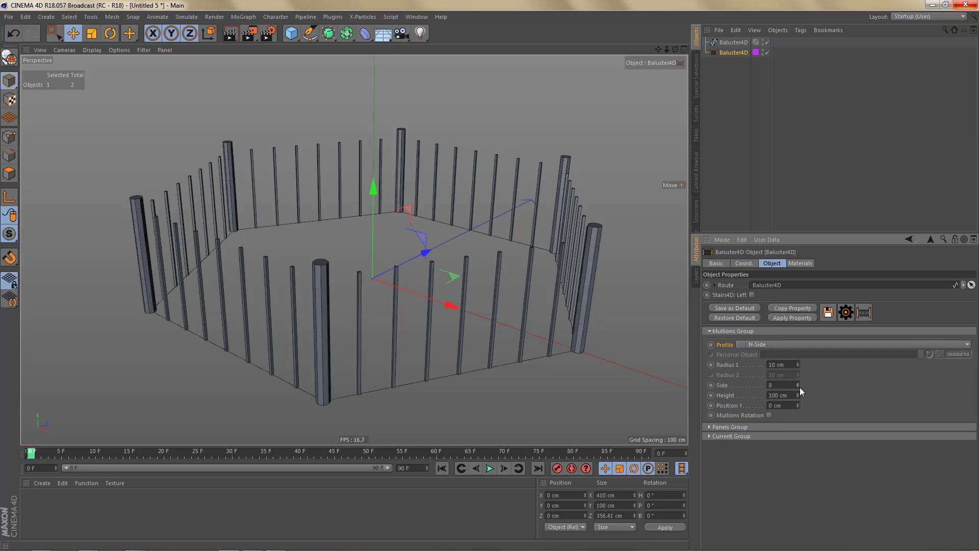
{"action": "left_click", "coordinate": [798, 387]}
{"action": "left_click", "coordinate": [798, 387]}
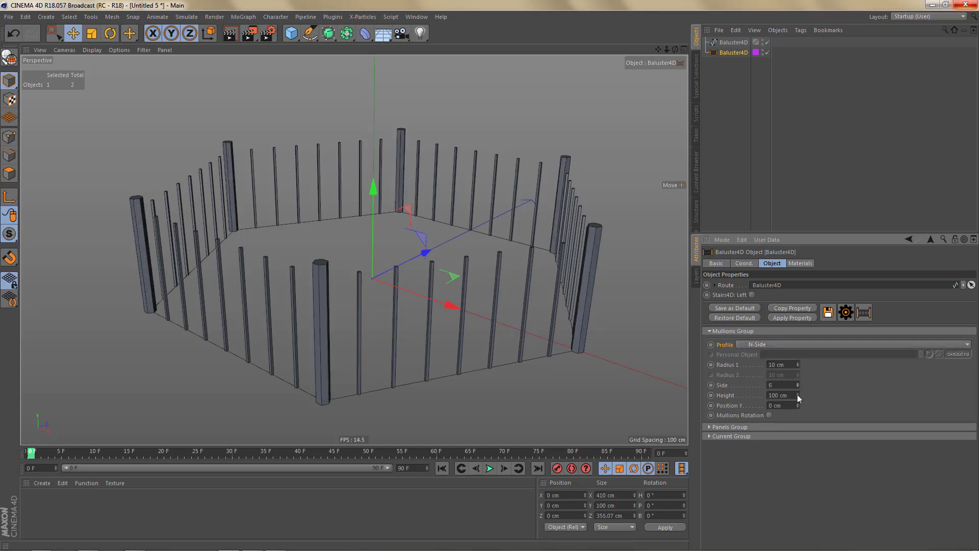
{"action": "left_click", "coordinate": [778, 346]}
{"action": "left_click", "coordinate": [776, 354]}
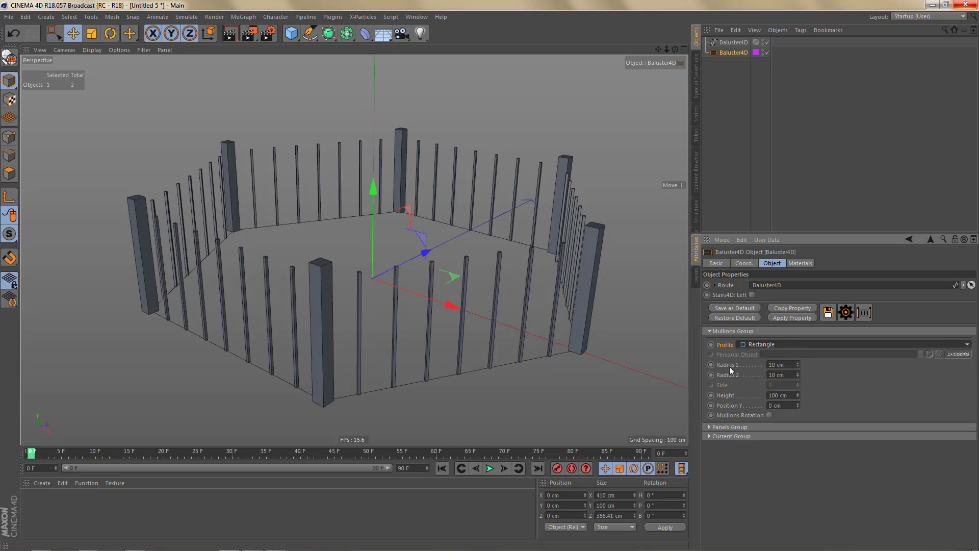
- Try thicker mullions with Radius 1 of 24 cm and Radius 2 of 21 cm, and shift their Position Y
{"action": "left_click", "coordinate": [793, 364]}
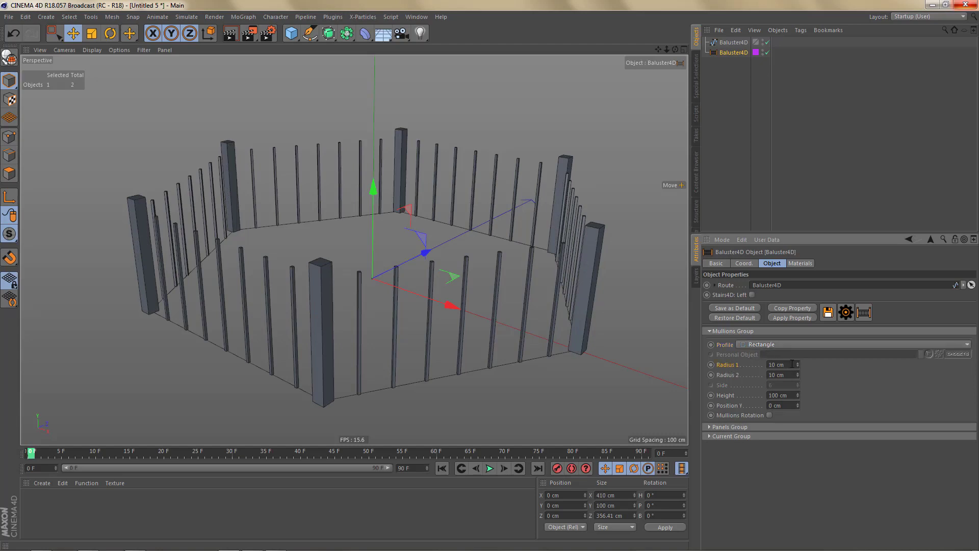
{"action": "left_click_drag", "start_coordinate": [798, 365], "coordinate": [808, 376]}
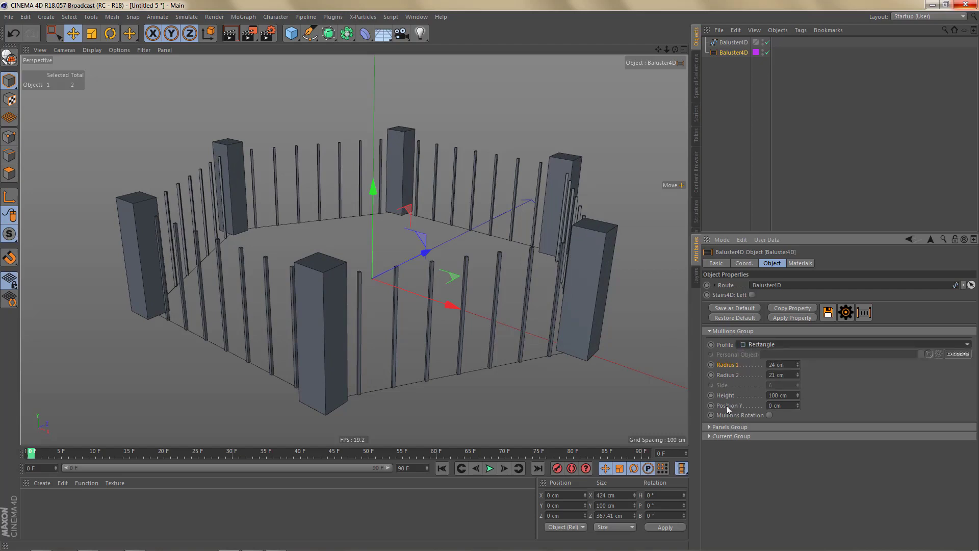
{"action": "left_click_drag", "start_coordinate": [797, 404], "coordinate": [800, 372]}
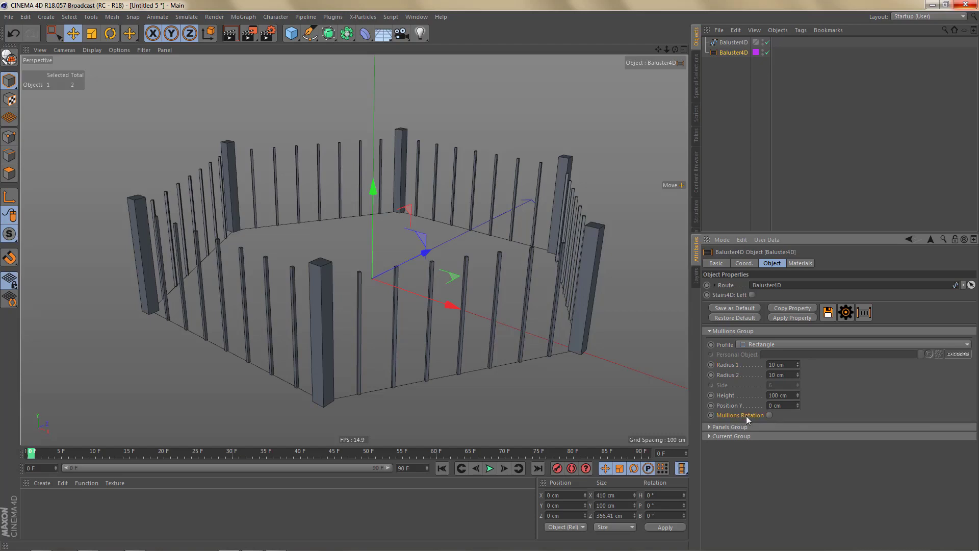
- Turn on Mullions Rotation and inspect a corner mullion's alignment from above
{"action": "middle_click", "coordinate": [455, 213]}
{"action": "middle_click", "coordinate": [459, 209]}
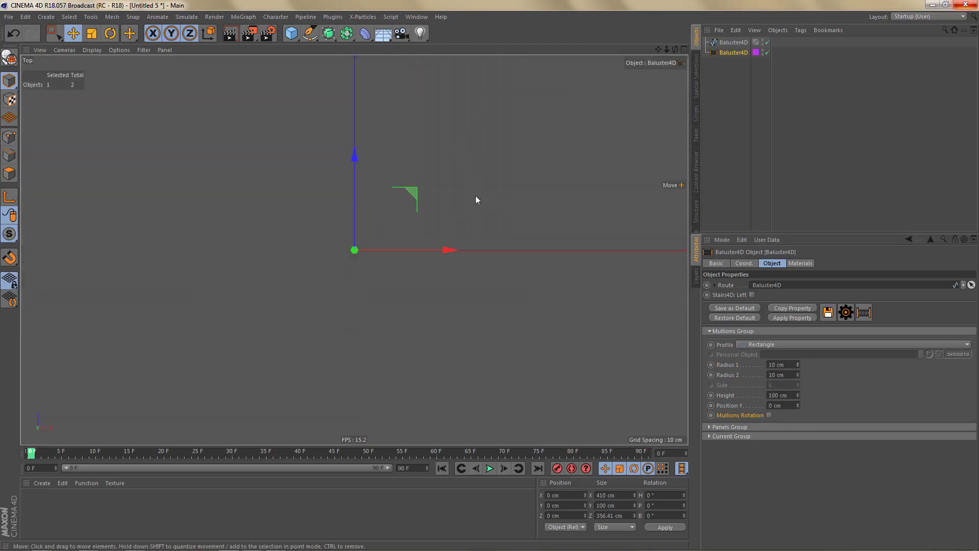
{"action": "scroll", "coordinate": [376, 99], "scroll_direction": "up", "scroll_amount": 10}
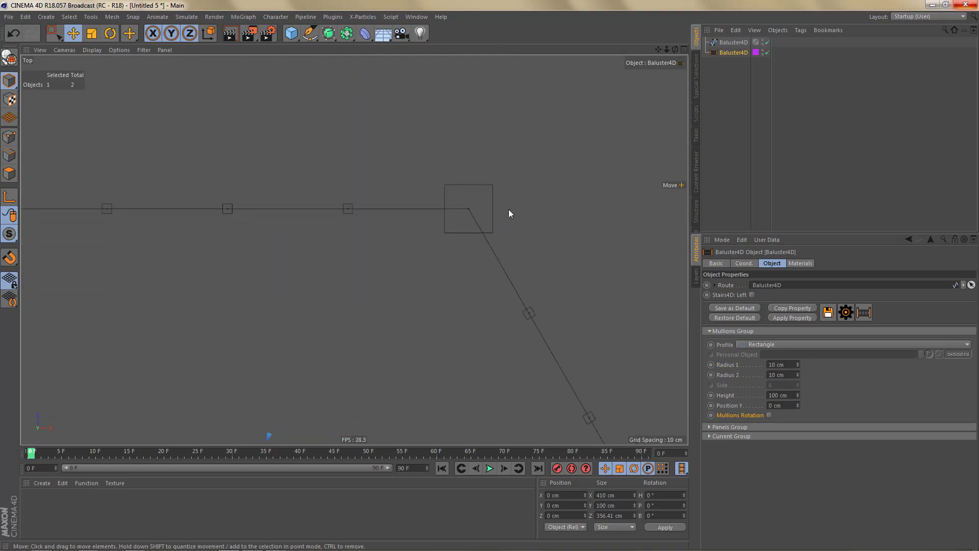
{"action": "left_click", "coordinate": [770, 414]}
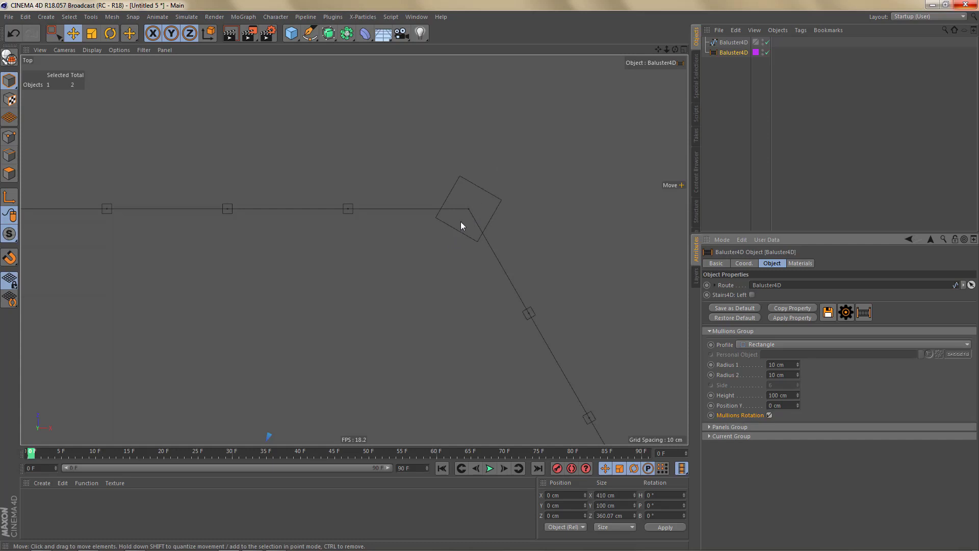
{"action": "scroll", "coordinate": [460, 221], "scroll_direction": "up", "scroll_amount": 5}
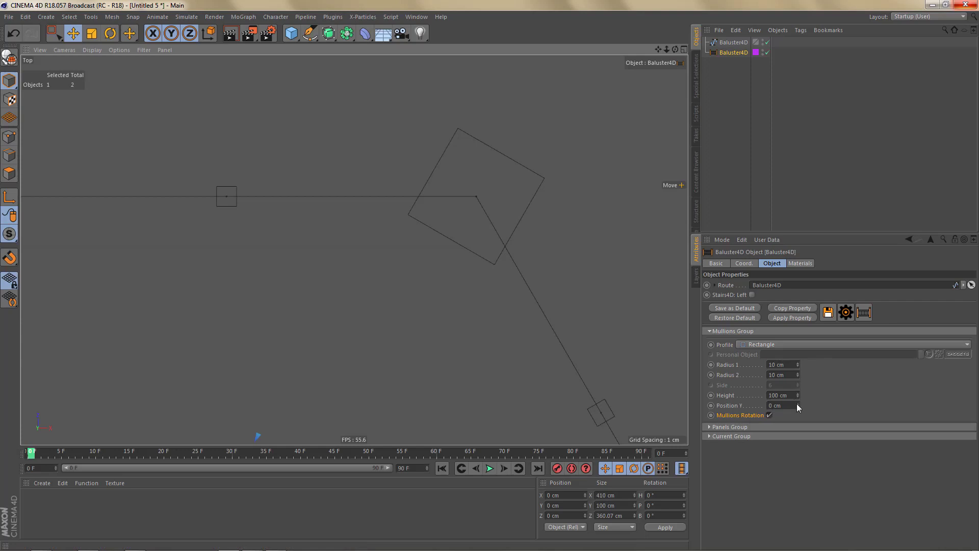
- Set the mullions' profile to Personal or Nothing
{"action": "middle_click", "coordinate": [549, 282]}
{"action": "middle_click", "coordinate": [204, 179]}
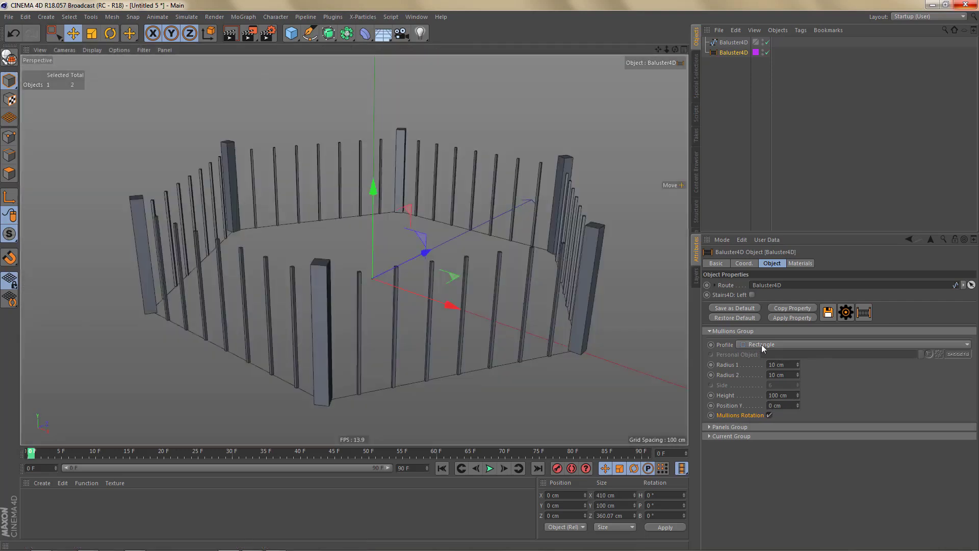
{"action": "left_click", "coordinate": [762, 345]}
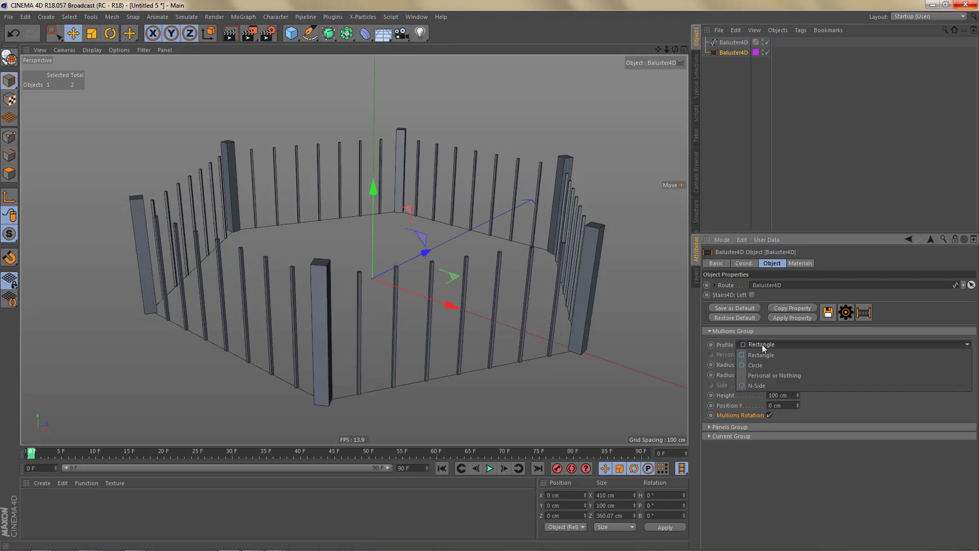
{"action": "left_click", "coordinate": [765, 375]}
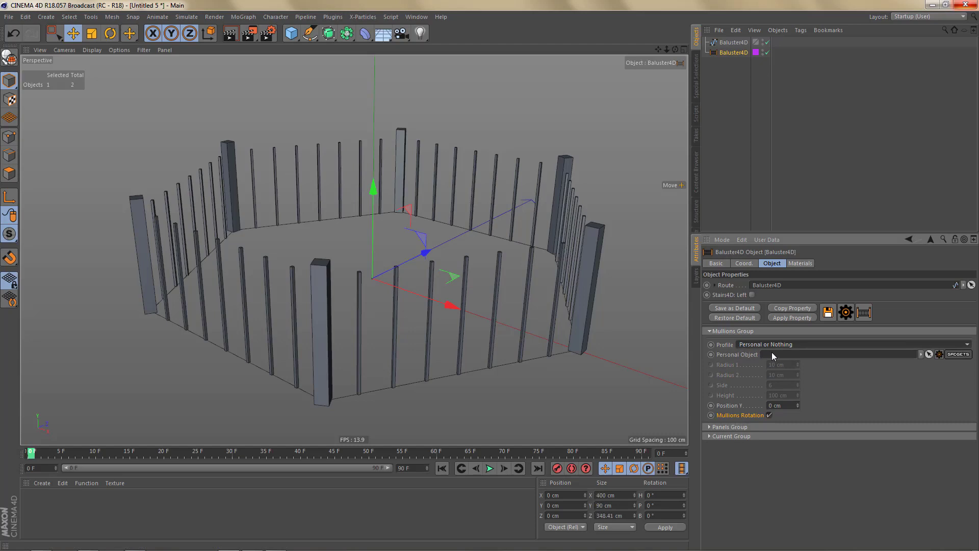
- Create an n-Side spline in the XZ plane and move it clear of the railing to about -403 cm in Z
{"action": "left_click", "coordinate": [309, 34]}
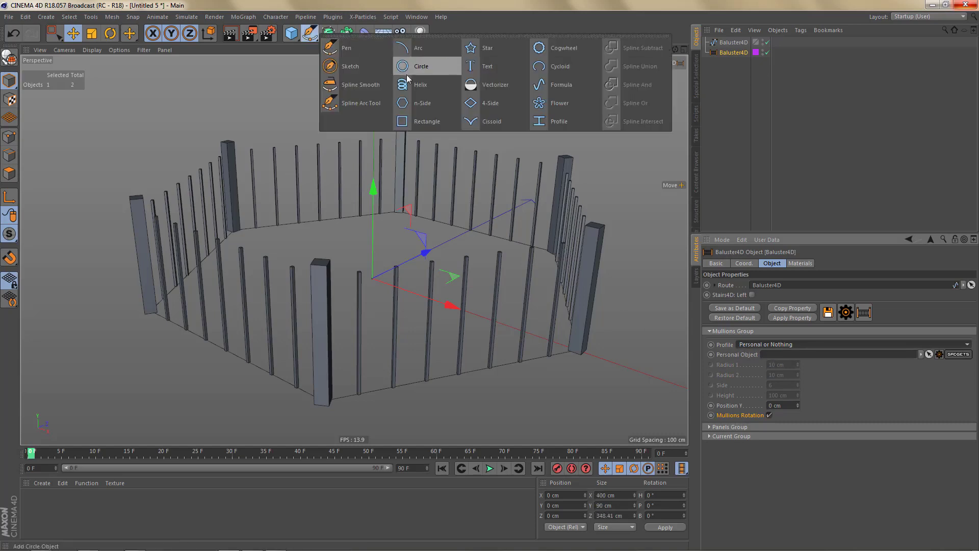
{"action": "left_click", "coordinate": [418, 108]}
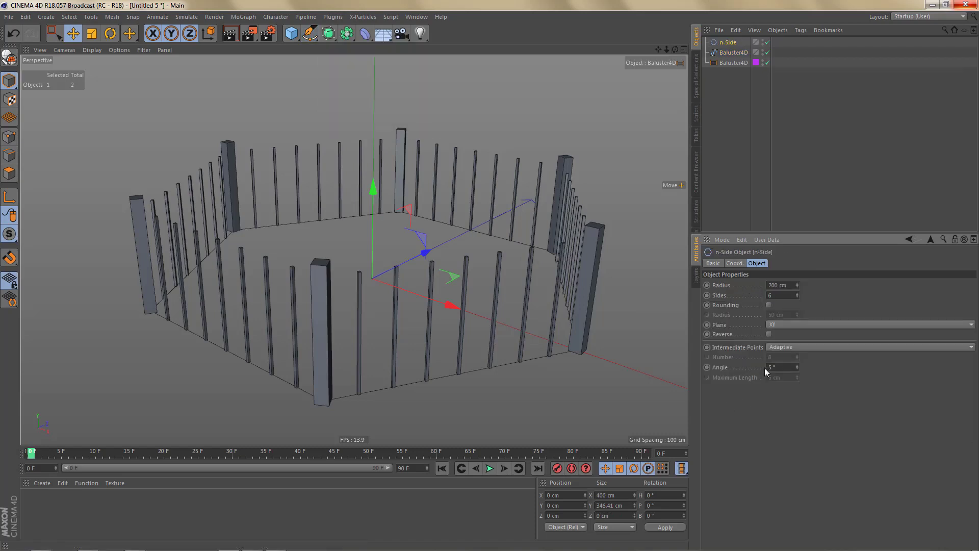
{"action": "left_click", "coordinate": [780, 325]}
{"action": "left_click", "coordinate": [784, 356]}
{"action": "scroll", "coordinate": [497, 325], "scroll_direction": "down", "scroll_amount": 6}
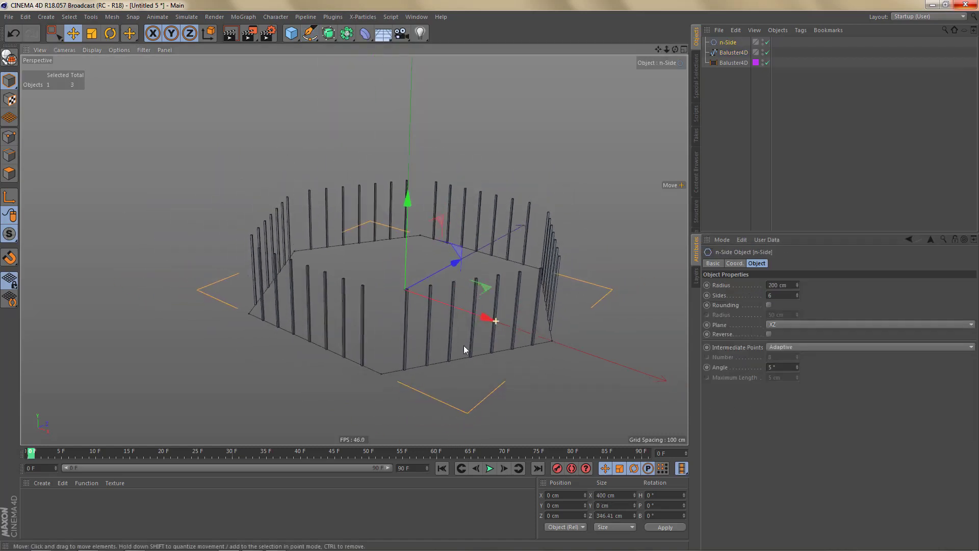
{"action": "left_click_drag", "start_coordinate": [478, 269], "coordinate": [339, 357]}
{"action": "middle_click_drag", "start_coordinate": [338, 357], "coordinate": [411, 286], "text": "alt"}
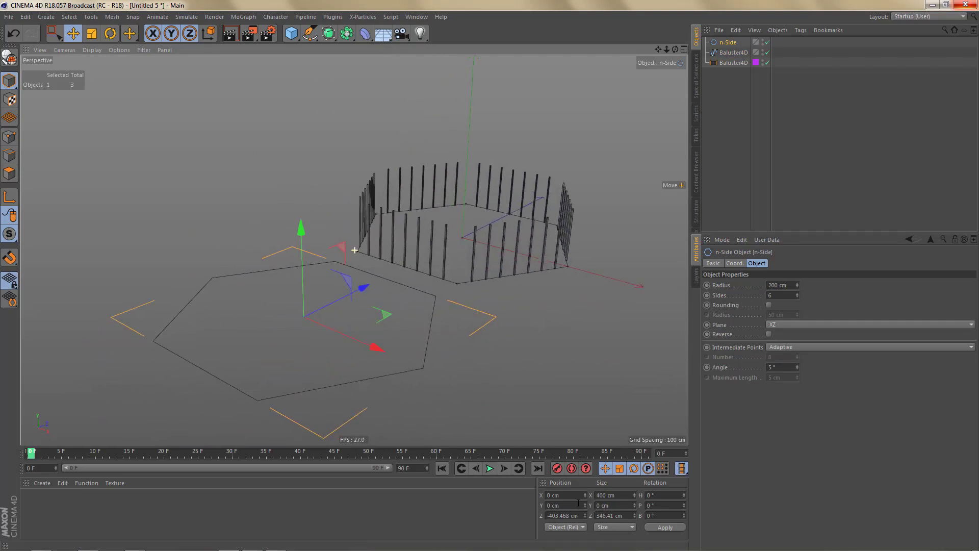
- Set the new n-Side spline's radius to 10 cm
{"action": "left_click", "coordinate": [781, 284]}
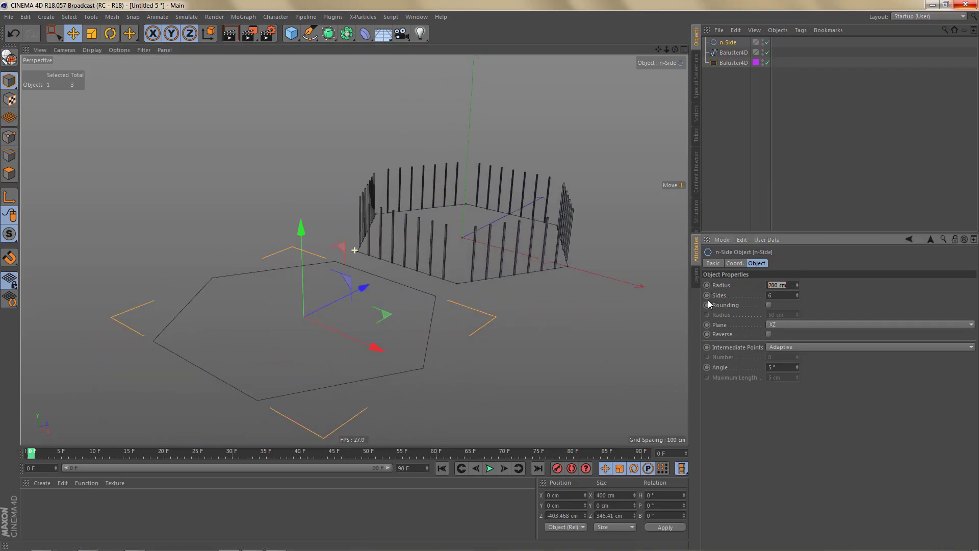
{"action": "type", "text": "10"}
{"action": "key", "text": "Return"}
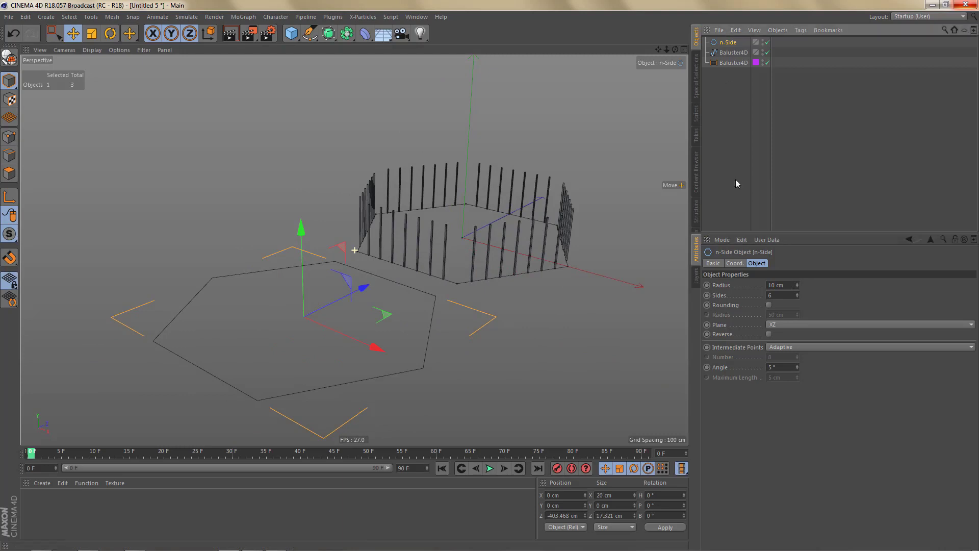
{"action": "scroll", "coordinate": [286, 314], "scroll_direction": "up", "scroll_amount": 6}
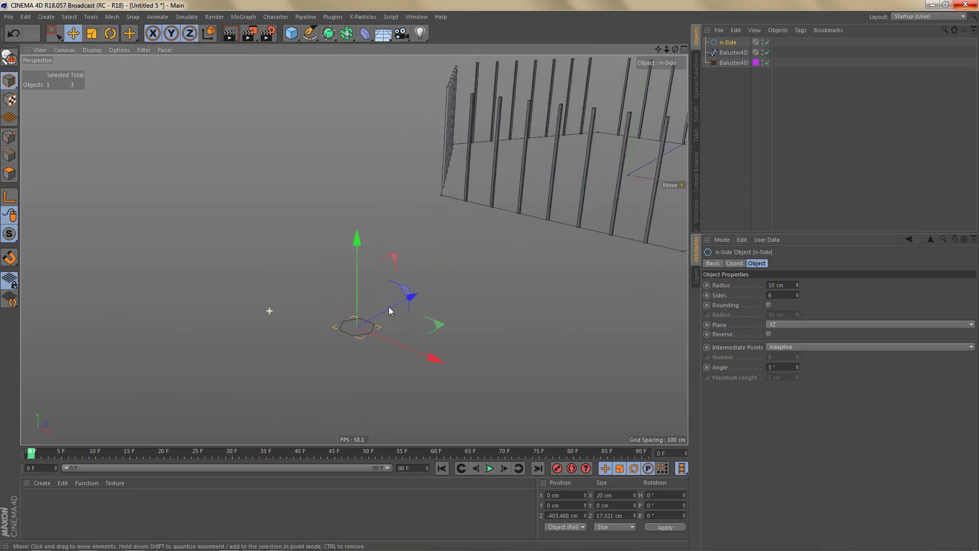
{"action": "left_click_drag", "start_coordinate": [384, 312], "coordinate": [268, 309], "text": "alt"}
- Assign the n-Side spline as the Personal Object of the Baluster4D mullions and check the railing's corners
{"action": "left_click", "coordinate": [730, 62]}
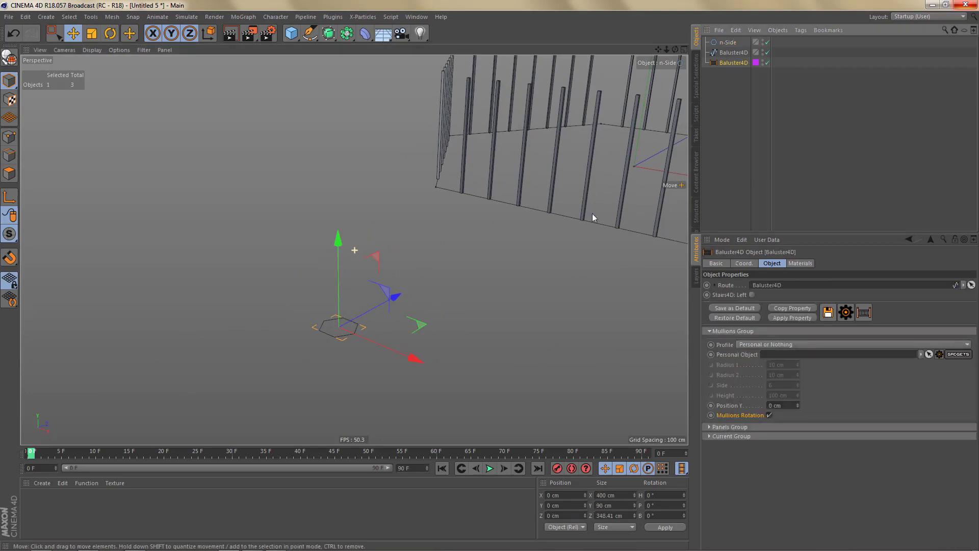
{"action": "left_click_drag", "start_coordinate": [727, 42], "coordinate": [778, 356]}
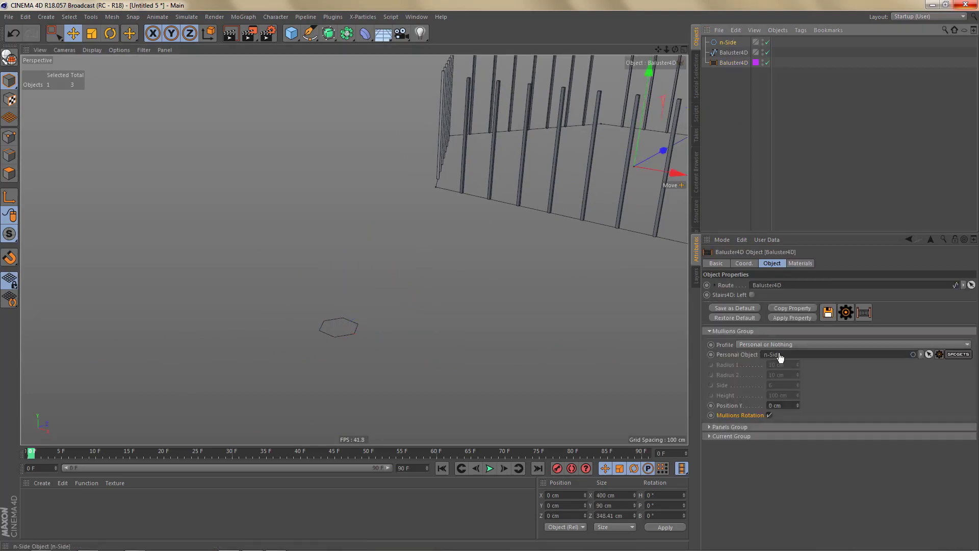
{"action": "left_click_drag", "start_coordinate": [445, 295], "coordinate": [320, 322], "text": "alt"}
{"action": "left_click_drag", "start_coordinate": [479, 270], "coordinate": [463, 302], "text": "alt"}
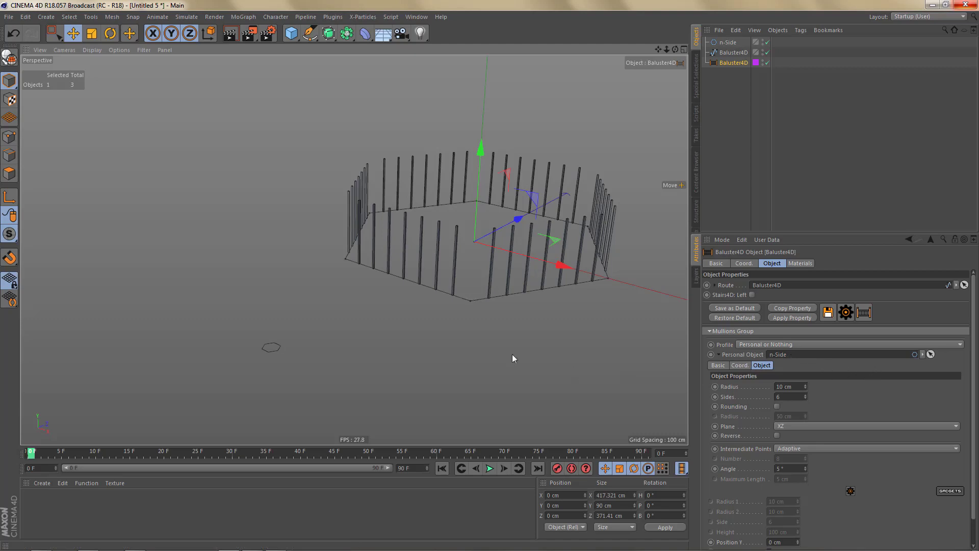
{"action": "left_click_drag", "start_coordinate": [512, 357], "coordinate": [476, 335], "text": "alt"}
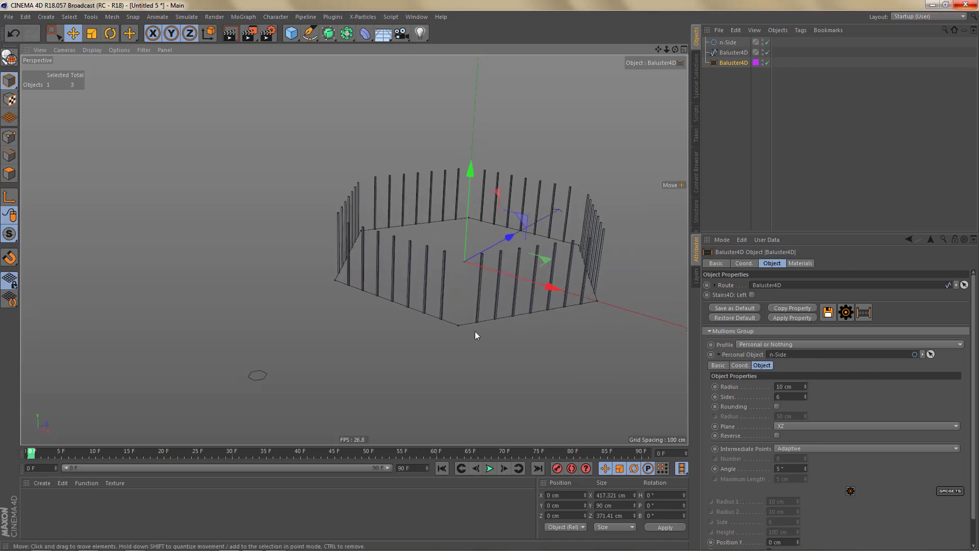
- Add an Extrude generator around the n-Side spline with a movement of 120 cm in Y and 0 cm in Z
{"action": "left_click", "coordinate": [728, 41]}
{"action": "left_click_drag", "start_coordinate": [328, 33], "coordinate": [443, 47], "text": "alt"}
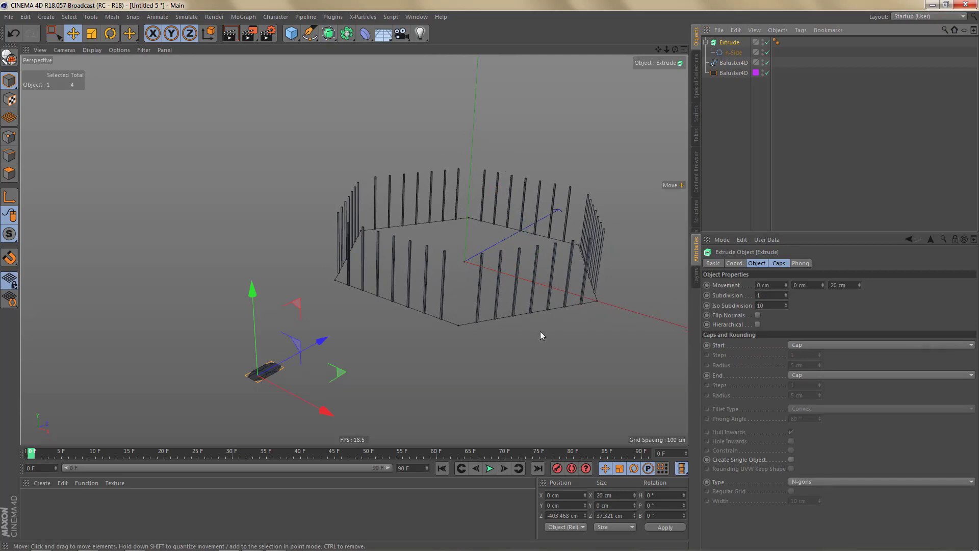
{"action": "double_click", "coordinate": [797, 285]}
{"action": "type", "text": "120"}
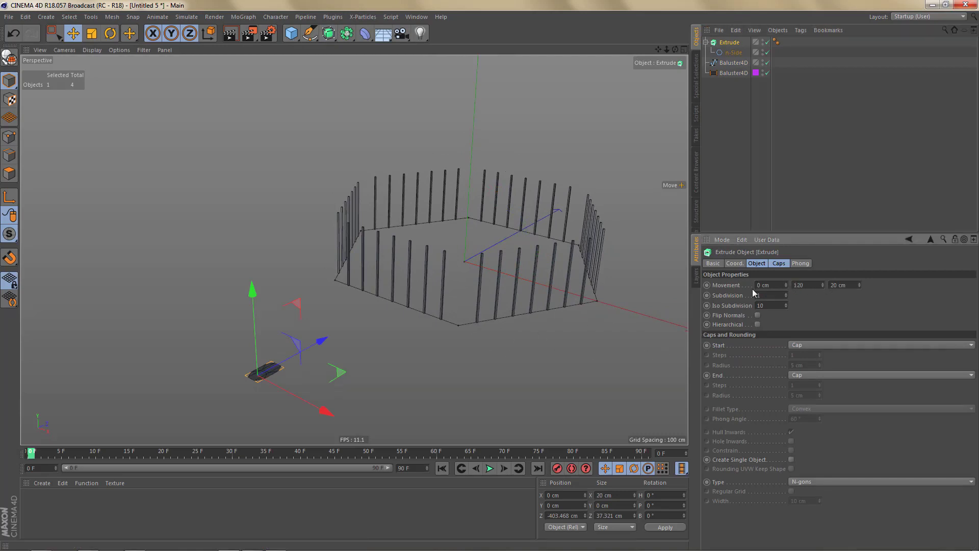
{"action": "key", "text": "Tab"}
{"action": "type", "text": "0"}
{"action": "key", "text": "Return"}
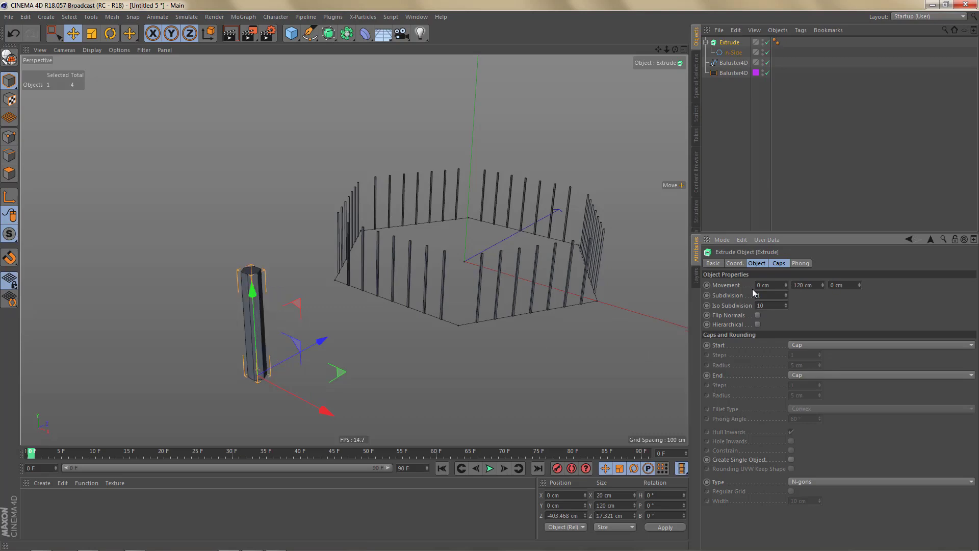
- Set the radius of the n-Side spline inside the Extrude to 7 cm
{"action": "middle_click_drag", "start_coordinate": [332, 290], "coordinate": [372, 296], "text": "alt"}
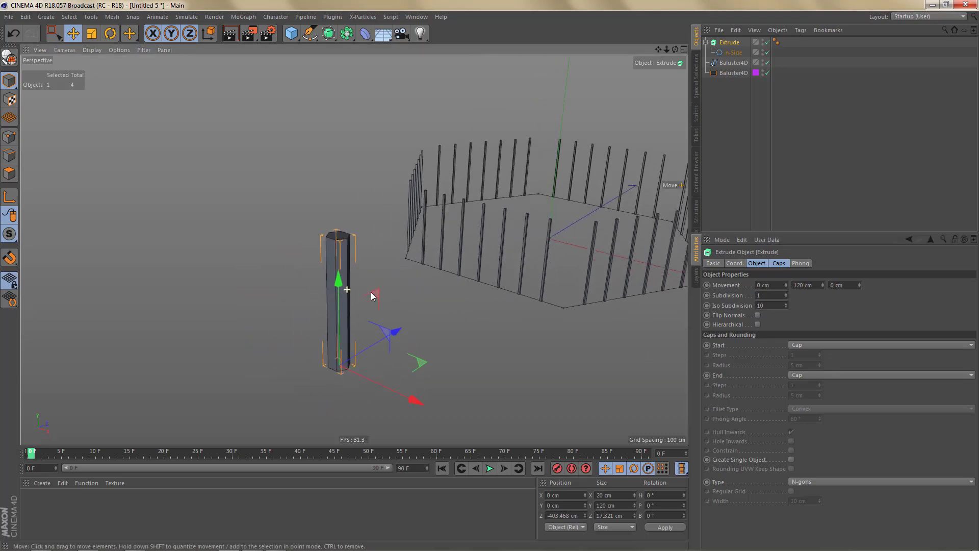
{"action": "left_click", "coordinate": [731, 52]}
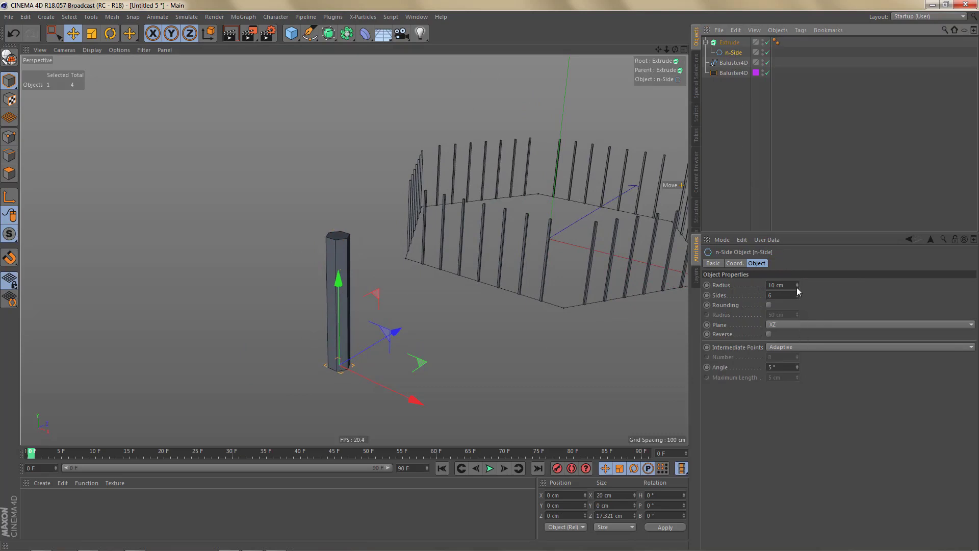
{"action": "left_click_drag", "start_coordinate": [797, 287], "coordinate": [797, 299]}
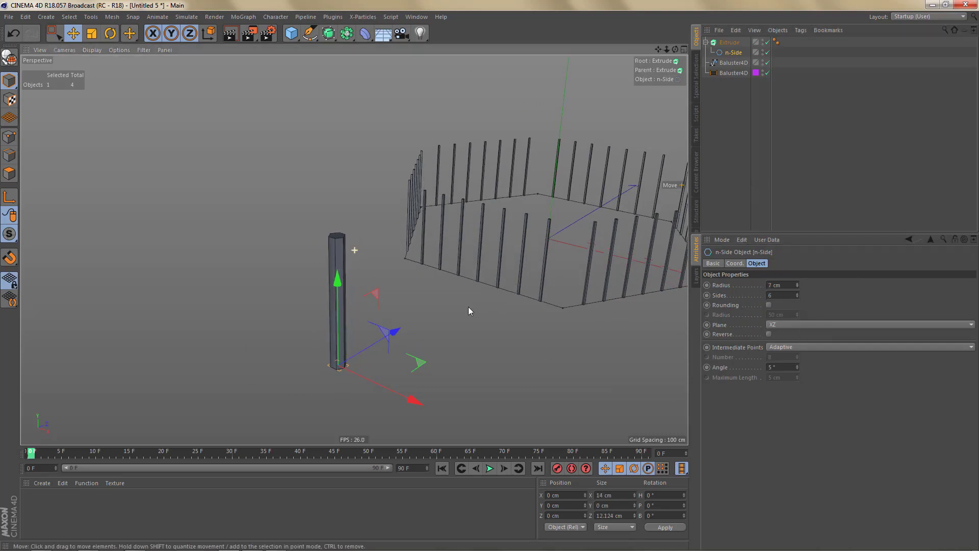
{"action": "middle_click_drag", "start_coordinate": [468, 307], "coordinate": [423, 327], "text": "alt"}
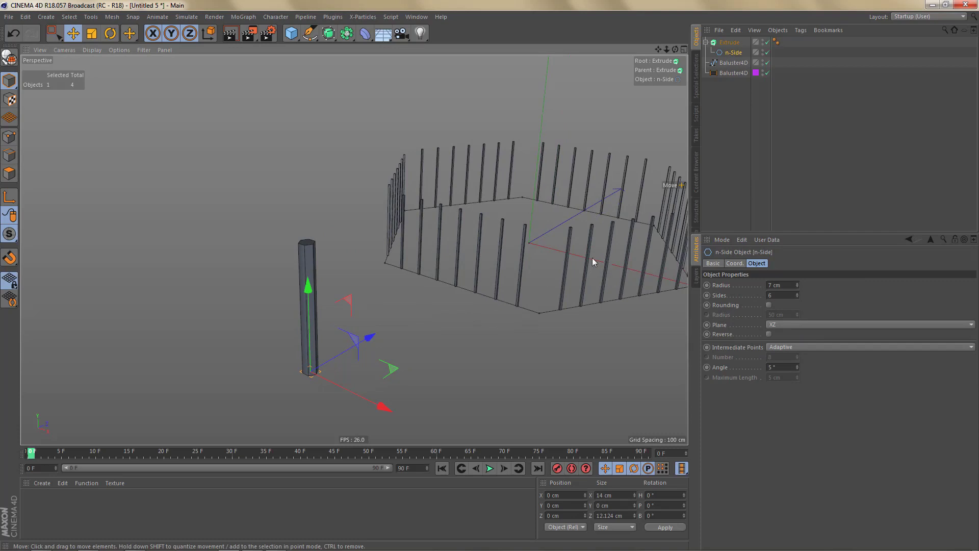
{"action": "middle_click_drag", "start_coordinate": [592, 258], "coordinate": [571, 254], "text": "alt"}
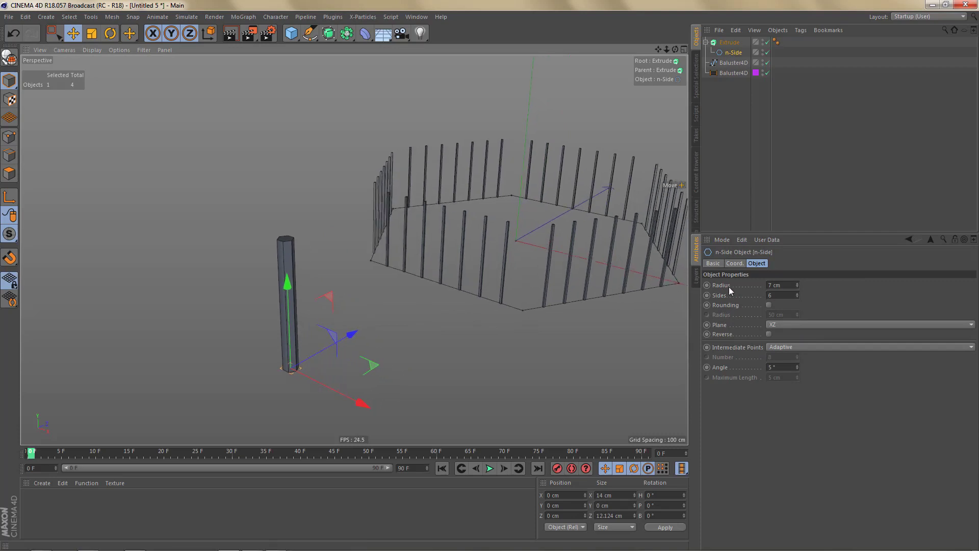
- Assign the Extrude as the Personal Object of the Baluster4D mullions and check the railing's corners
{"action": "left_click", "coordinate": [737, 72]}
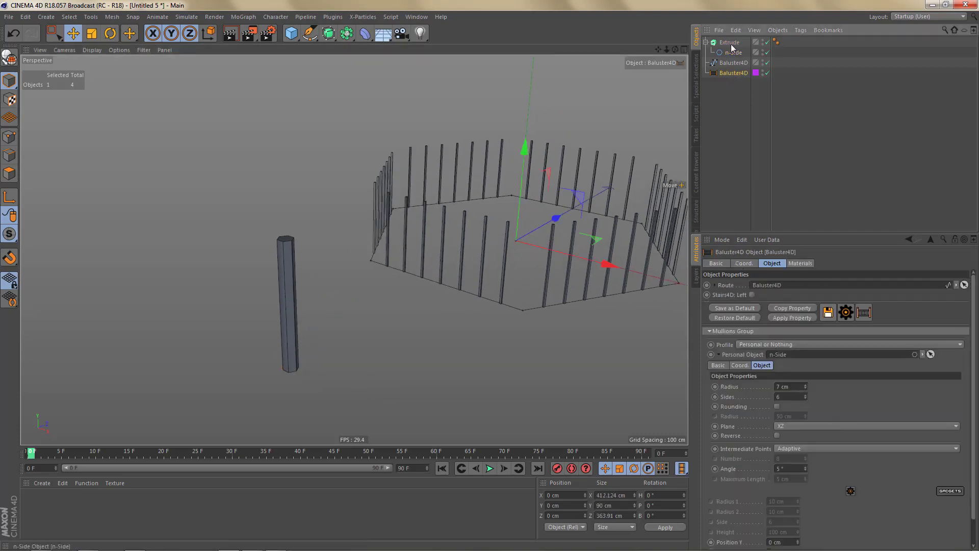
{"action": "left_click_drag", "start_coordinate": [728, 45], "coordinate": [796, 360]}
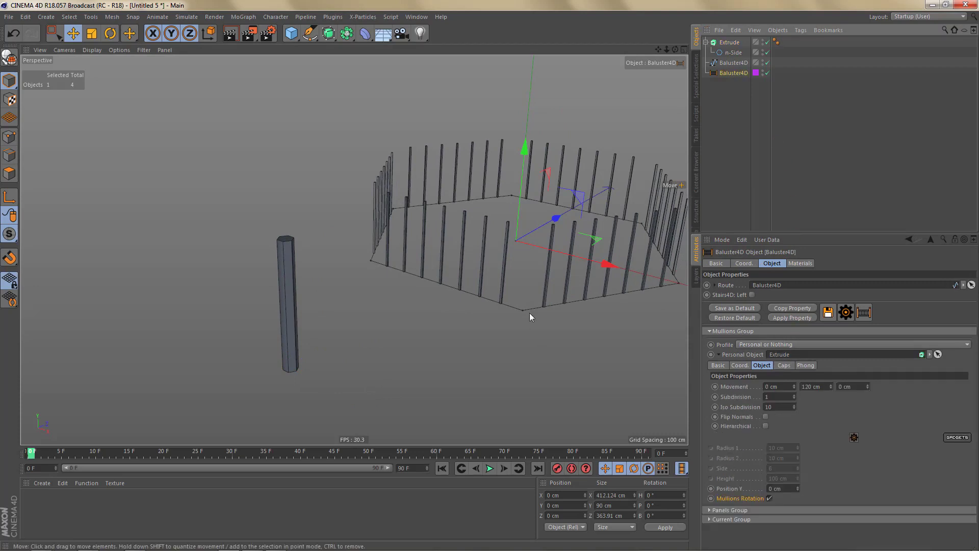
{"action": "middle_click_drag", "start_coordinate": [529, 313], "coordinate": [432, 283], "text": "alt"}
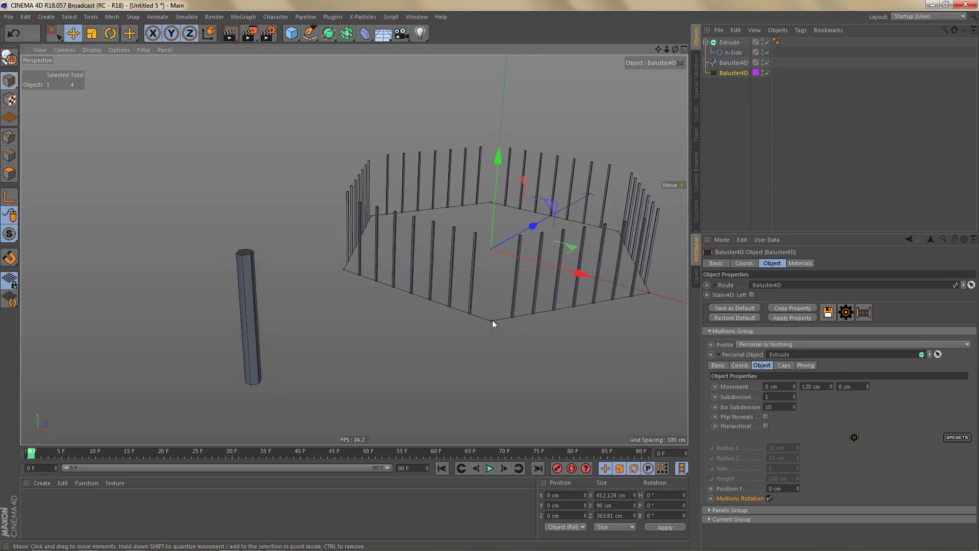
- Enable Create Single Object on the Extrude and convert it to an editable polygon object
{"action": "left_click", "coordinate": [729, 42]}
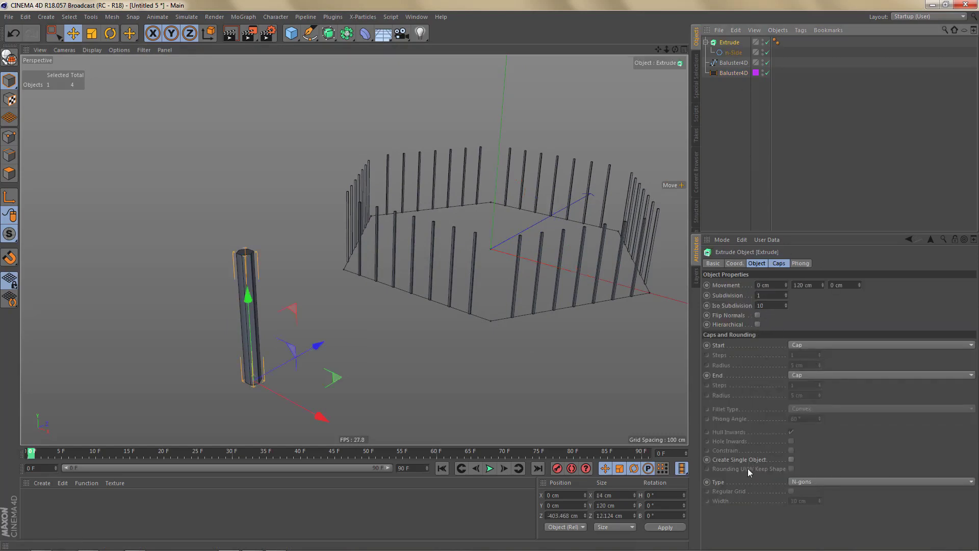
{"action": "left_click", "coordinate": [791, 460]}
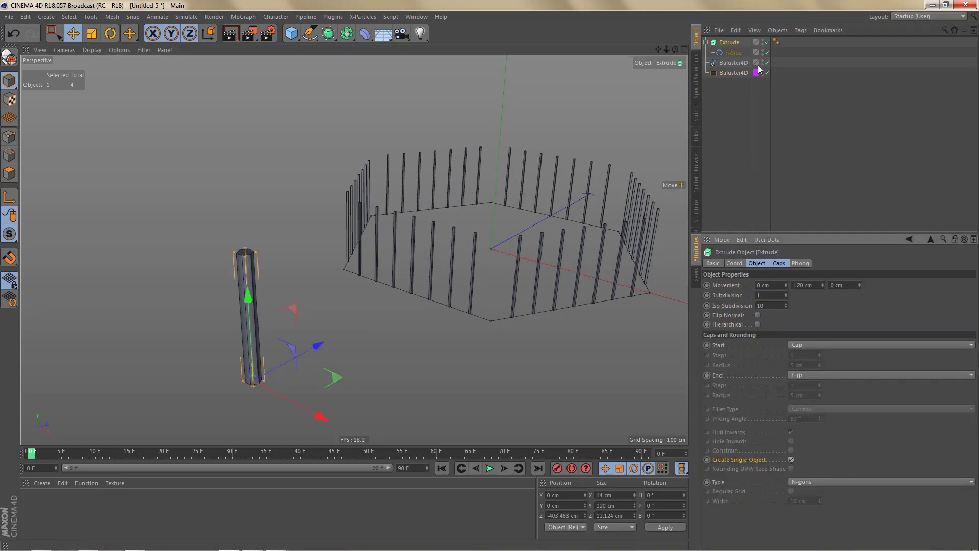
{"action": "key", "text": "c"}
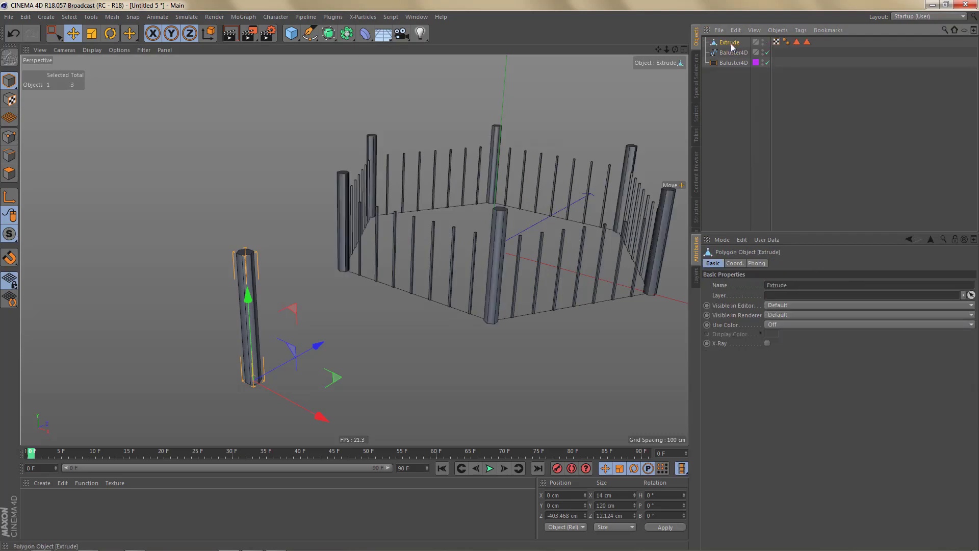
{"action": "left_click_drag", "start_coordinate": [519, 313], "coordinate": [484, 278], "text": "alt"}
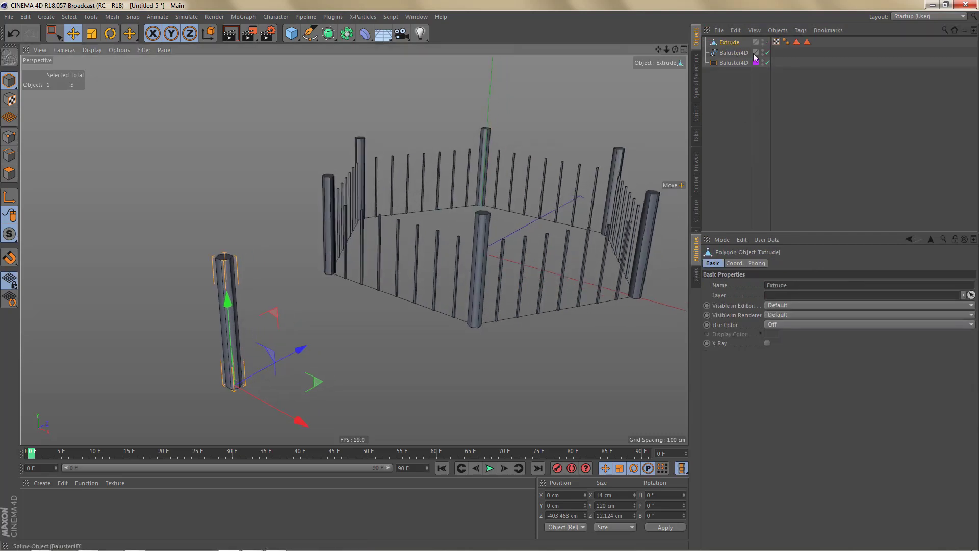
- Set the phong angle of the converted Extrude post to 33° and inspect the shading of the corner posts
{"action": "left_click", "coordinate": [786, 42]}
{"action": "left_click", "coordinate": [773, 295]}
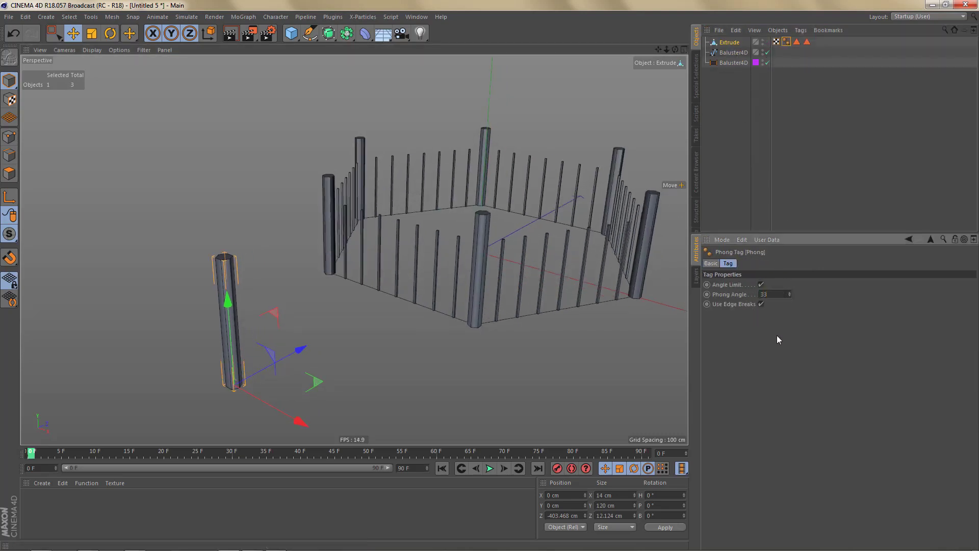
{"action": "key", "text": "Return"}
{"action": "left_click_drag", "start_coordinate": [510, 313], "coordinate": [482, 298], "text": "alt"}
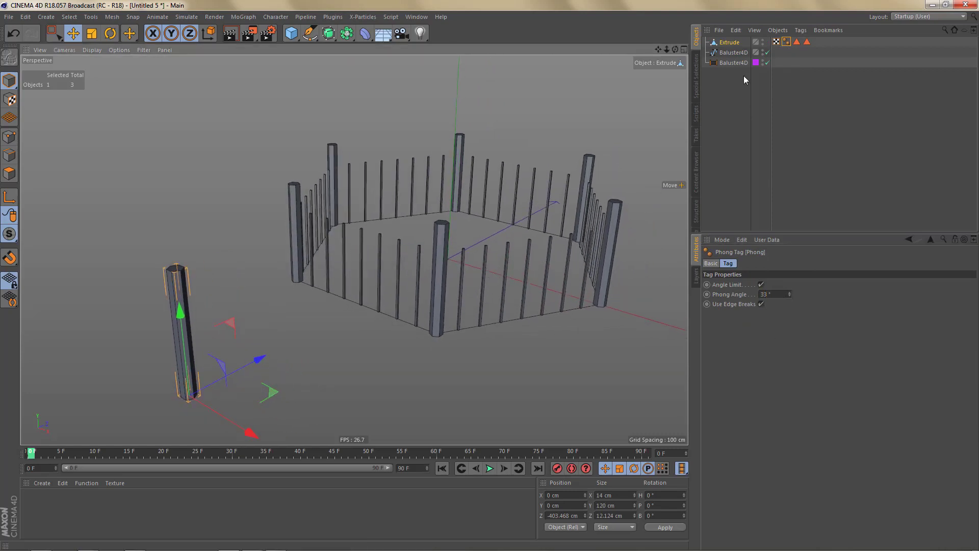
- Copy the Extrude post into a new project and reset its position to the world origin
{"action": "left_click", "coordinate": [734, 63]}
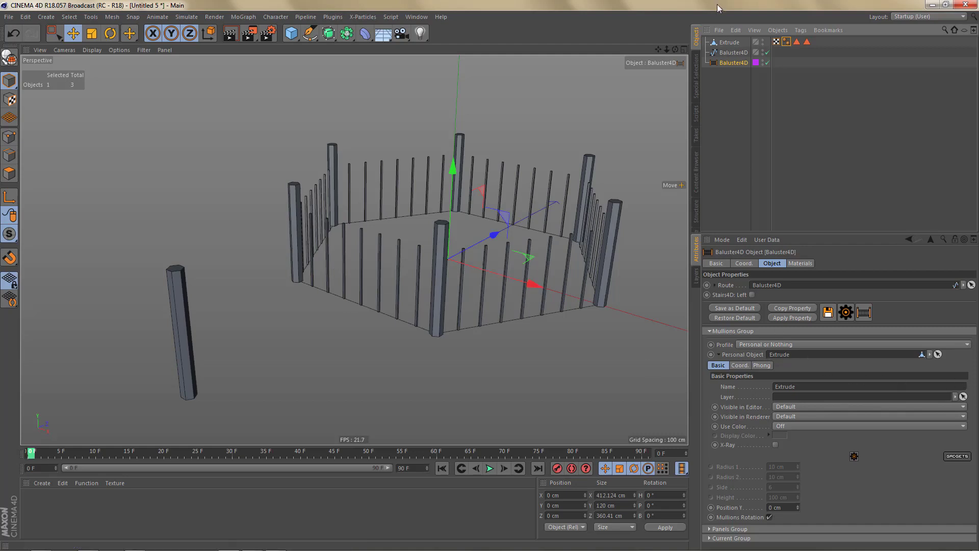
{"action": "left_click", "coordinate": [737, 41]}
{"action": "key", "text": "ctrl+n"}
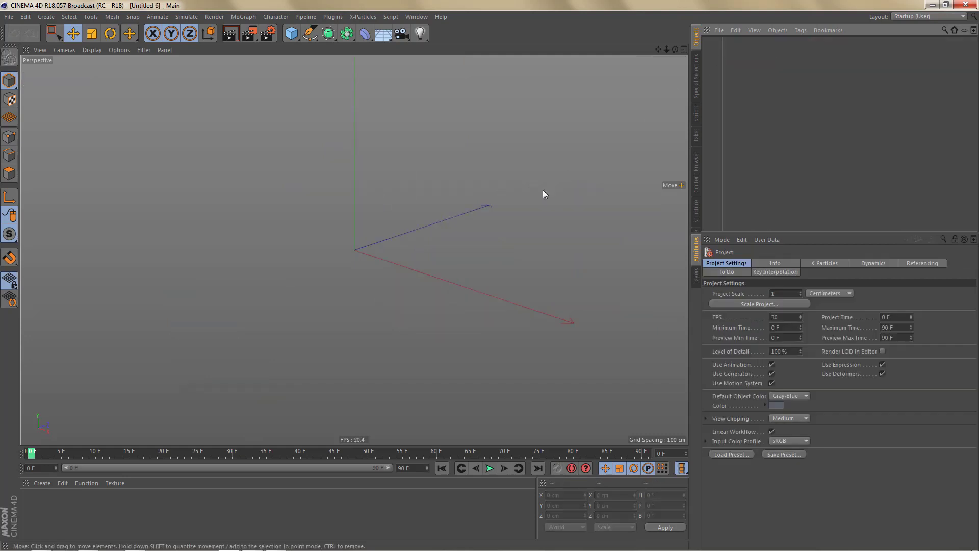
{"action": "key", "text": "ctrl+v"}
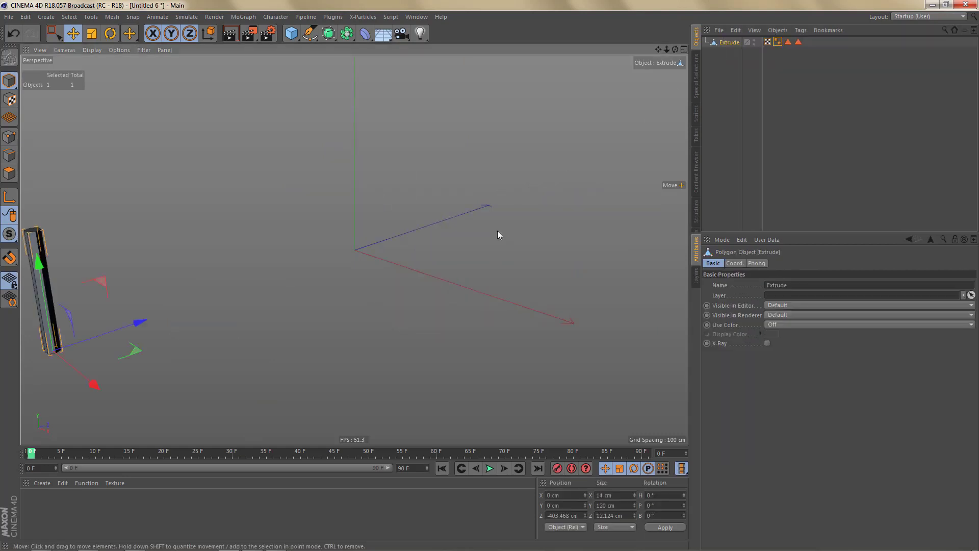
{"action": "key", "text": "alt+0"}
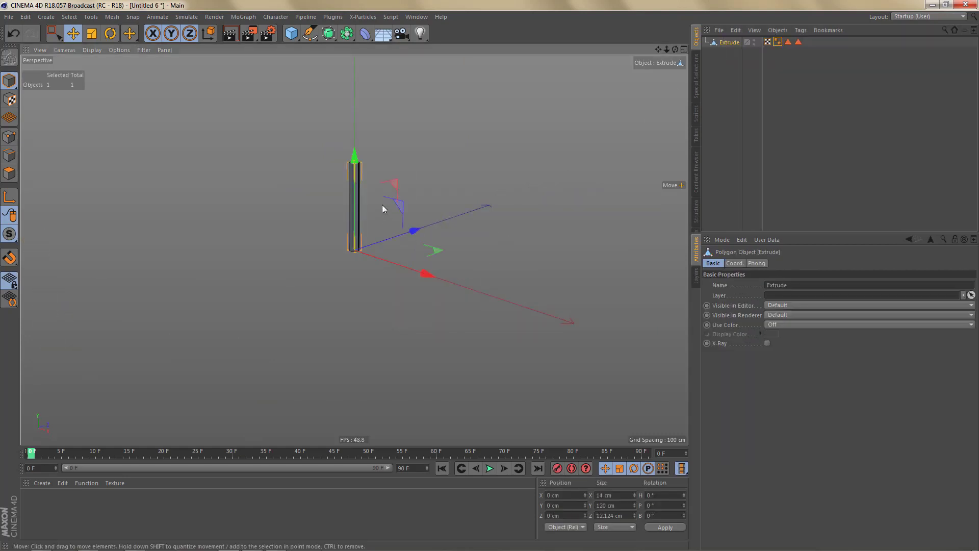
{"action": "middle_click_drag", "start_coordinate": [385, 207], "coordinate": [414, 250], "text": "alt"}
{"action": "scroll", "coordinate": [414, 250], "scroll_direction": "up", "scroll_amount": 5}
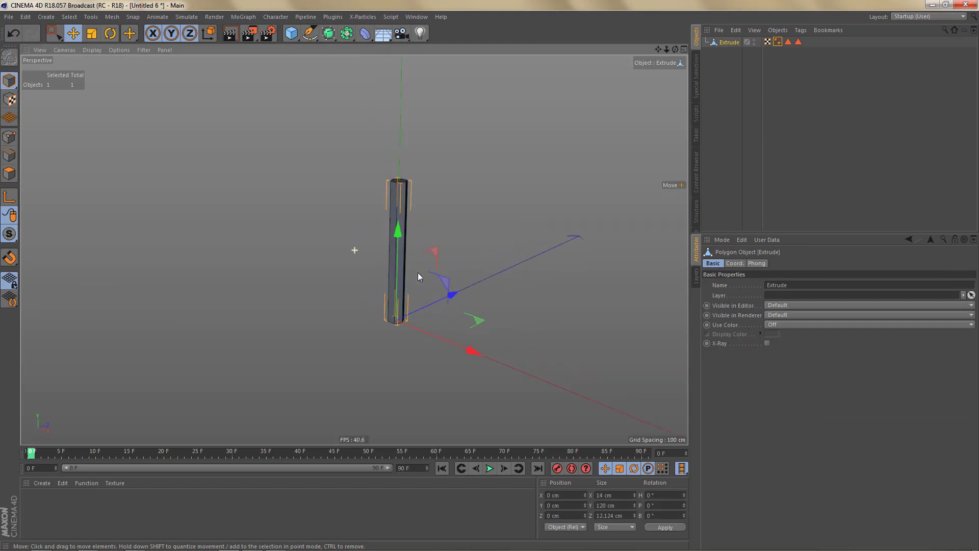
{"action": "left_click_drag", "start_coordinate": [434, 250], "coordinate": [414, 232], "text": "alt"}
- Rename the Extrude object as six-sided post
{"action": "double_click", "coordinate": [735, 44]}
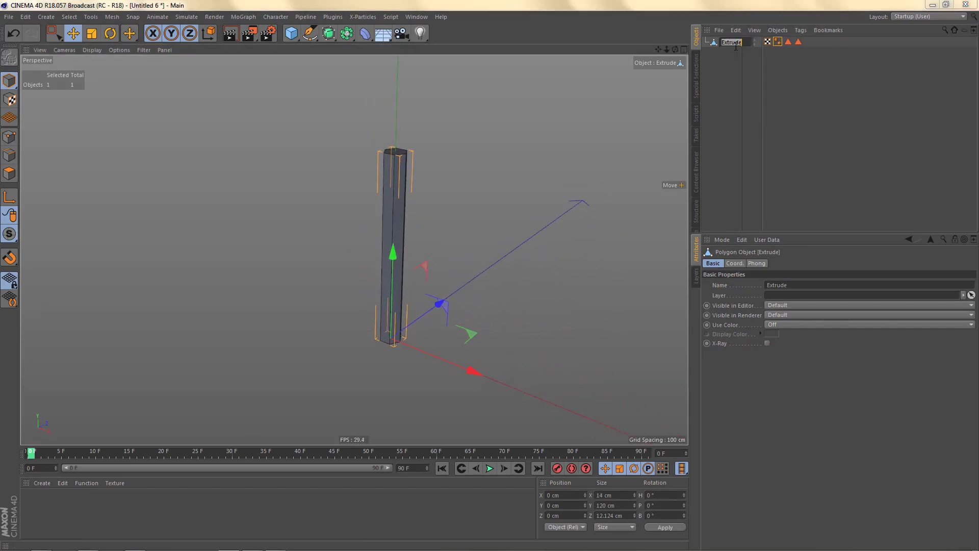
{"action": "type", "text": "six"}
{"action": "type", "text": "-sided"}
{"action": "type", "text": " post"}
{"action": "key", "text": "Return"}
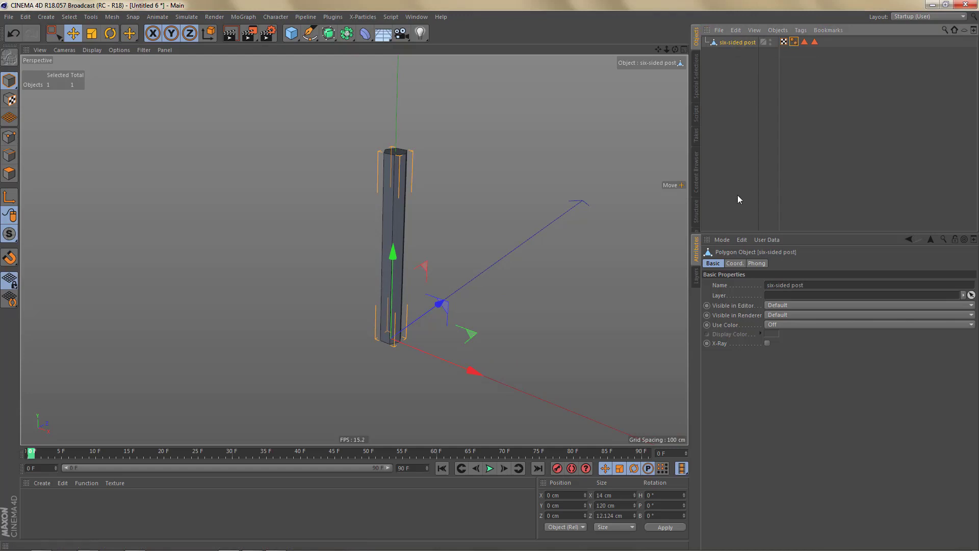
{"action": "double_click", "coordinate": [748, 43]}
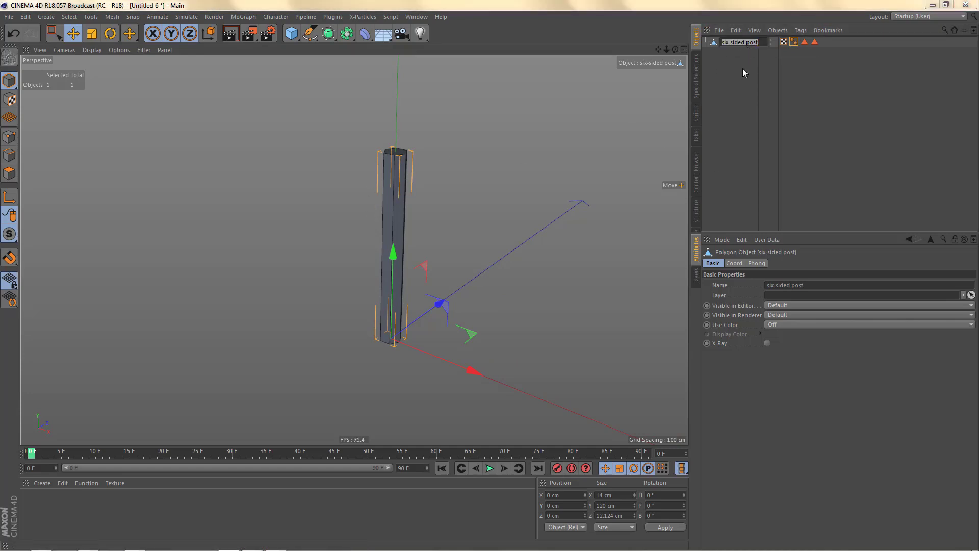
{"action": "key", "text": "Return"}
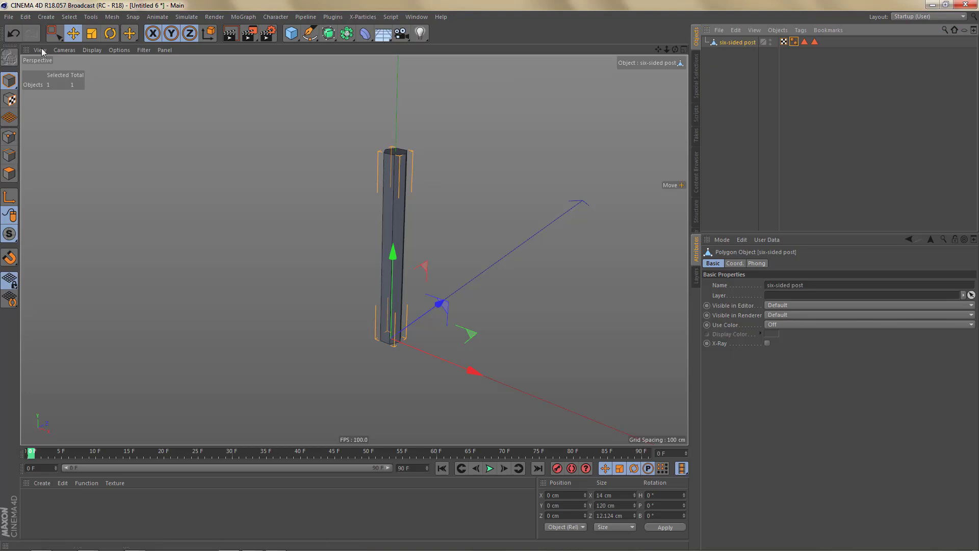
- Save the project as "six-sided post" in the Gadget folder of Baluster4D_v2_60_1
{"action": "left_click", "coordinate": [9, 17]}
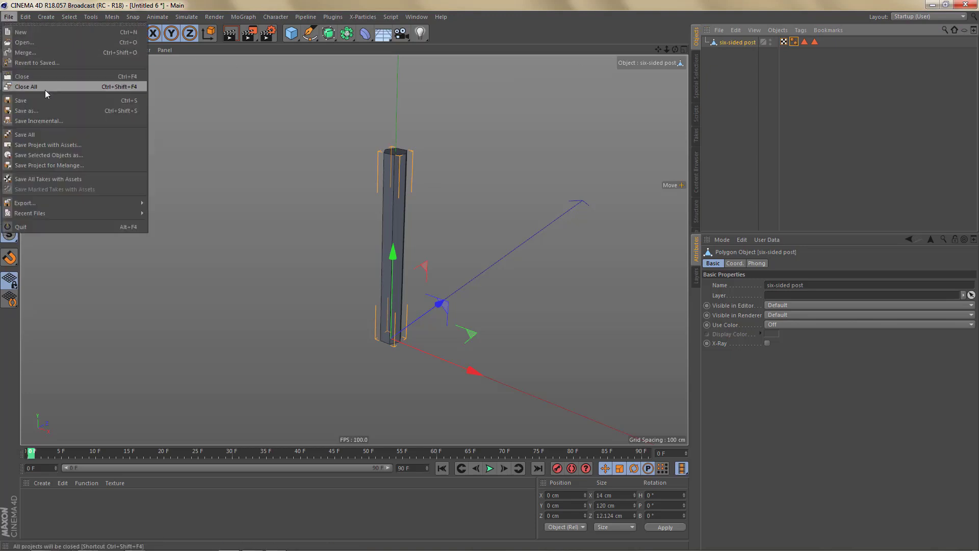
{"action": "left_click", "coordinate": [50, 109]}
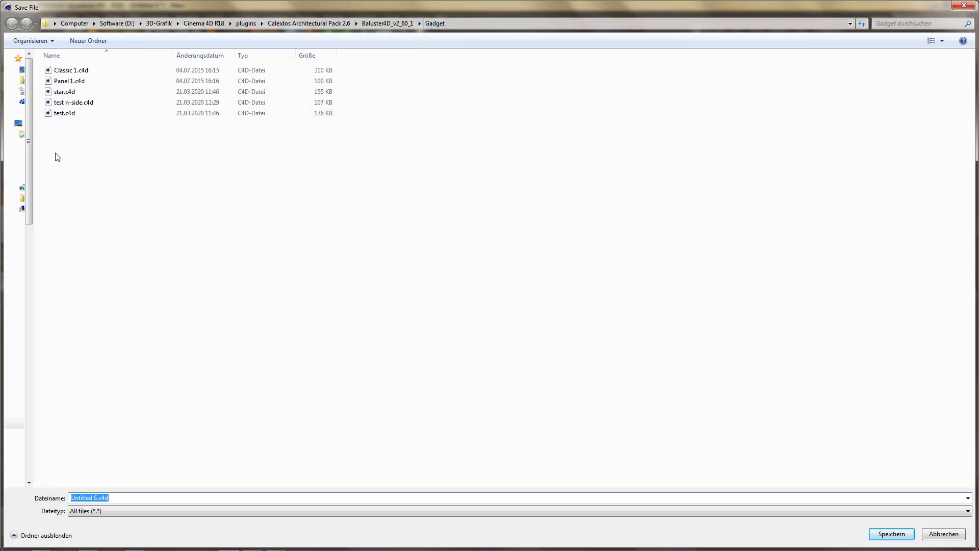
{"action": "left_click", "coordinate": [127, 500]}
{"action": "key", "text": "BackSpace"}
{"action": "key", "text": "BackSpace"}
{"action": "key", "text": "BackSpace"}
{"action": "key", "text": "BackSpace"}
{"action": "key", "text": "BackSpace"}
{"action": "key", "text": "BackSpace"}
{"action": "key", "text": "BackSpace"}
{"action": "key", "text": "BackSpace"}
{"action": "key", "text": "BackSpace"}
{"action": "key", "text": "BackSpace"}
{"action": "key", "text": "BackSpace"}
{"action": "key", "text": "BackSpace"}
{"action": "key", "text": "BackSpace"}
{"action": "key", "text": "BackSpace"}
{"action": "type", "text": "six-sided post"}
{"action": "left_click", "coordinate": [871, 533]}
- Return to the Untitled 5 project and undo the personal object and mullion changes back to the Rectangle profile with 10 cm radii
{"action": "left_click", "coordinate": [417, 17]}
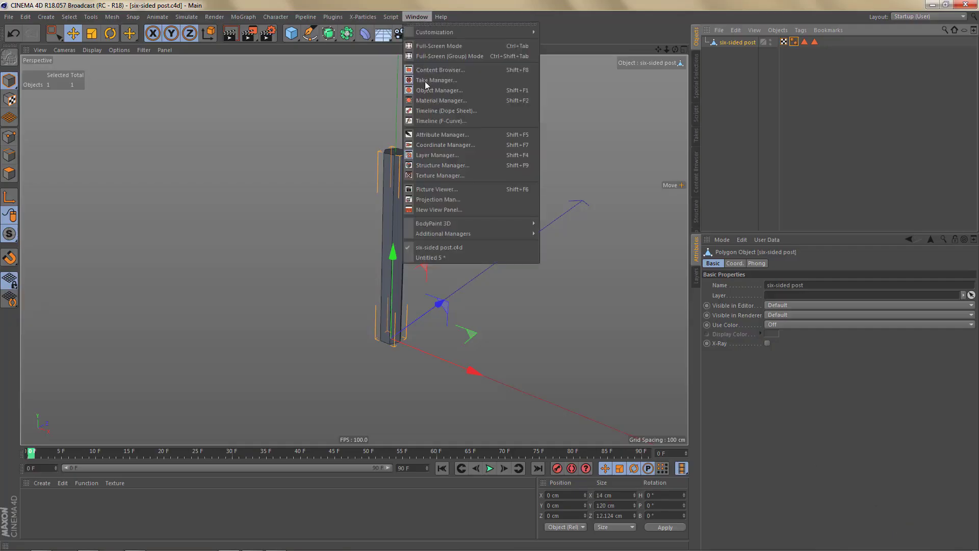
{"action": "left_click", "coordinate": [457, 257]}
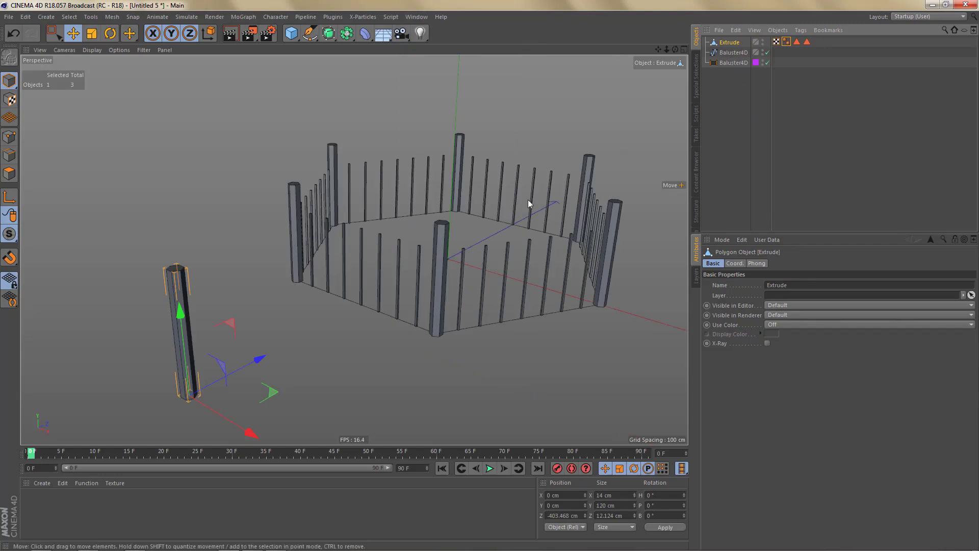
{"action": "left_click", "coordinate": [520, 216]}
{"action": "key", "text": "ctrl+z"}
{"action": "key", "text": "ctrl+z"}
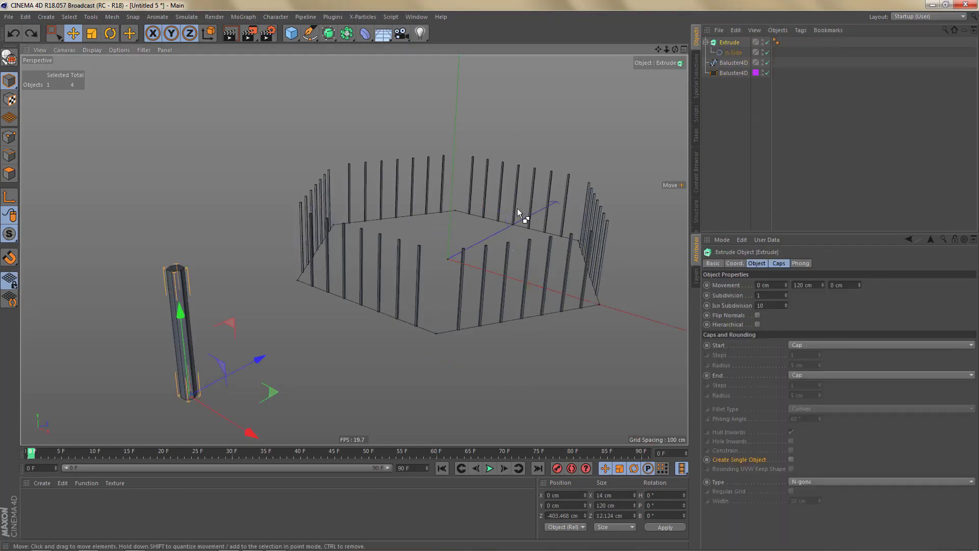
{"action": "key", "text": "ctrl+z"}
{"action": "key", "text": "ctrl+z"}
{"action": "key", "text": "ctrl+z"}
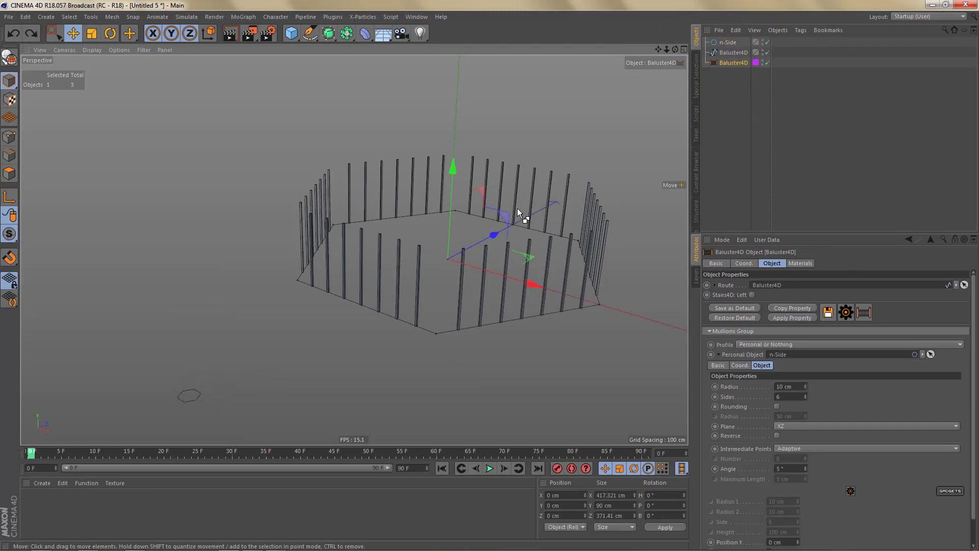
{"action": "key", "text": "ctrl+z"}
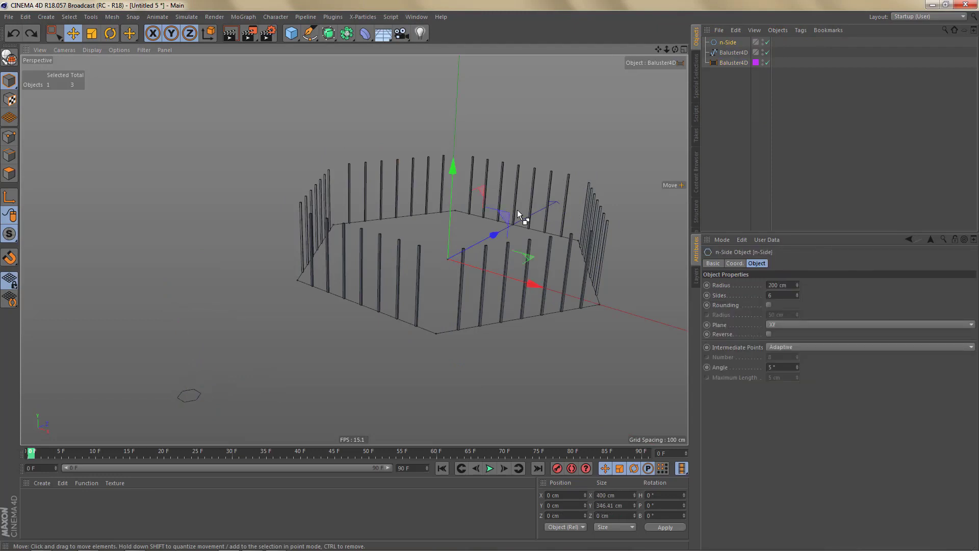
{"action": "key", "text": "ctrl+z"}
{"action": "key", "text": "ctrl+z"}
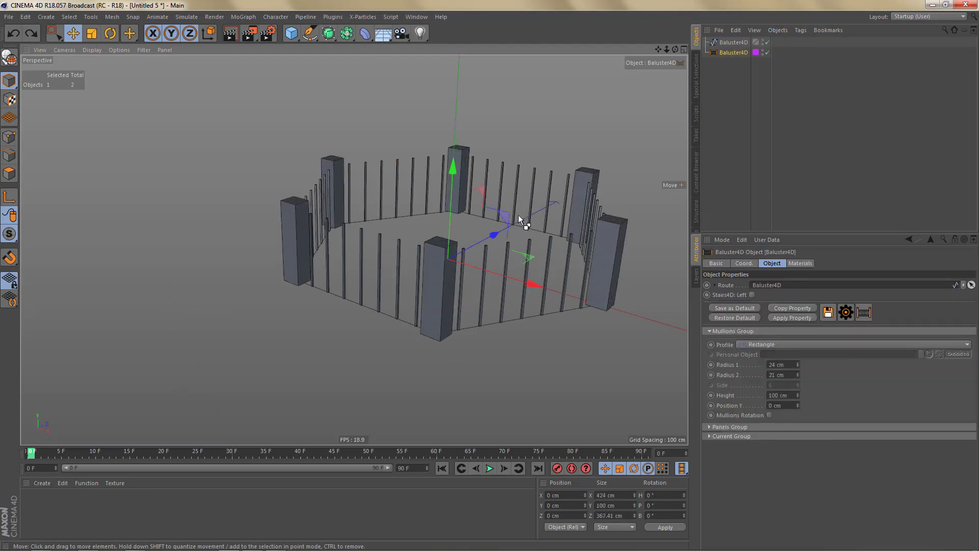
{"action": "key", "text": "ctrl+z"}
{"action": "key", "text": "ctrl+z"}
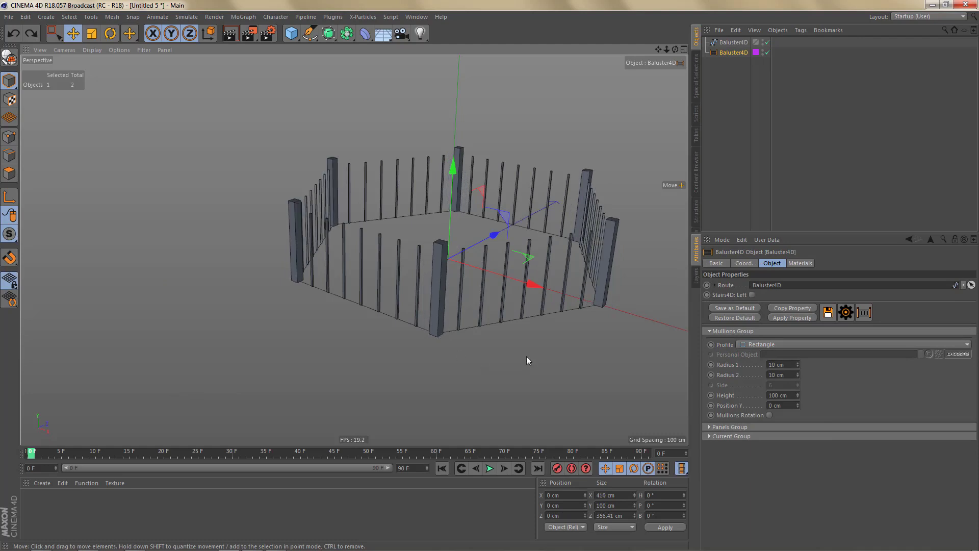
- Set the Baluster4D mullion profile to Personal or Nothing and open the plugin's Gadget folder
{"action": "middle_click_drag", "start_coordinate": [533, 265], "coordinate": [447, 301], "text": "alt"}
{"action": "right_click_drag", "start_coordinate": [448, 301], "coordinate": [460, 301], "text": "alt"}
{"action": "left_click", "coordinate": [765, 345]}
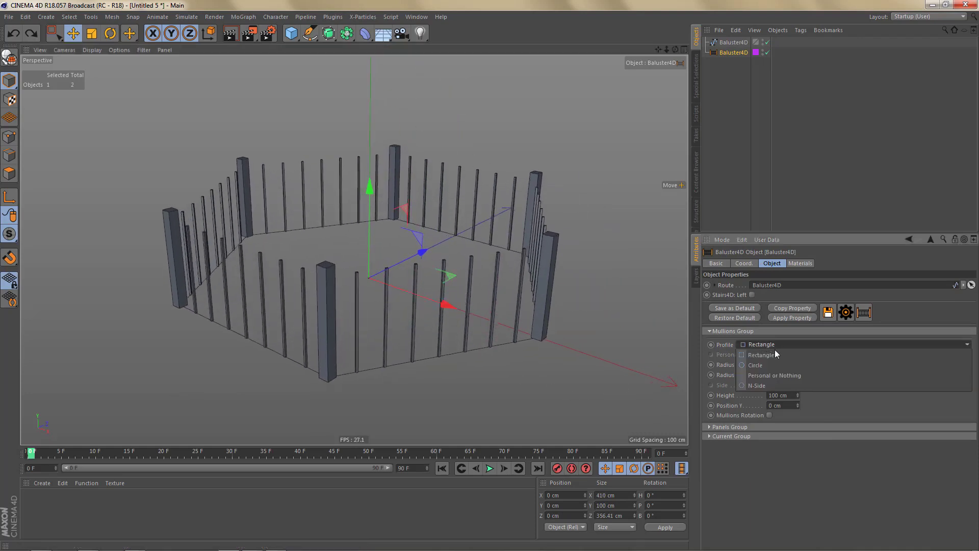
{"action": "left_click", "coordinate": [774, 375]}
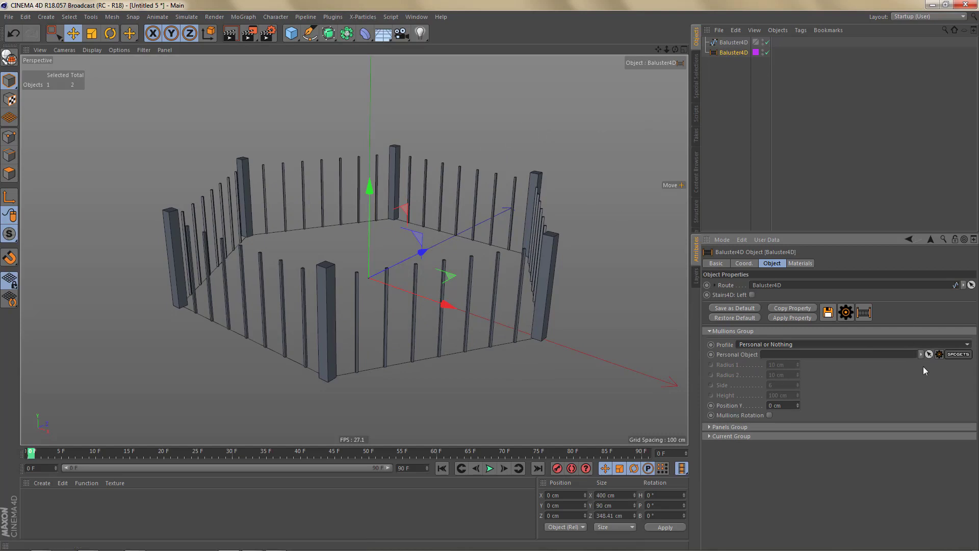
{"action": "left_click", "coordinate": [941, 354]}
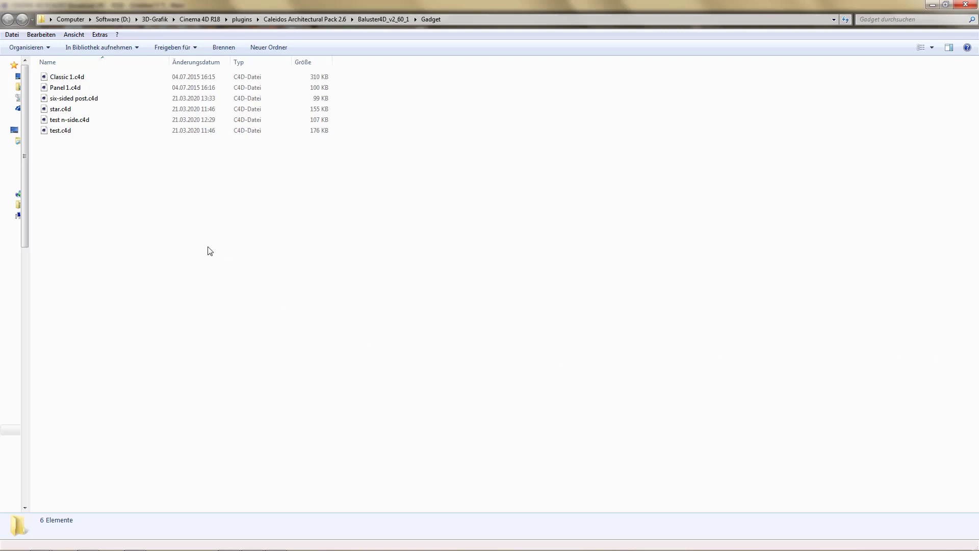
- Open the six-sided post gadget file, scale the post's height to about 160 cm and save the file
{"action": "double_click", "coordinate": [73, 102]}
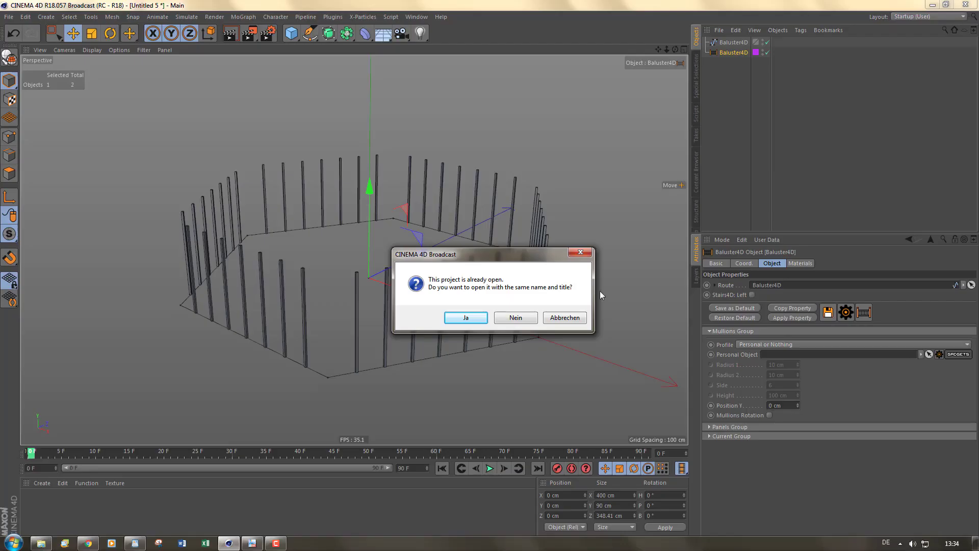
{"action": "key", "text": "Return"}
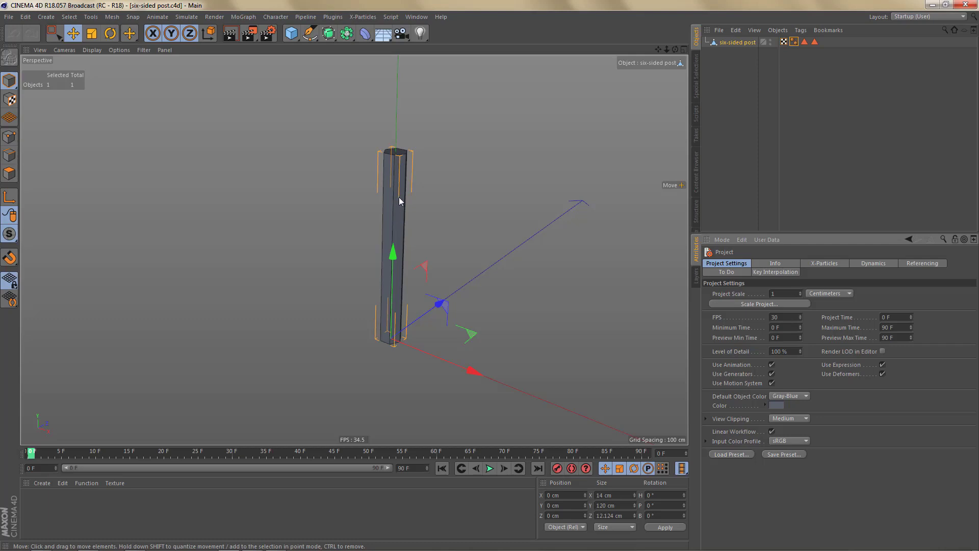
{"action": "left_click", "coordinate": [739, 42]}
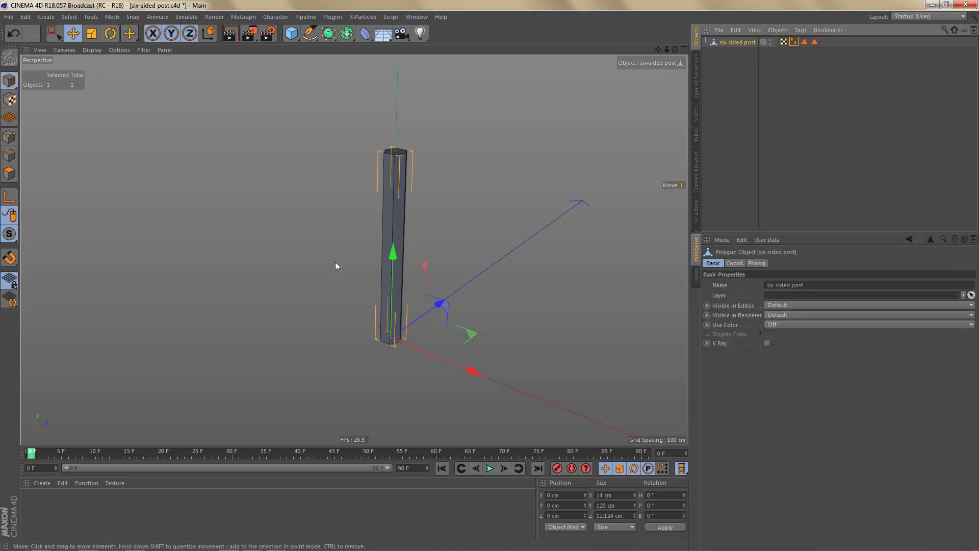
{"action": "key", "text": "t"}
{"action": "left_click_drag", "start_coordinate": [394, 250], "coordinate": [352, 291]}
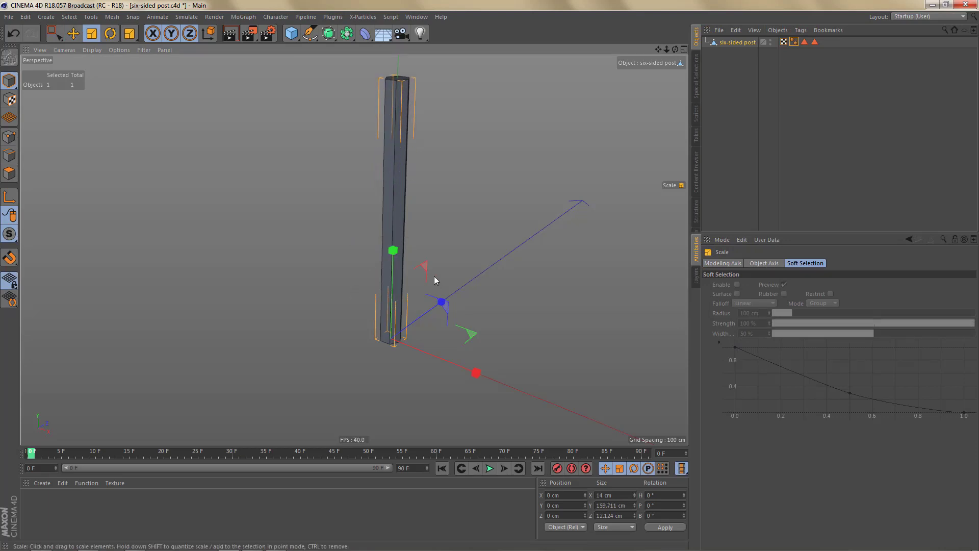
{"action": "key", "text": "ctrl+s"}
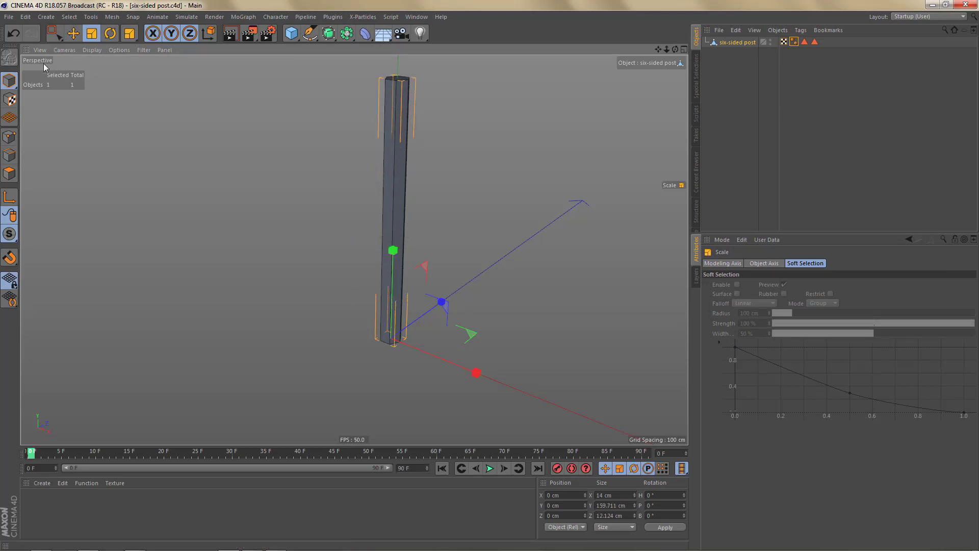
- Close both open six-sided post projects to return to the Untitled 5 railing project
{"action": "left_click", "coordinate": [8, 16]}
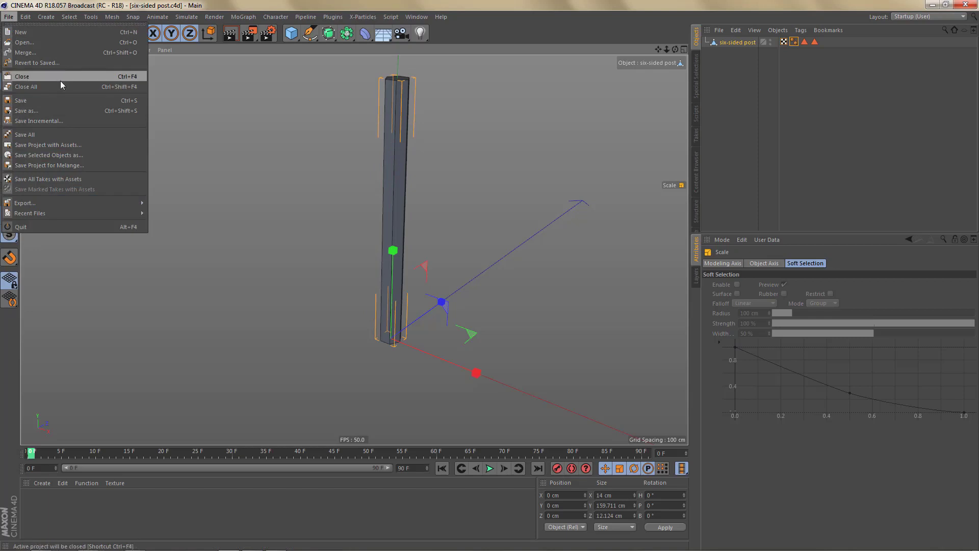
{"action": "left_click", "coordinate": [60, 81]}
{"action": "left_click", "coordinate": [9, 16]}
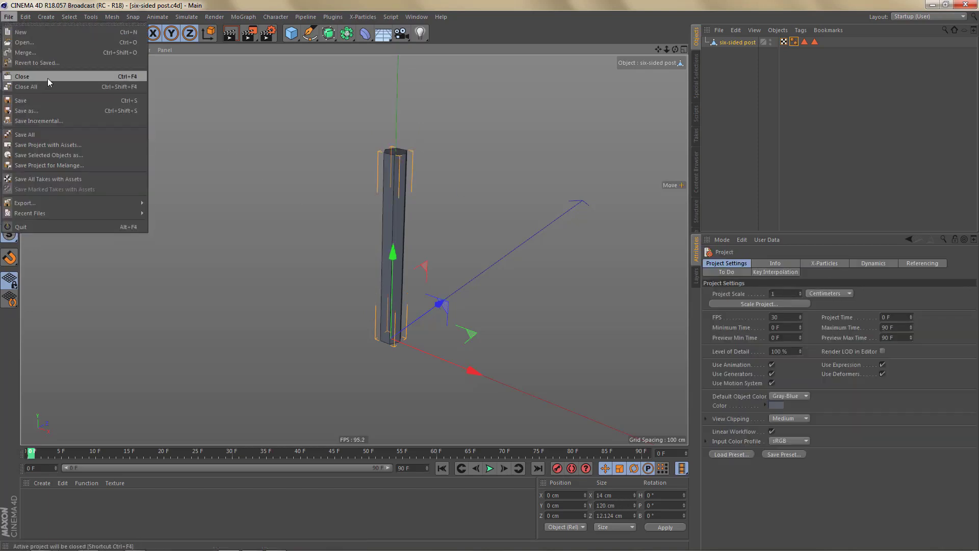
{"action": "left_click", "coordinate": [48, 78]}
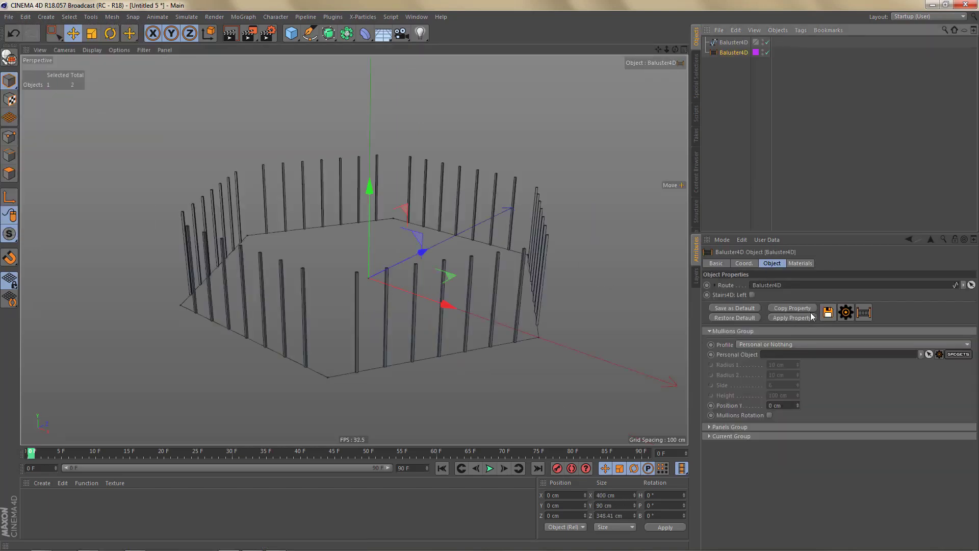
- Try the six-sided post gadget as the mullions' personal object, undo it and check the Gadget folder's files
{"action": "left_click", "coordinate": [961, 355]}
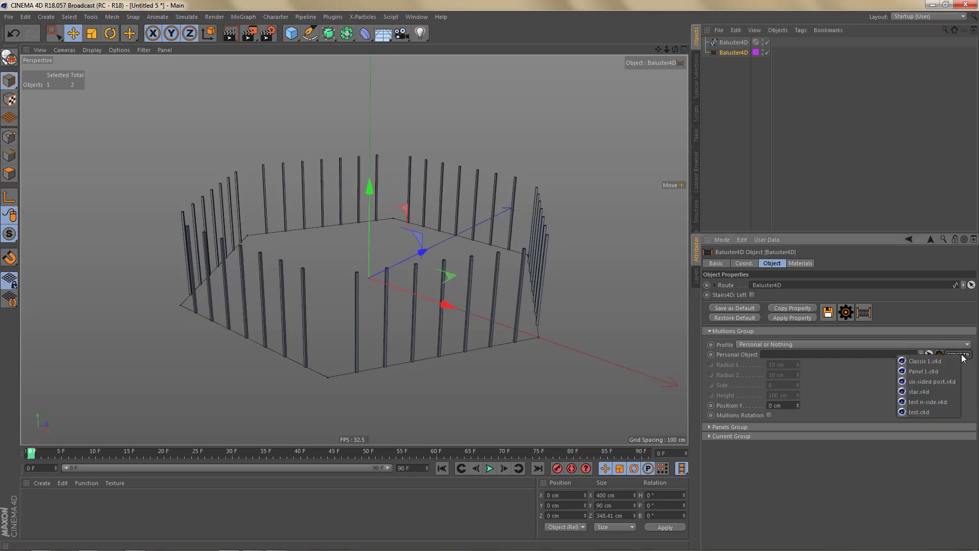
{"action": "left_click", "coordinate": [941, 383]}
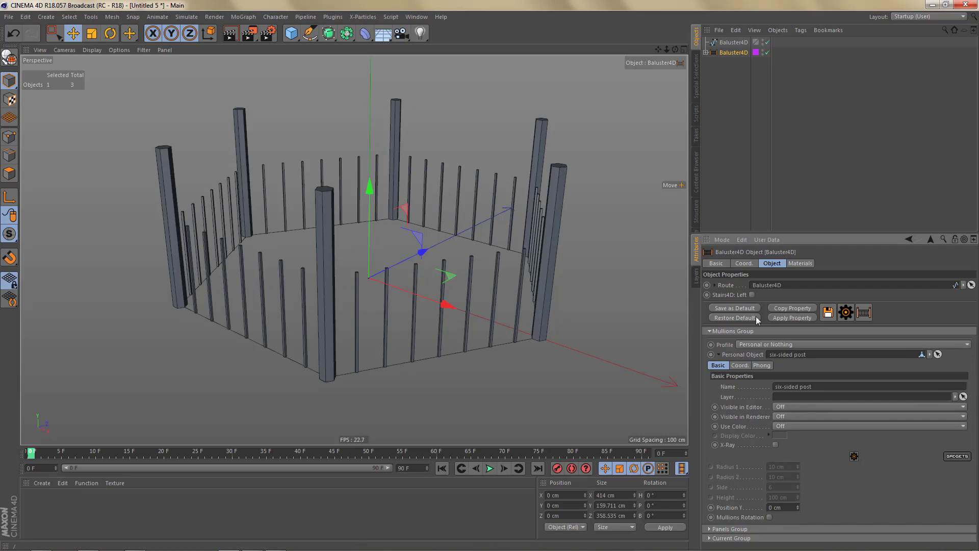
{"action": "key", "text": "ctrl+z"}
{"action": "left_click", "coordinate": [940, 354]}
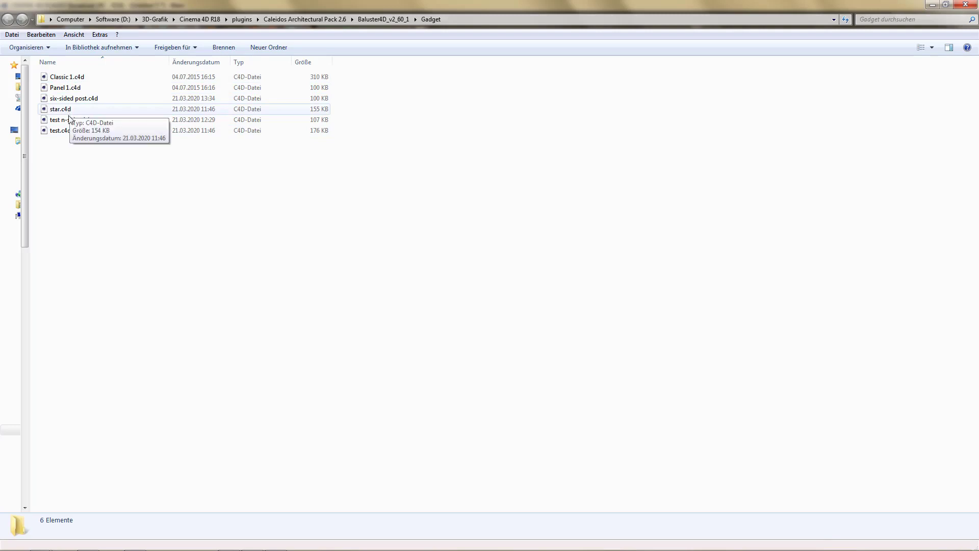
{"action": "left_click", "coordinate": [975, 5]}
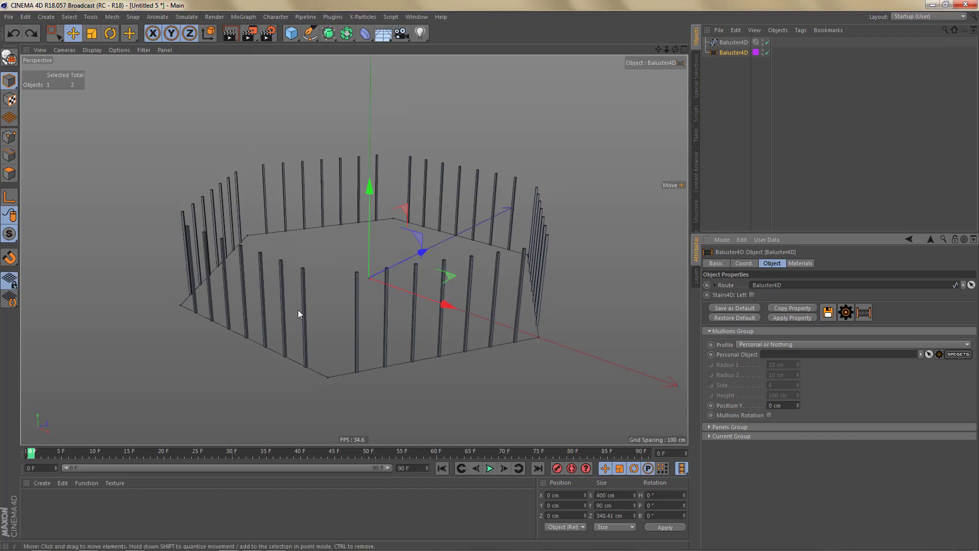
- Set the mullion profile to Rectangle and expand the Panels Group settings
{"action": "left_click", "coordinate": [794, 344]}
{"action": "left_click", "coordinate": [768, 369]}
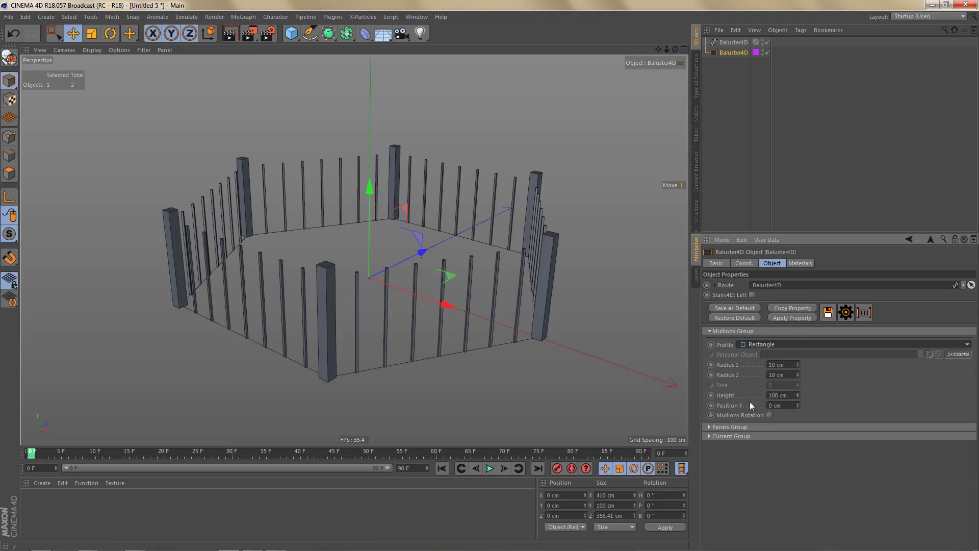
{"action": "left_click", "coordinate": [709, 331]}
{"action": "left_click", "coordinate": [709, 341]}
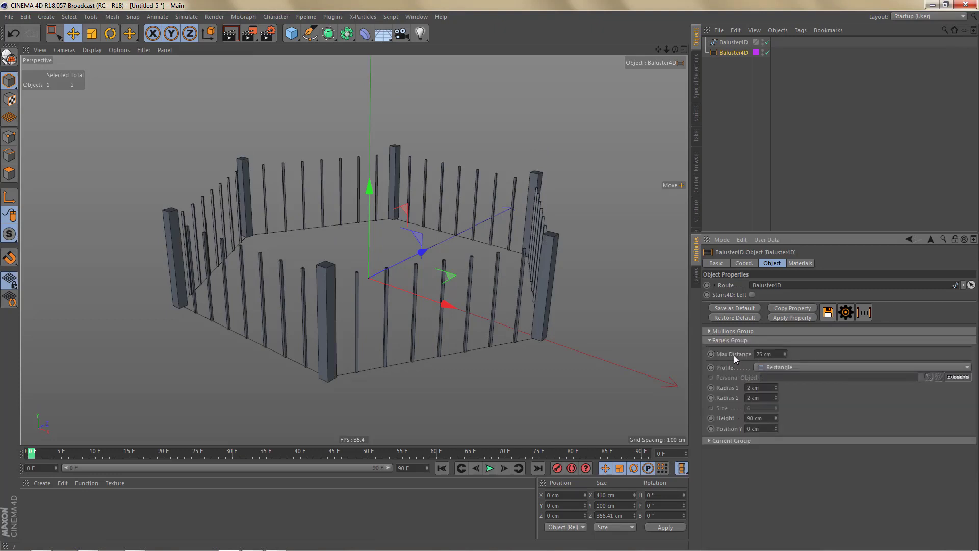
- Try a panel Max Distance of 13 cm and a wider one of 37 cm on the railing
{"action": "scroll", "coordinate": [427, 287], "scroll_direction": "up", "scroll_amount": 6}
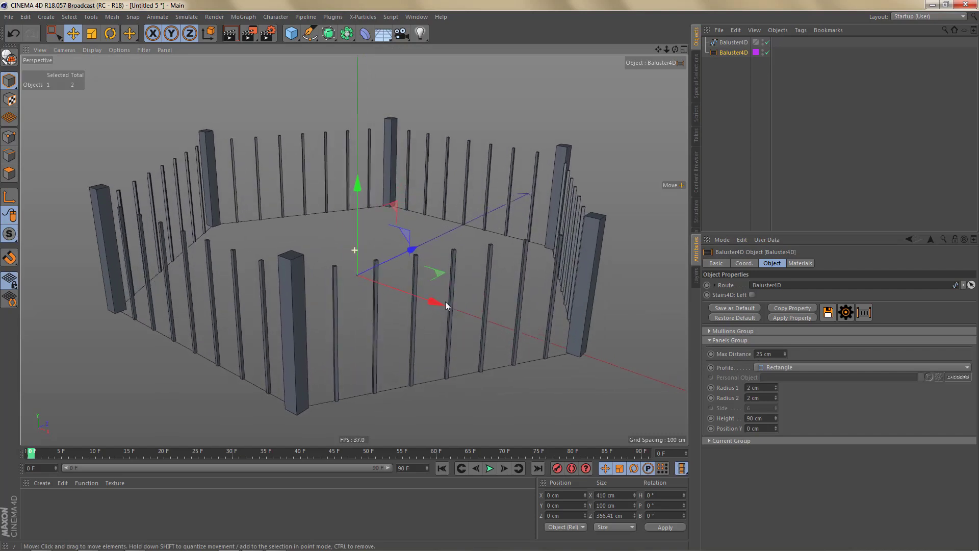
{"action": "middle_click_drag", "start_coordinate": [446, 301], "coordinate": [490, 336], "text": "alt"}
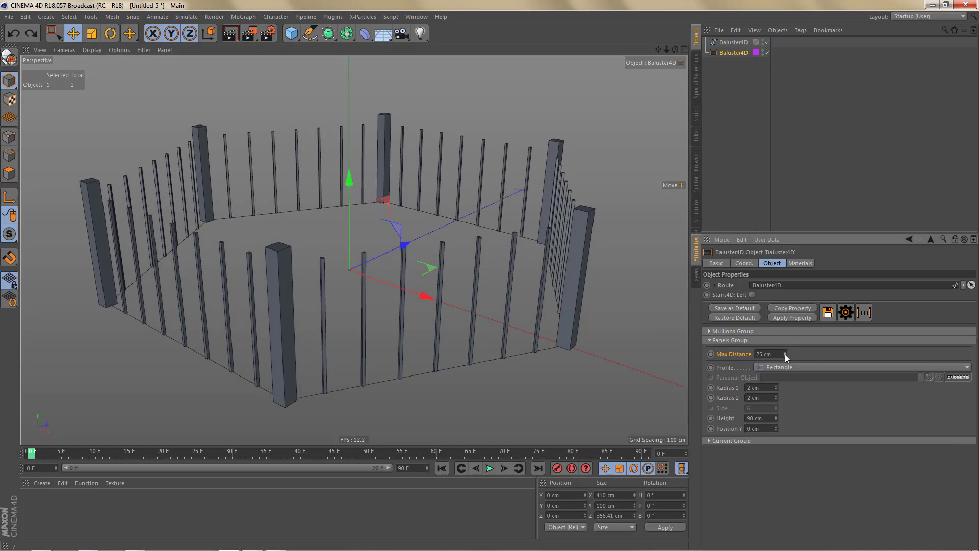
{"action": "left_click_drag", "start_coordinate": [785, 354], "coordinate": [785, 366]}
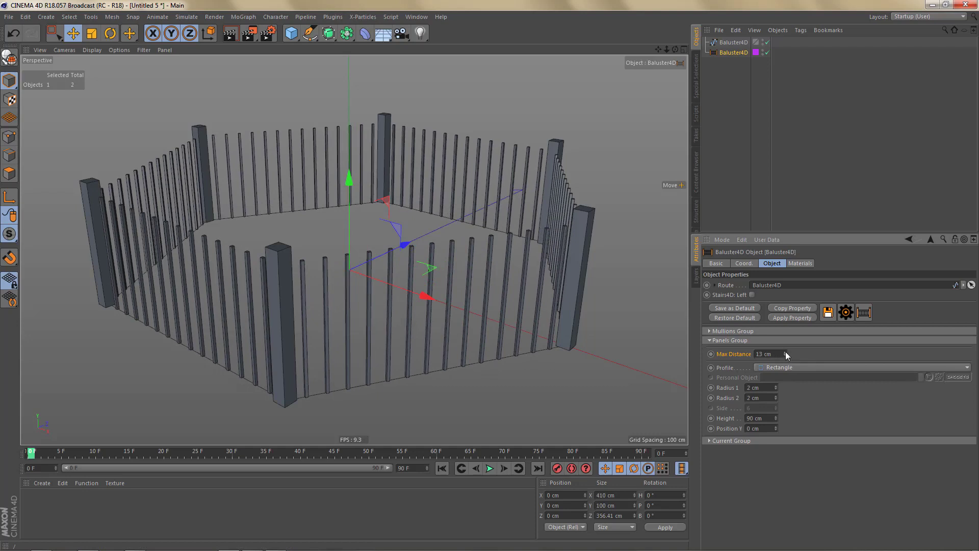
{"action": "left_click_drag", "start_coordinate": [785, 351], "coordinate": [785, 339]}
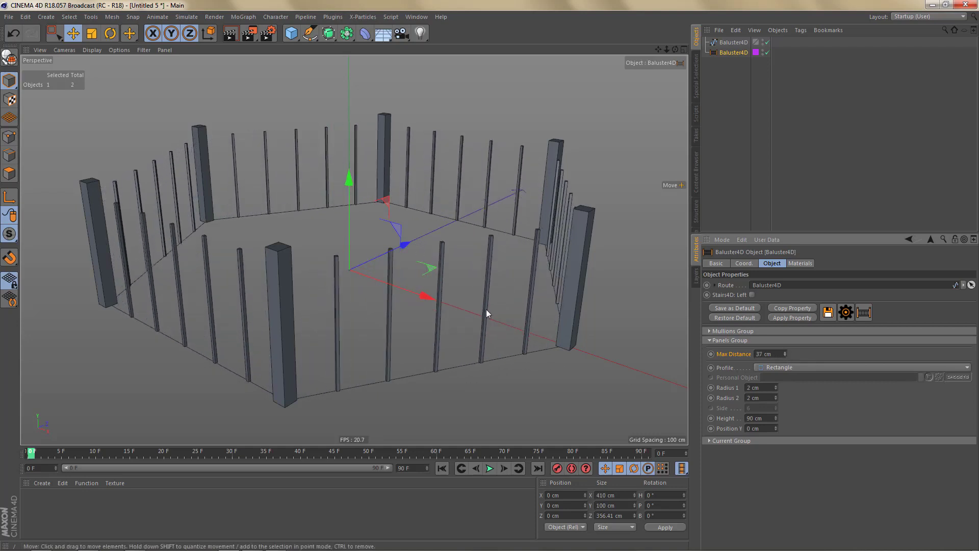
{"action": "left_click_drag", "start_coordinate": [486, 310], "coordinate": [498, 340], "text": "alt"}
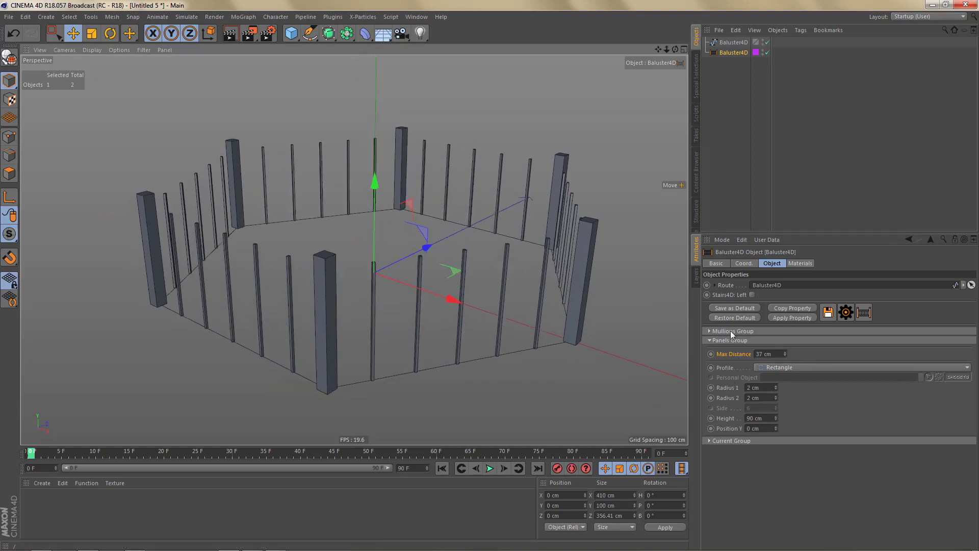
- Try panel radii of 8 cm and 11 cm and another height, and undo all panel changes including Max Distance
{"action": "mouse_move", "coordinate": [775, 387]}
{"action": "left_mouse_down"}
{"action": "mouse_move", "coordinate": [775, 378]}
{"action": "mouse_move", "coordinate": [773, 387]}
{"action": "left_mouse_up"}
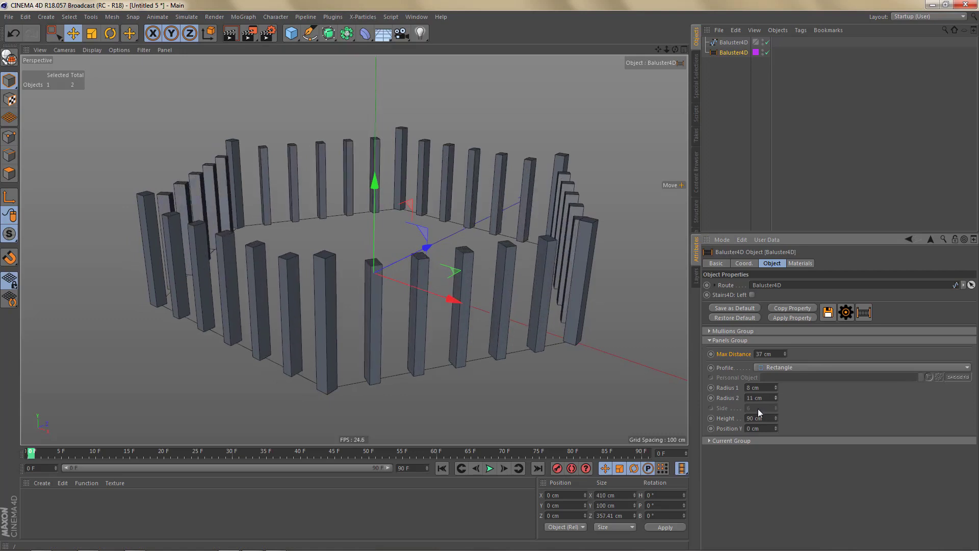
{"action": "key", "text": "ctrl+z"}
{"action": "key", "text": "ctrl+z"}
{"action": "key", "text": "ctrl+z"}
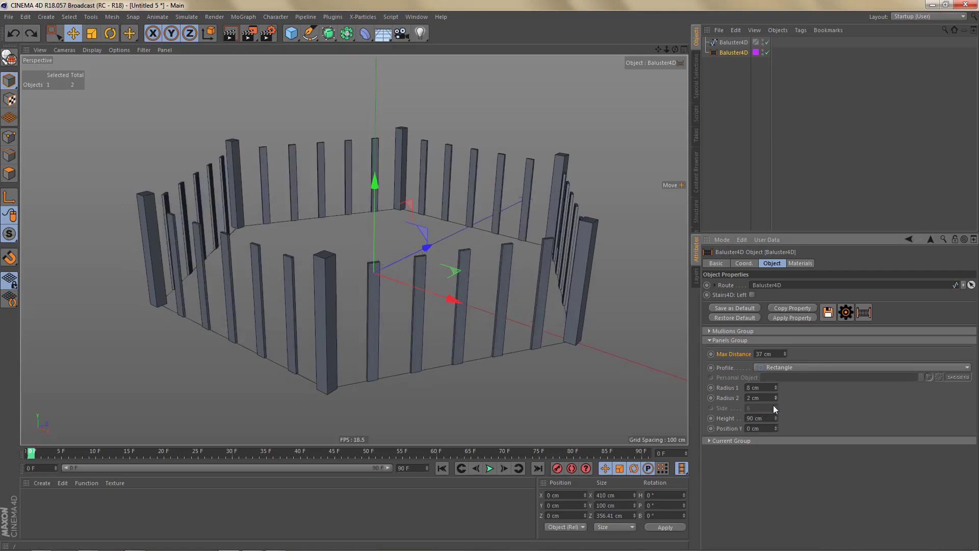
{"action": "left_click_drag", "start_coordinate": [776, 418], "coordinate": [775, 423]}
{"action": "key", "text": "ctrl+z"}
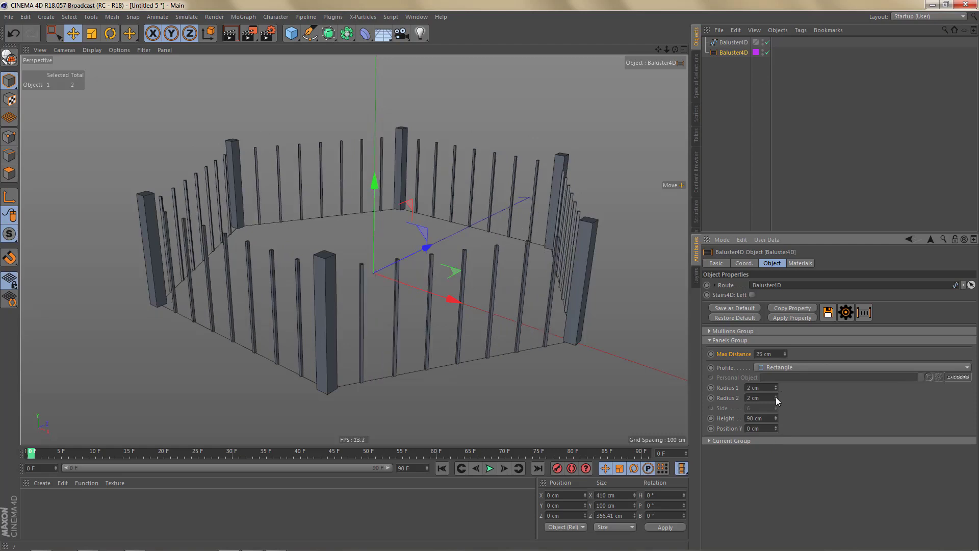
- Try the six-sided post gadget as a personal panel object and set the panel profile back to Rectangle
{"action": "left_click", "coordinate": [785, 369]}
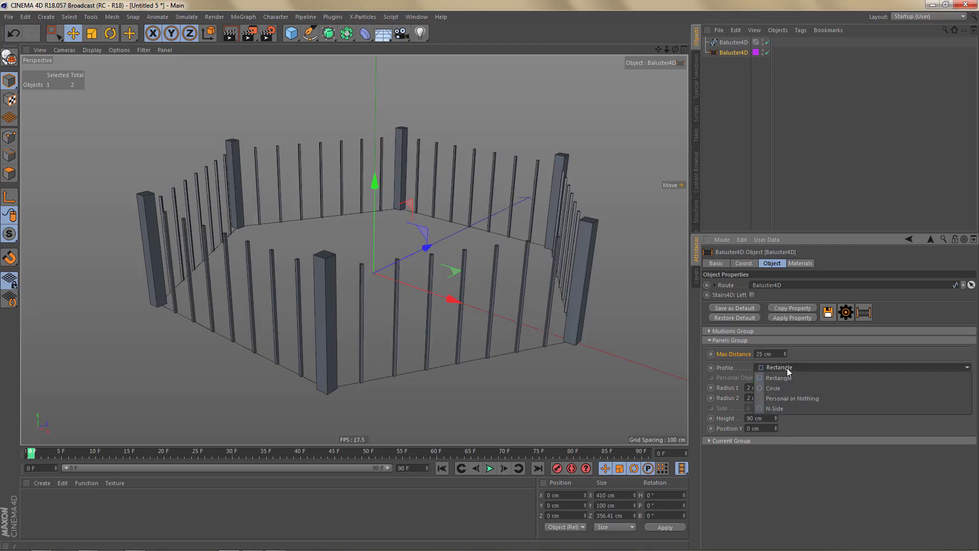
{"action": "left_click", "coordinate": [791, 399]}
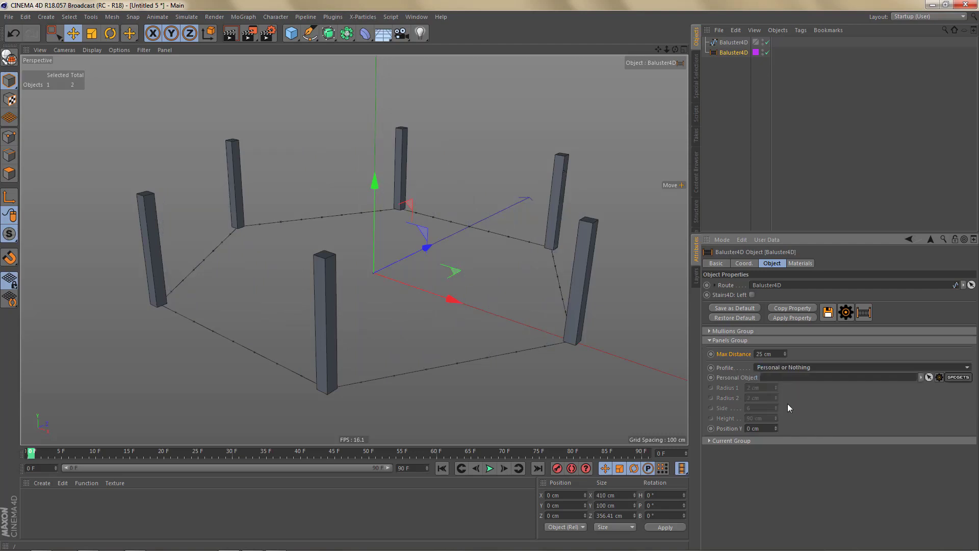
{"action": "left_click", "coordinate": [959, 378]}
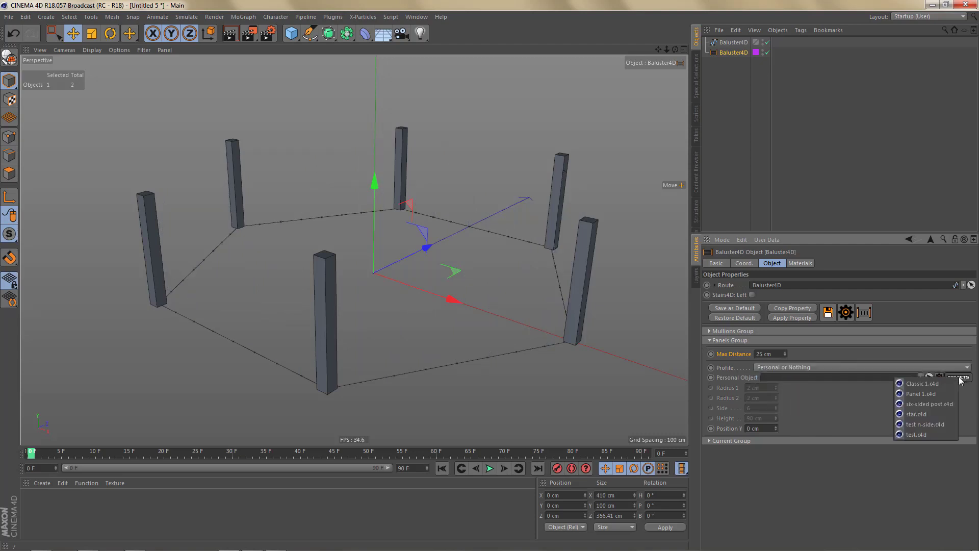
{"action": "left_click", "coordinate": [927, 406]}
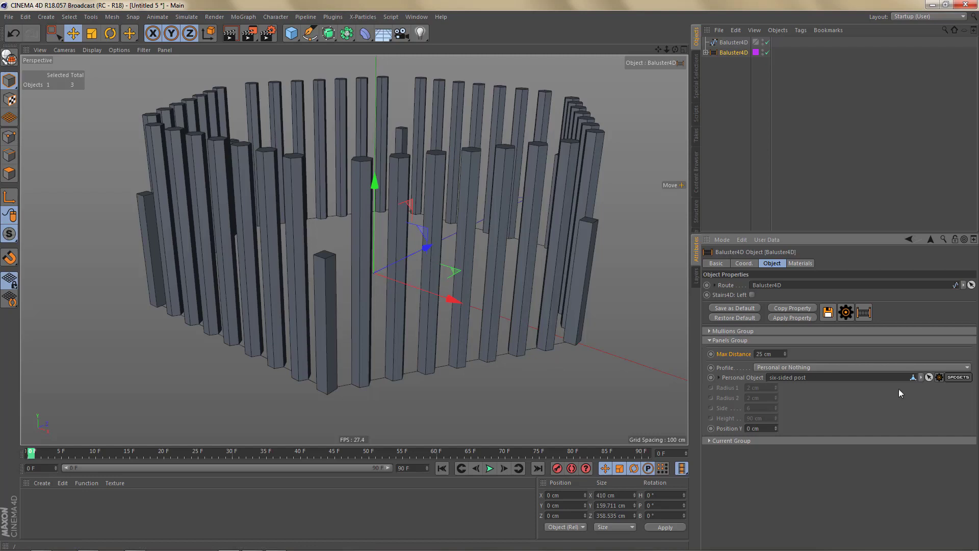
{"action": "left_click", "coordinate": [803, 367]}
{"action": "left_click", "coordinate": [802, 375]}
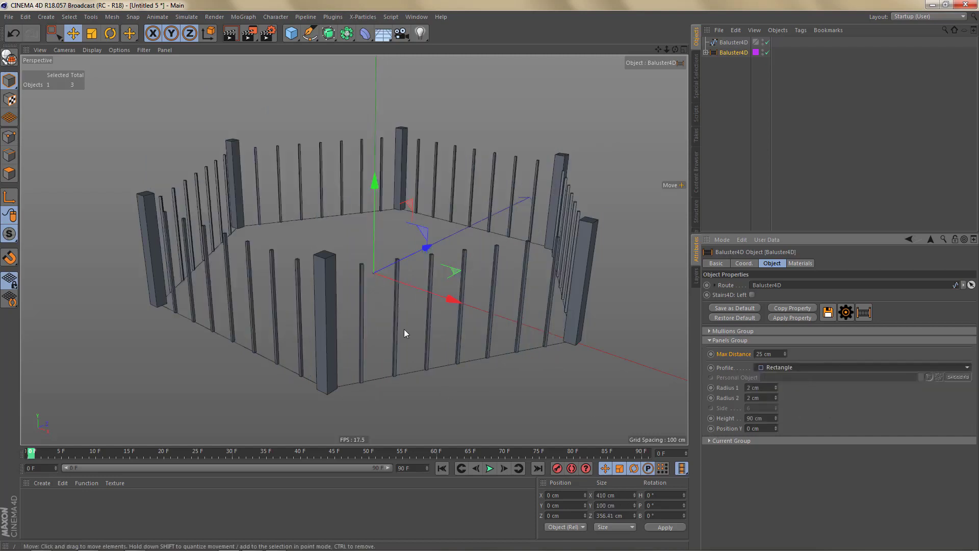
- Disable the Baluster4D railing generator and switch its hexagonal route spline to point editing
{"action": "left_click_drag", "start_coordinate": [400, 314], "coordinate": [408, 312], "text": "alt"}
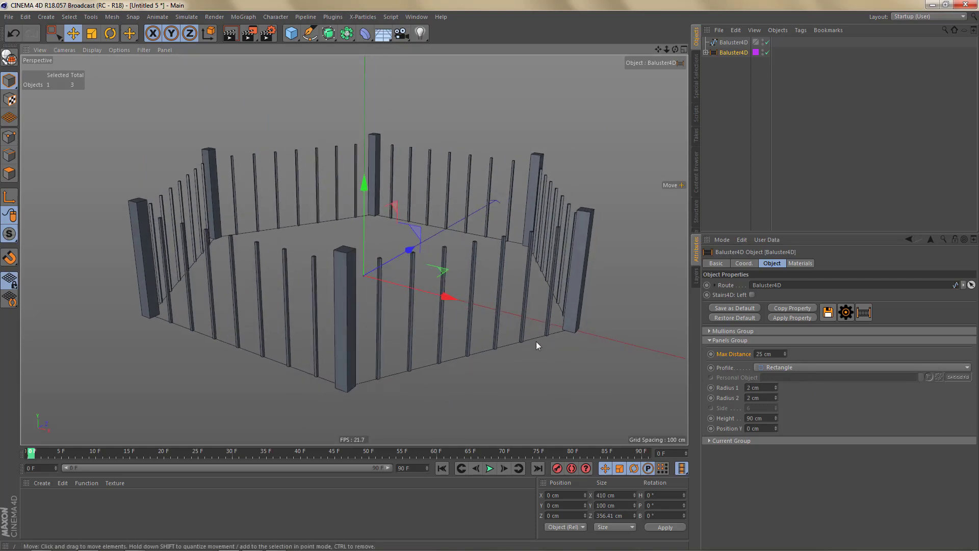
{"action": "left_click", "coordinate": [530, 374]}
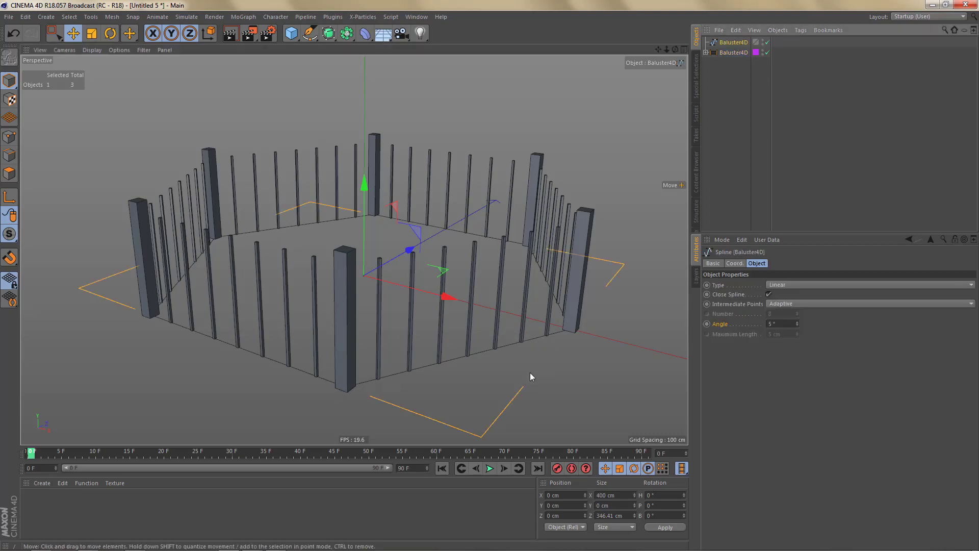
{"action": "left_click", "coordinate": [767, 52]}
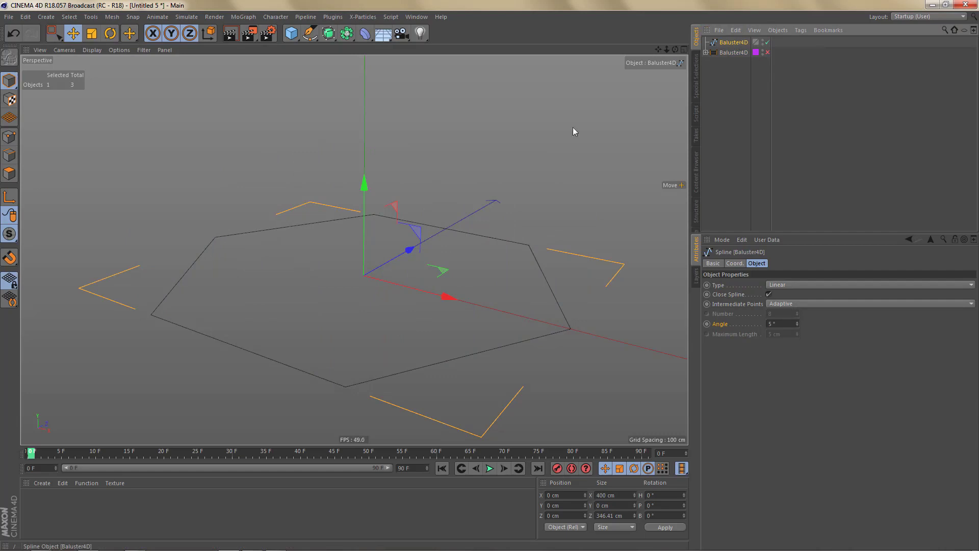
{"action": "key", "text": "Return"}
{"action": "key", "text": "ctrl+a"}
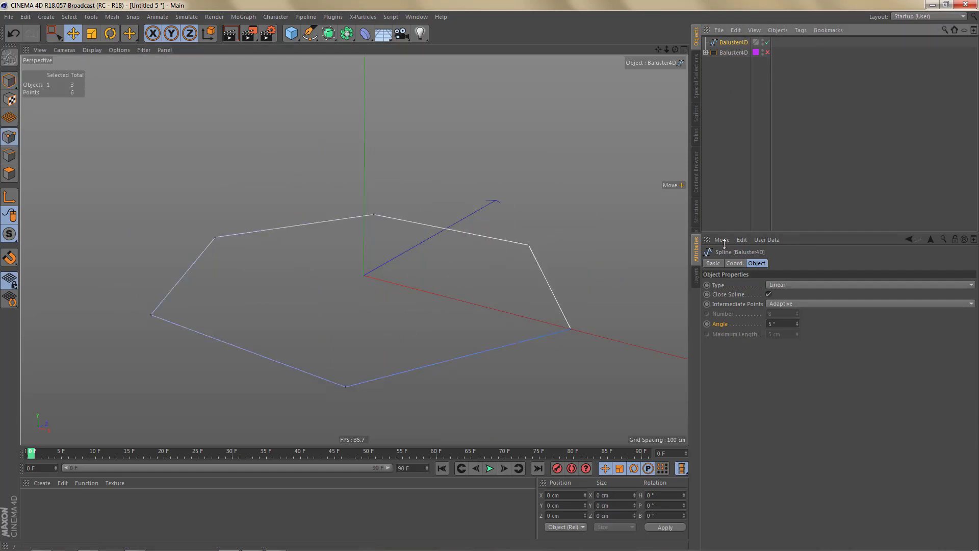
- Examine the Intermediate Points options of the route spline
{"action": "left_click", "coordinate": [731, 304]}
{"action": "left_click", "coordinate": [776, 304]}
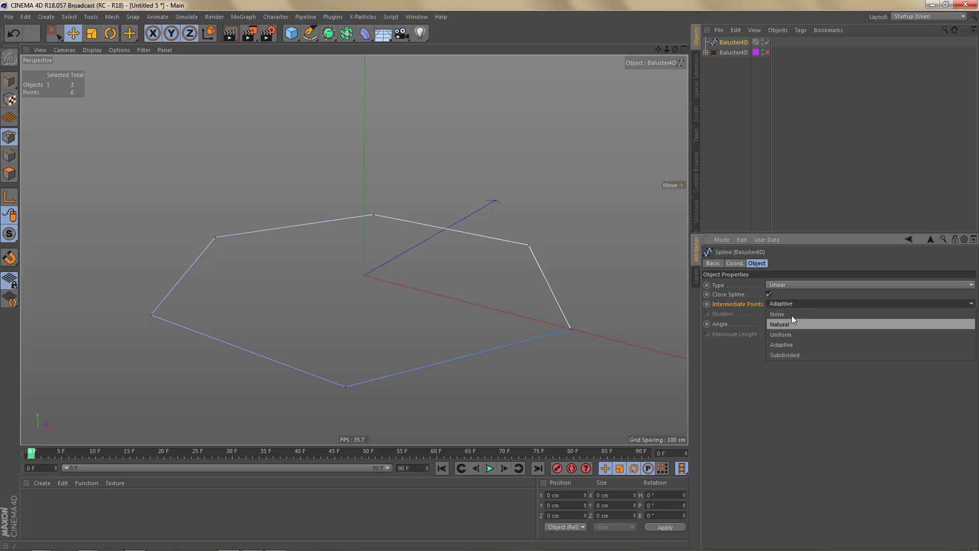
{"action": "left_click", "coordinate": [739, 376]}
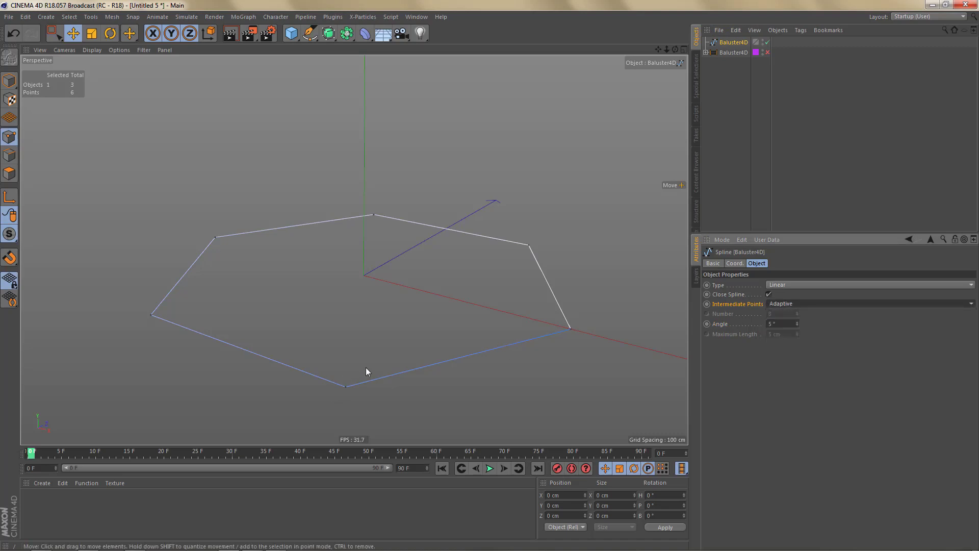
- Subdivide the hexagonal route spline at all its points and re-enable the Baluster4D railing generator
{"action": "key", "text": "ctrl+a"}
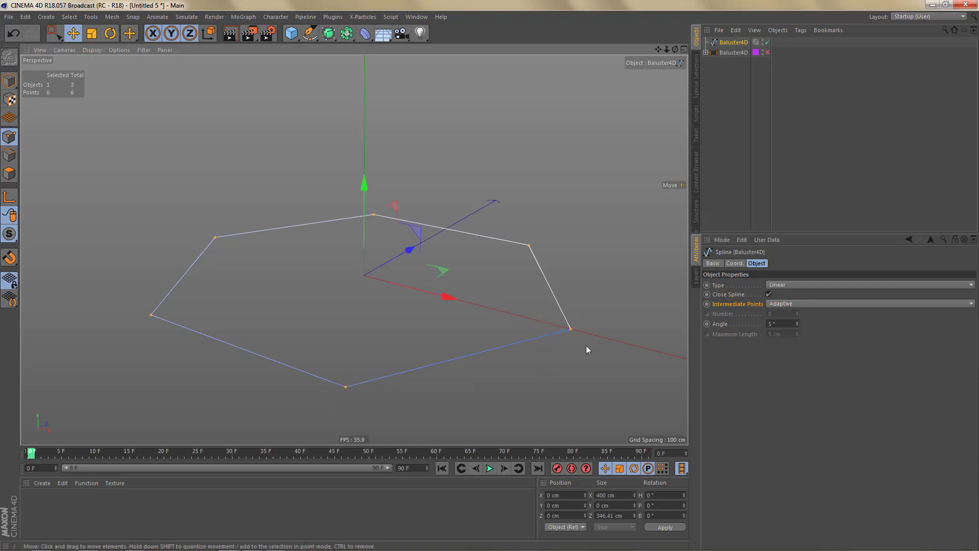
{"action": "right_click", "coordinate": [582, 136]}
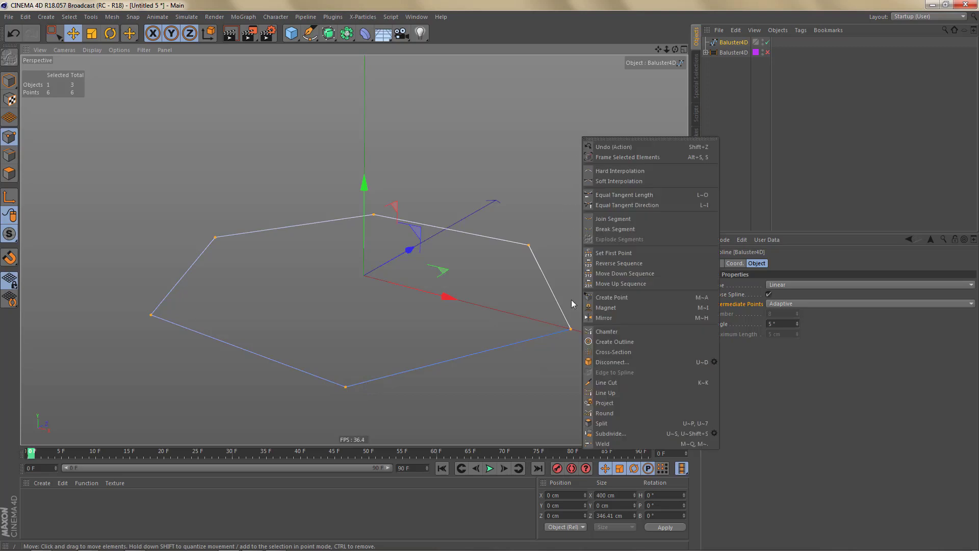
{"action": "left_click", "coordinate": [616, 437]}
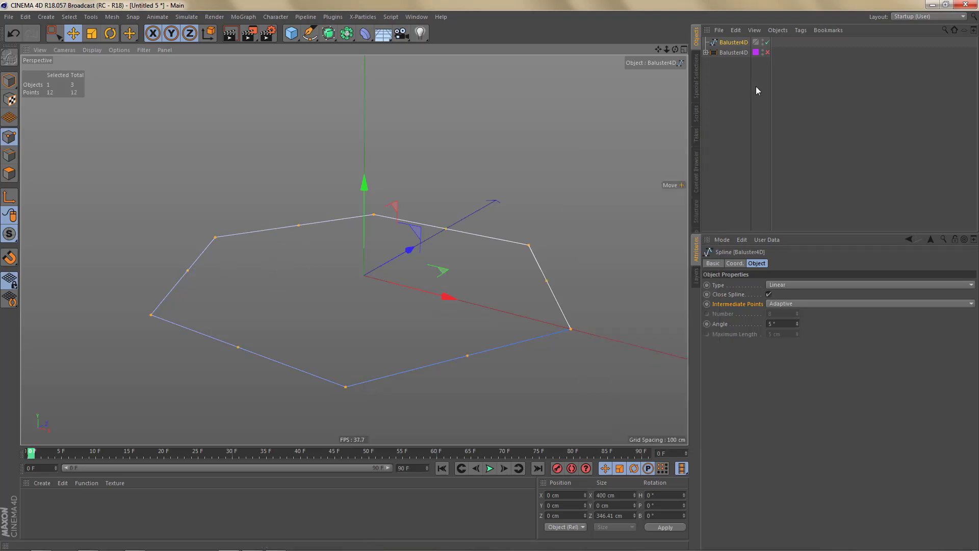
{"action": "left_click", "coordinate": [767, 53]}
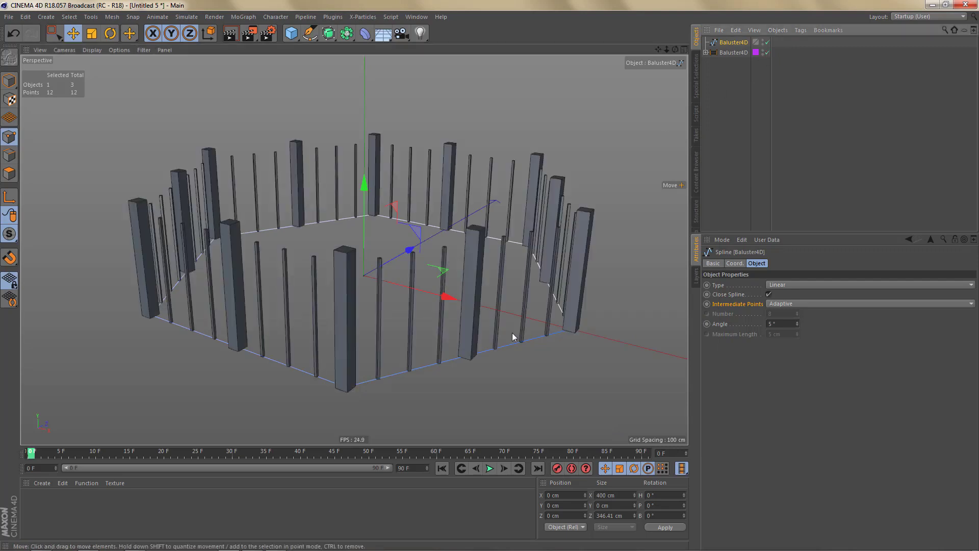
{"action": "left_click_drag", "start_coordinate": [476, 308], "coordinate": [482, 367], "text": "alt"}
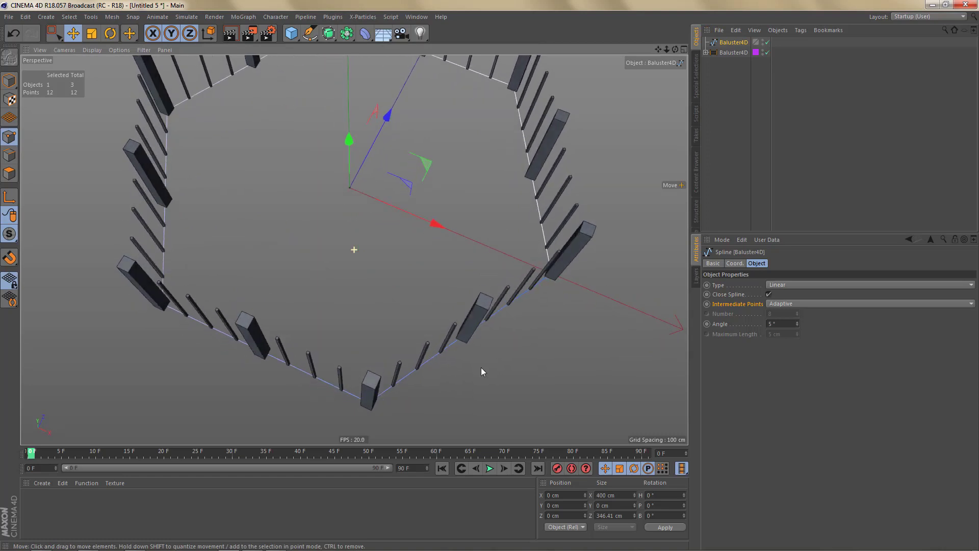
- Enable Mullions Rotation for the Baluster4D railing in its Mullions Group
{"action": "left_click", "coordinate": [729, 55]}
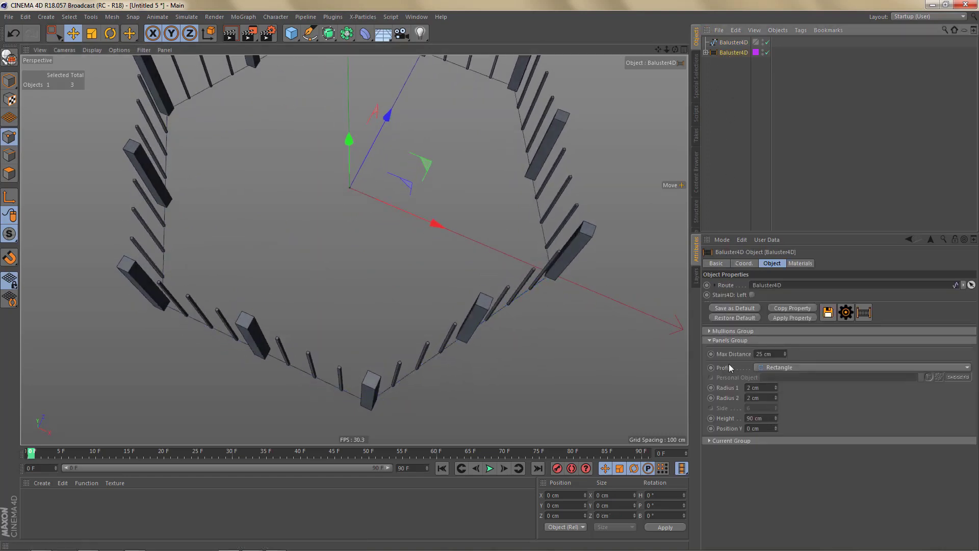
{"action": "left_click", "coordinate": [730, 340]}
{"action": "left_click", "coordinate": [732, 331]}
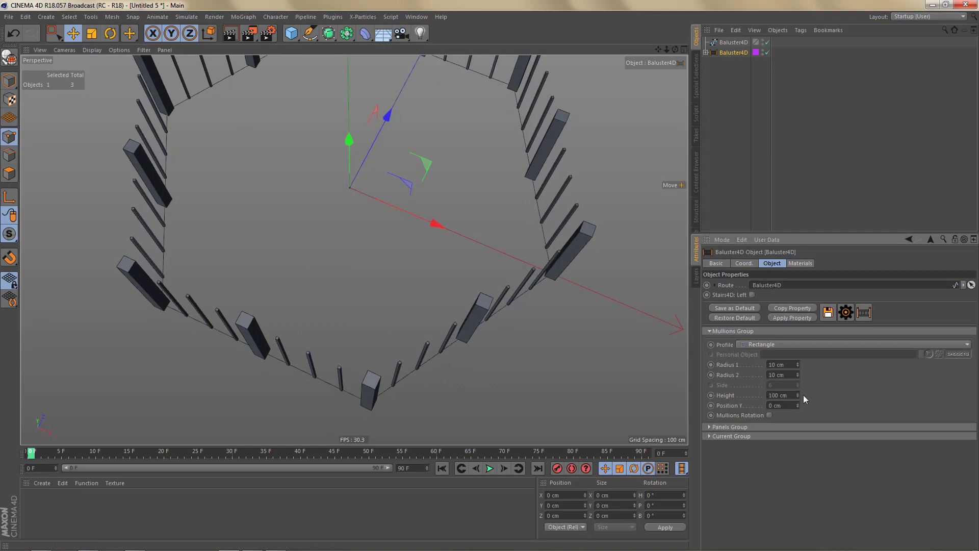
{"action": "left_click", "coordinate": [769, 415]}
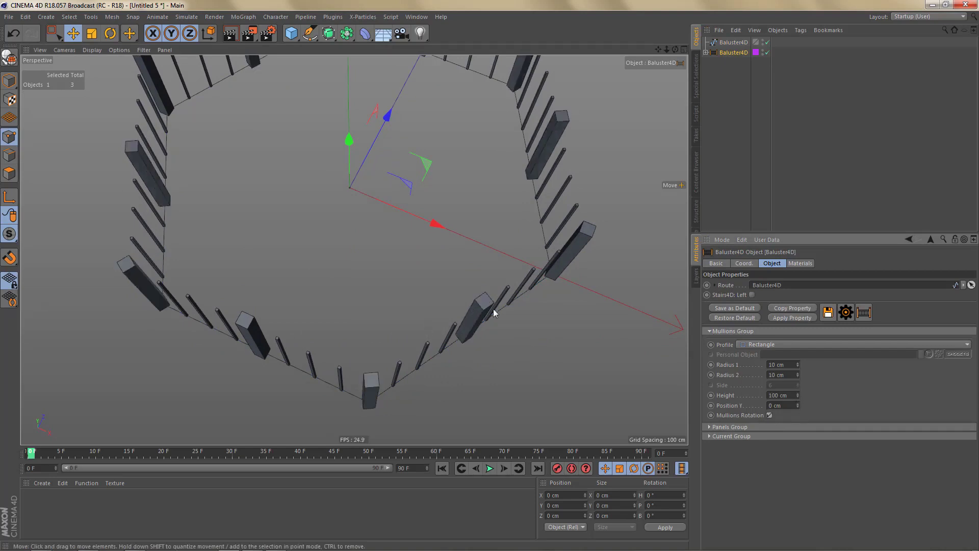
{"action": "left_click_drag", "start_coordinate": [505, 302], "coordinate": [494, 279], "text": "alt"}
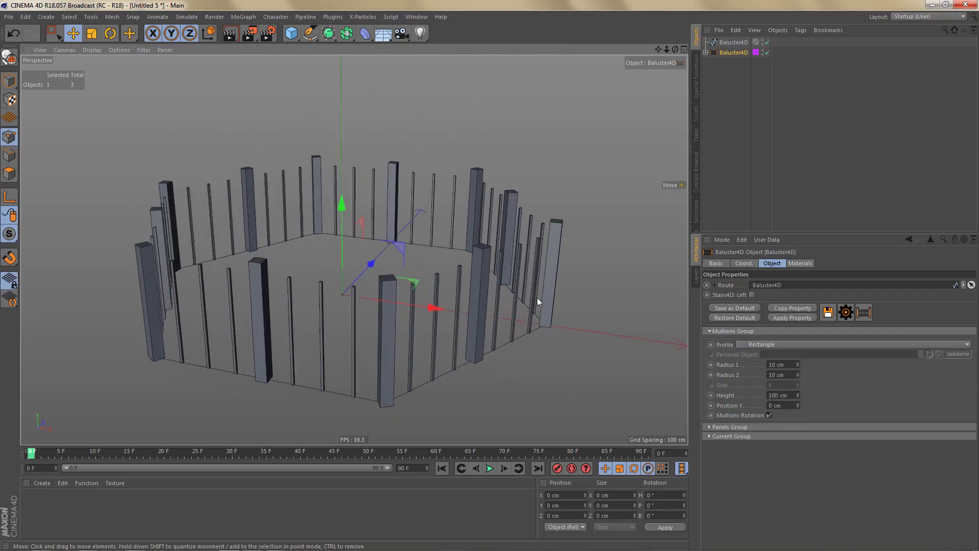
{"action": "middle_click_drag", "start_coordinate": [458, 304], "coordinate": [466, 290], "text": "alt"}
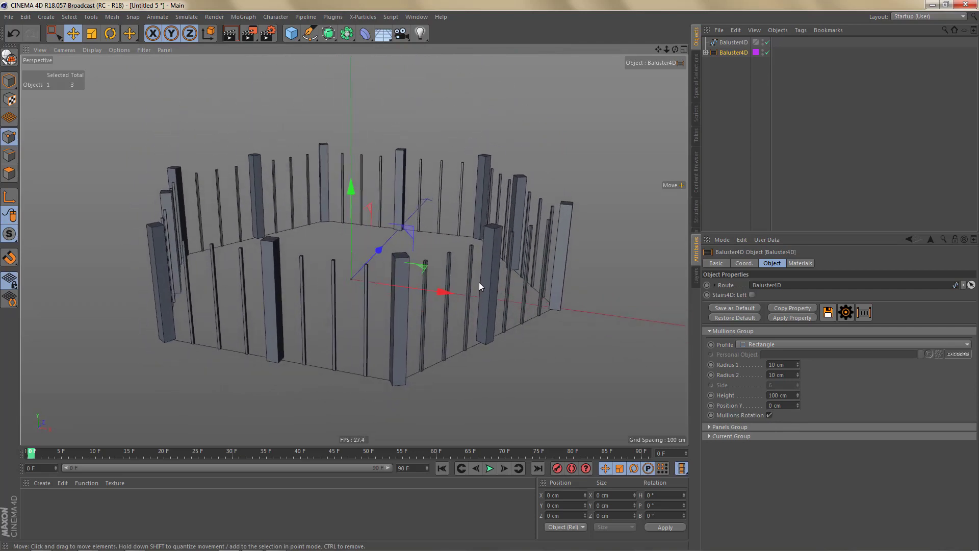
- Subdivide the route spline at the middle point of its front edge and delete that selection to open the railing
{"action": "left_click", "coordinate": [733, 42]}
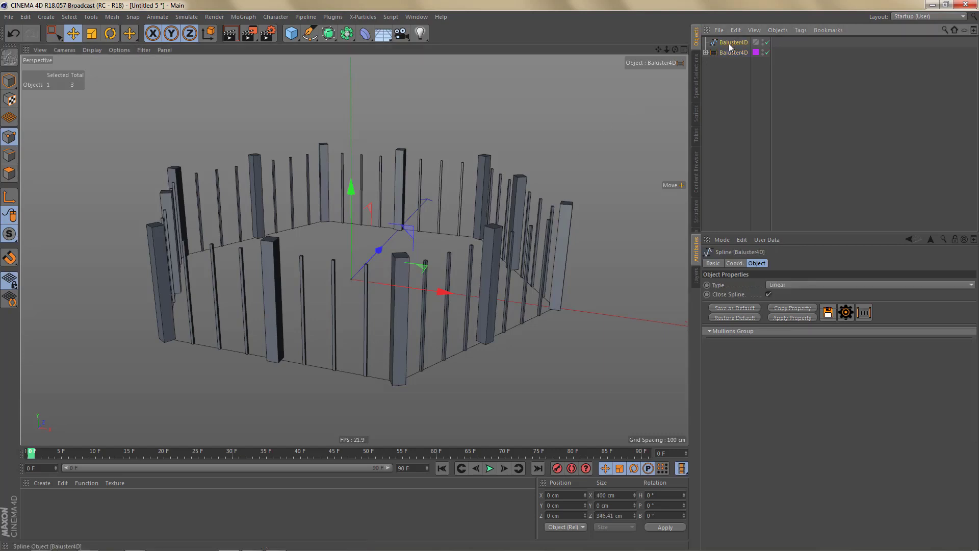
{"action": "key", "text": "0"}
{"action": "left_click_drag", "start_coordinate": [245, 331], "coordinate": [291, 399]}
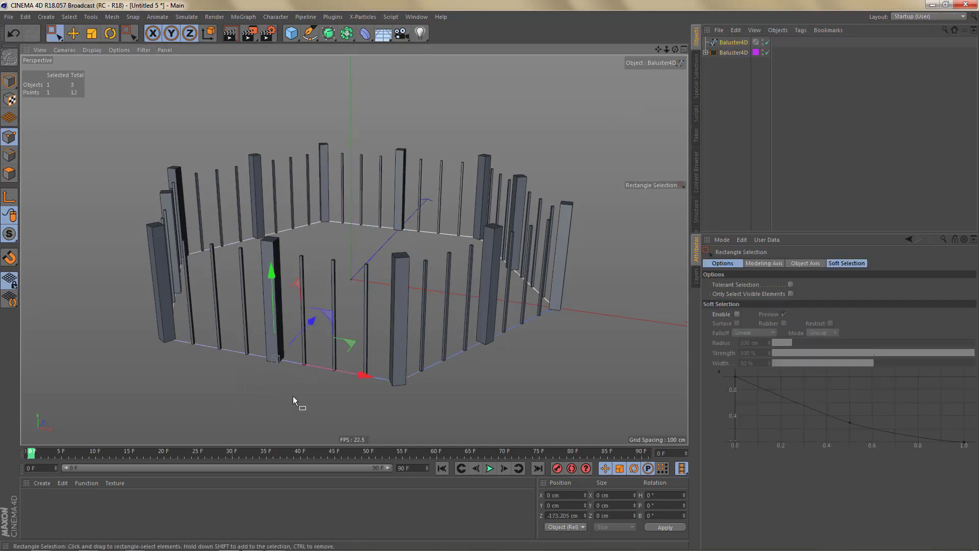
{"action": "right_click", "coordinate": [293, 396]}
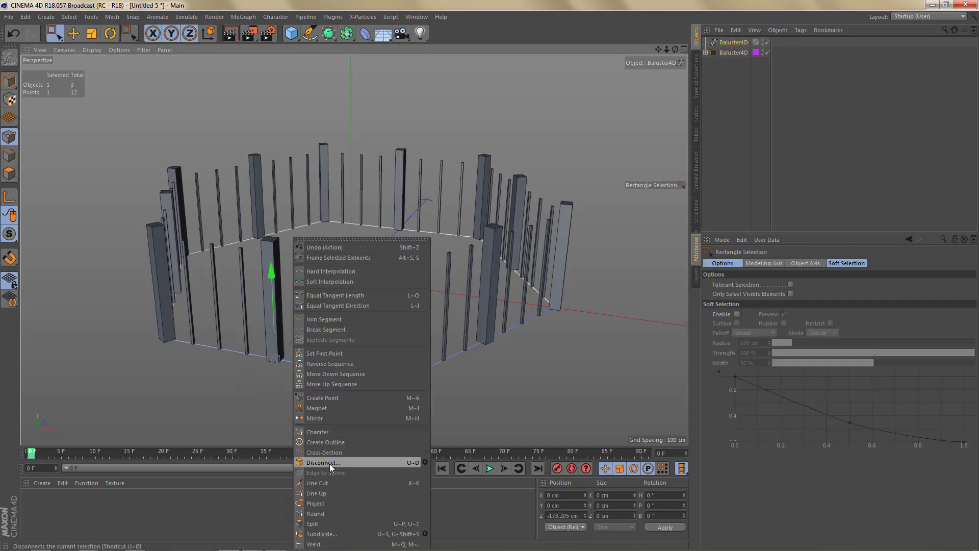
{"action": "left_click", "coordinate": [332, 535]}
{"action": "key", "text": "Delete"}
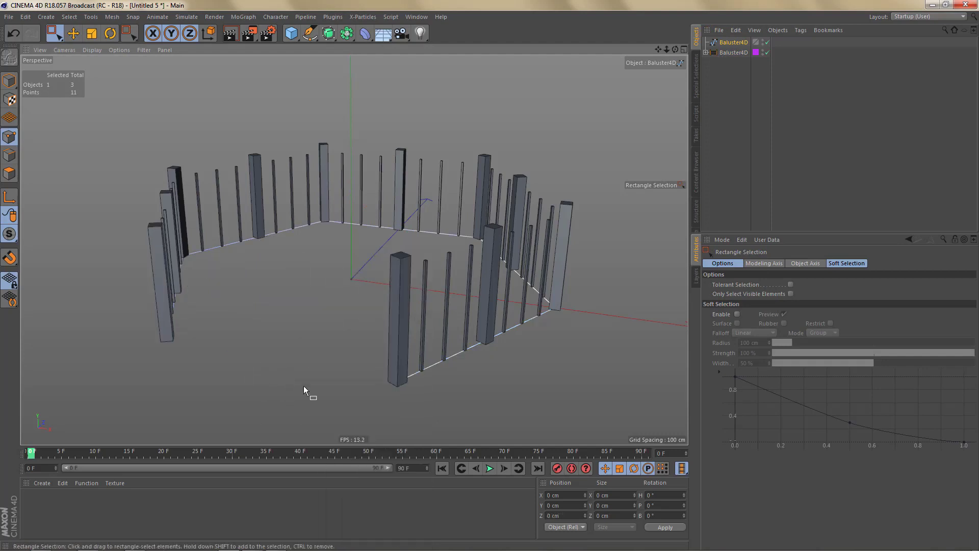
- Move the route spline's front end point about 91 cm along X, bending the last railing section outward
{"action": "left_click_drag", "start_coordinate": [280, 289], "coordinate": [312, 304], "text": "alt"}
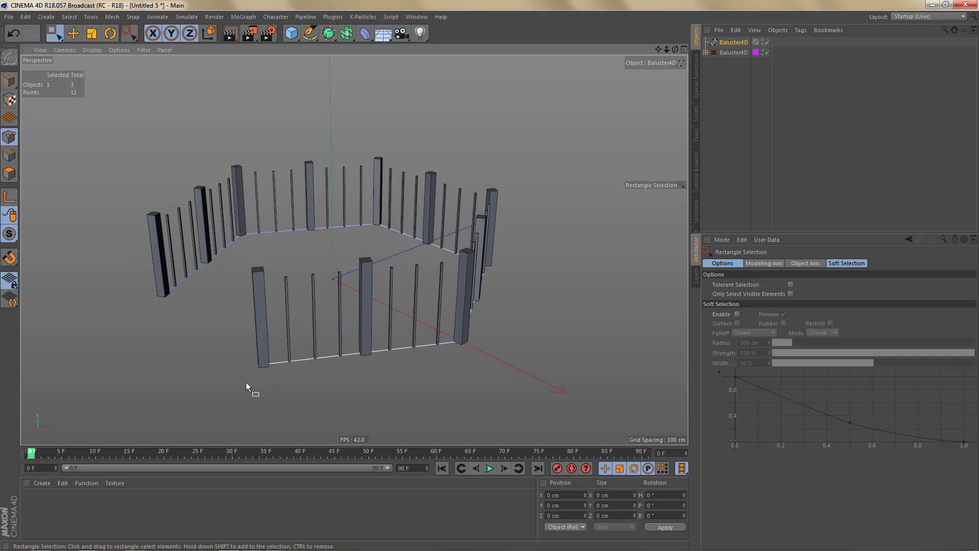
{"action": "left_click_drag", "start_coordinate": [247, 342], "coordinate": [401, 470]}
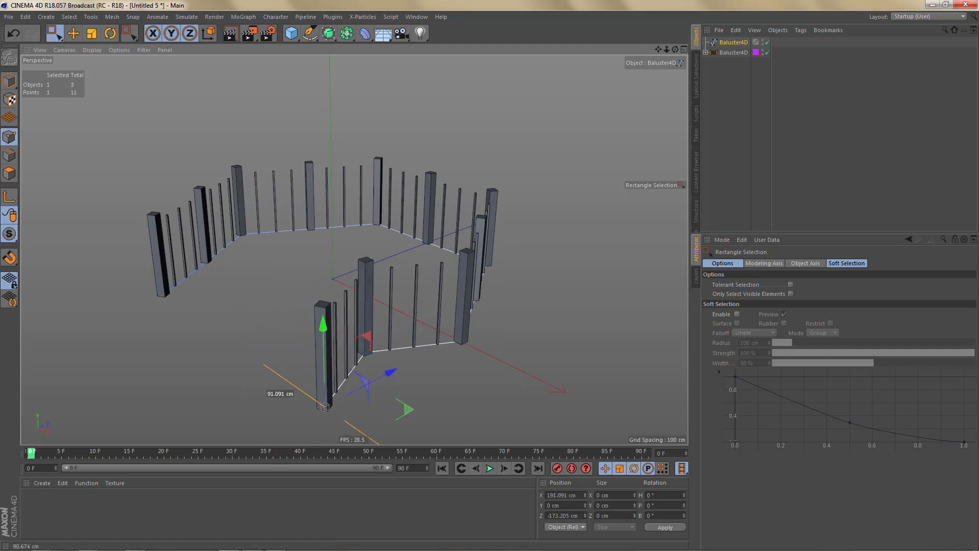
{"action": "left_click_drag", "start_coordinate": [352, 294], "coordinate": [384, 347], "text": "alt"}
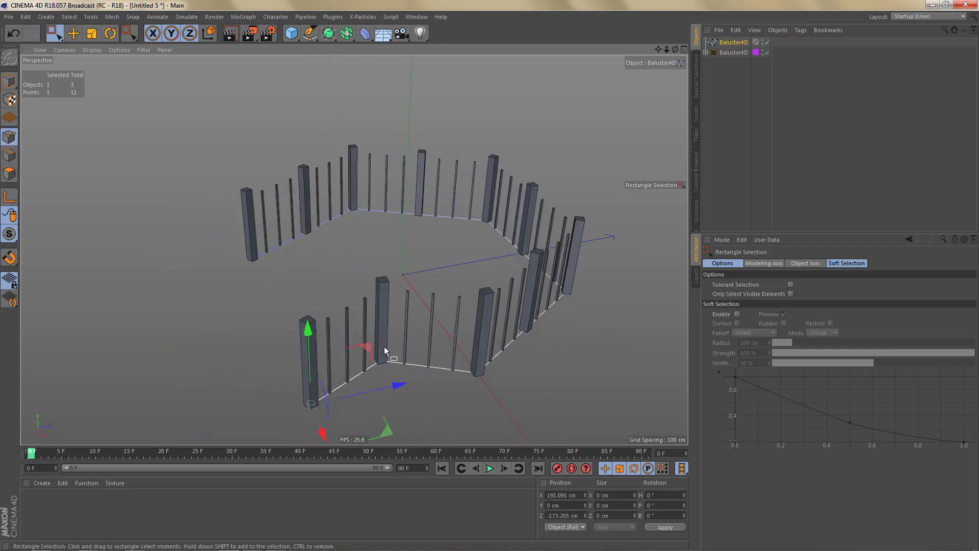
- Undo the point move, the deletion, the mullion rotation and the route spline subdivisions
{"action": "key", "text": "ctrl+z"}
{"action": "key", "text": "ctrl+z"}
{"action": "key", "text": "ctrl+z"}
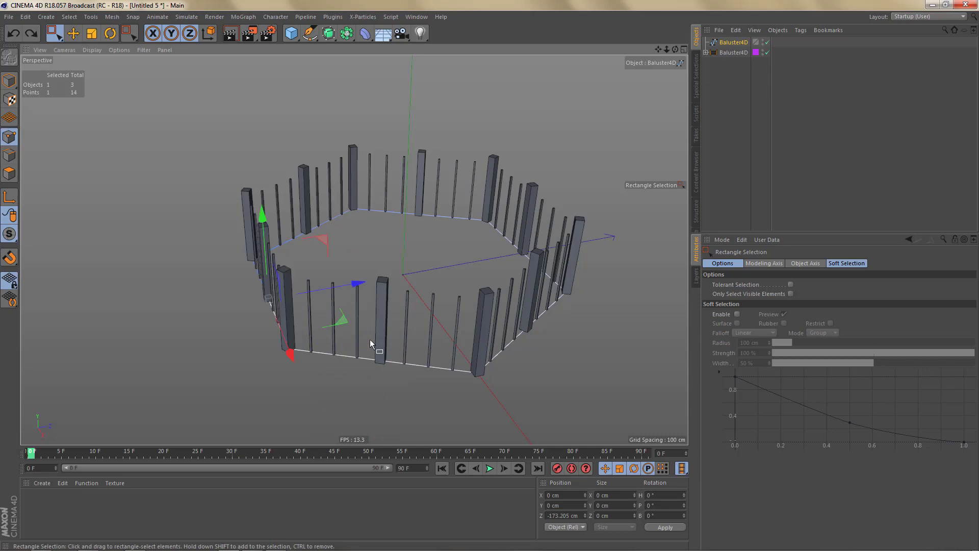
{"action": "key", "text": "ctrl+z"}
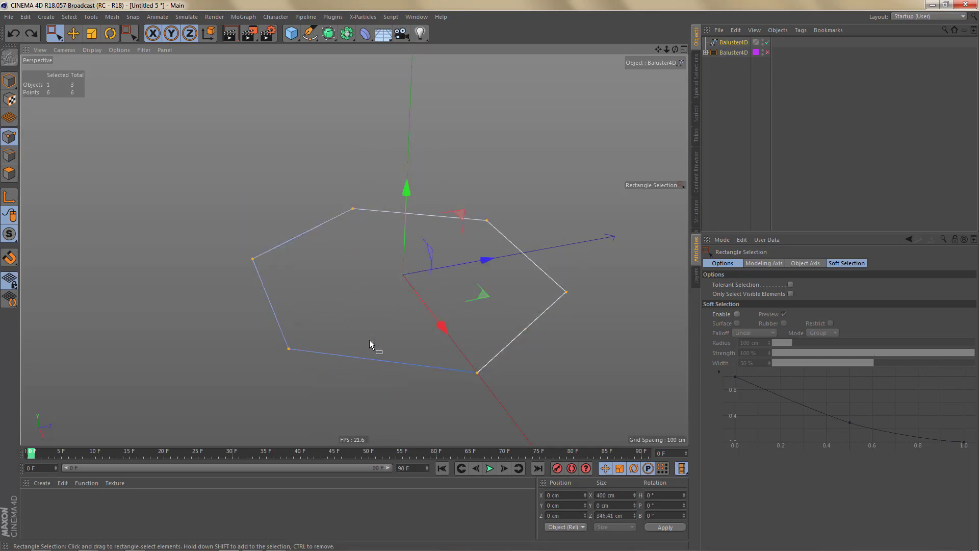
- Deselect the route spline's points and re-enable the Baluster4D railing generator
{"action": "left_click", "coordinate": [366, 340]}
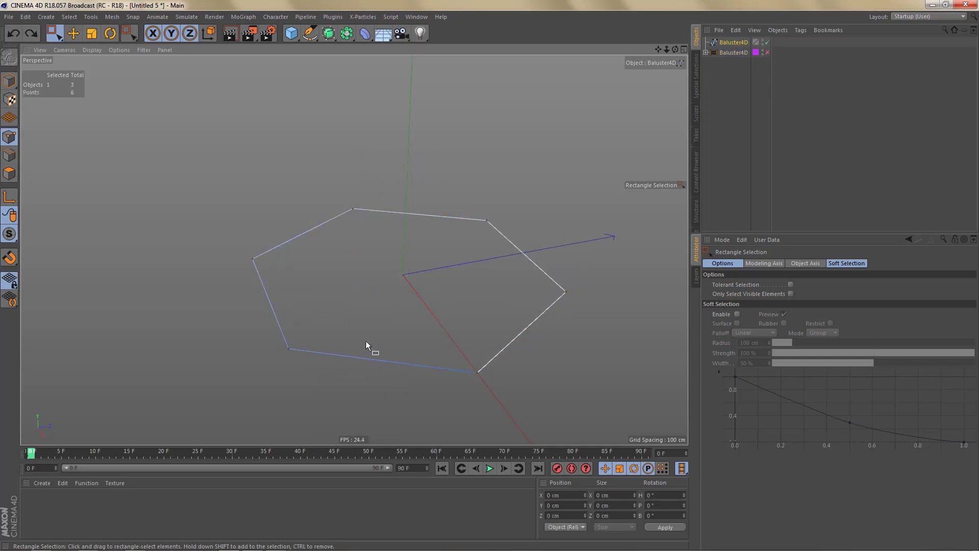
{"action": "left_click", "coordinate": [768, 52]}
{"action": "left_click_drag", "start_coordinate": [427, 310], "coordinate": [400, 301], "text": "alt"}
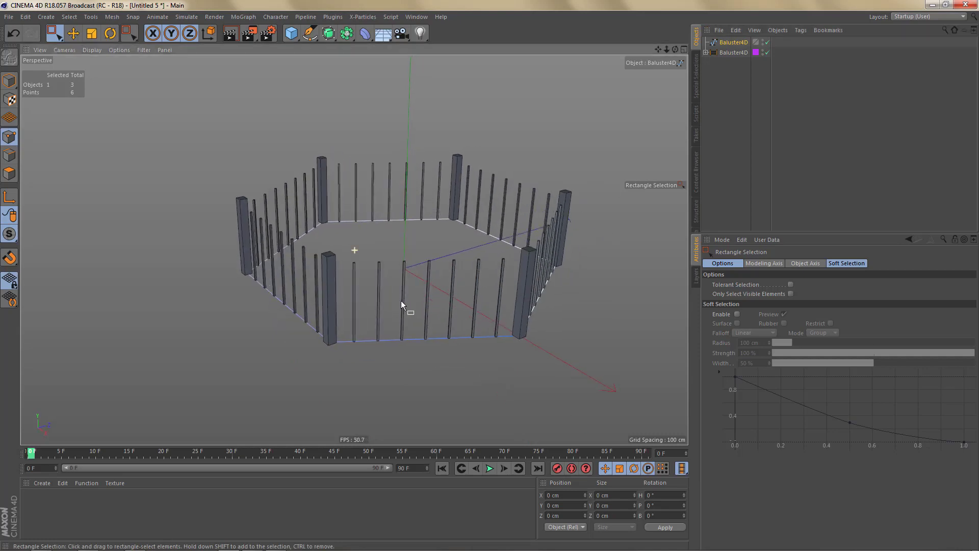
{"action": "right_click_drag", "start_coordinate": [401, 301], "coordinate": [448, 292], "text": "alt"}
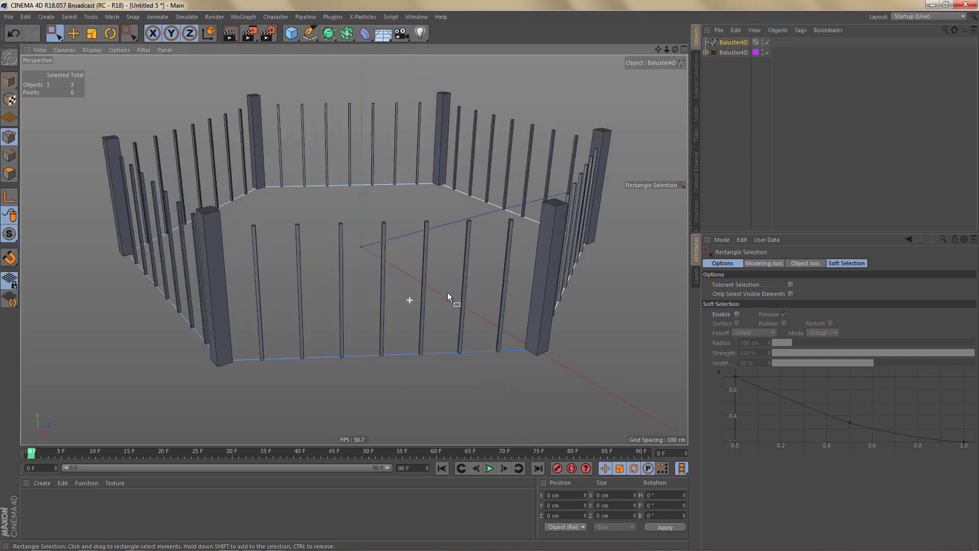
- Look over the Current 1 to Current 8 entries in the railing's Current Group
{"action": "left_click", "coordinate": [739, 53]}
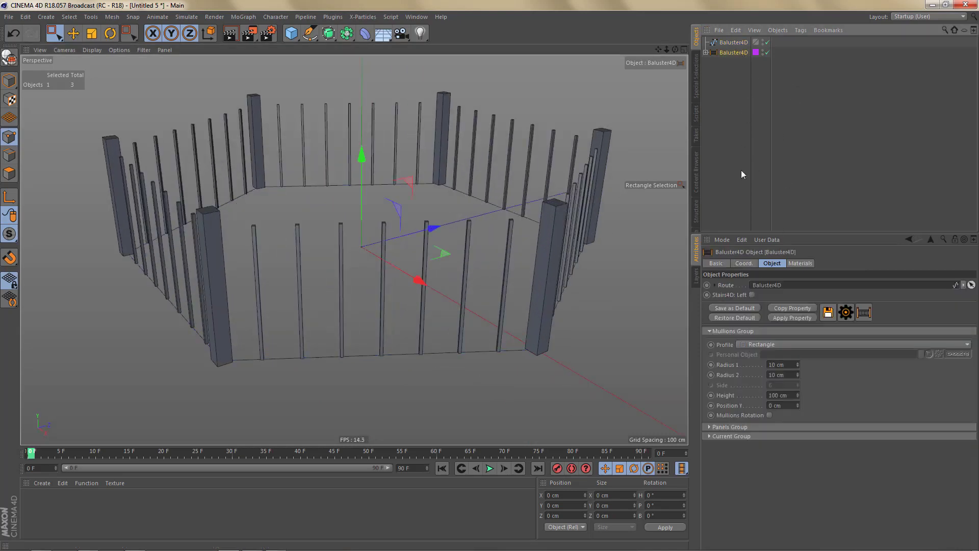
{"action": "left_click", "coordinate": [709, 331]}
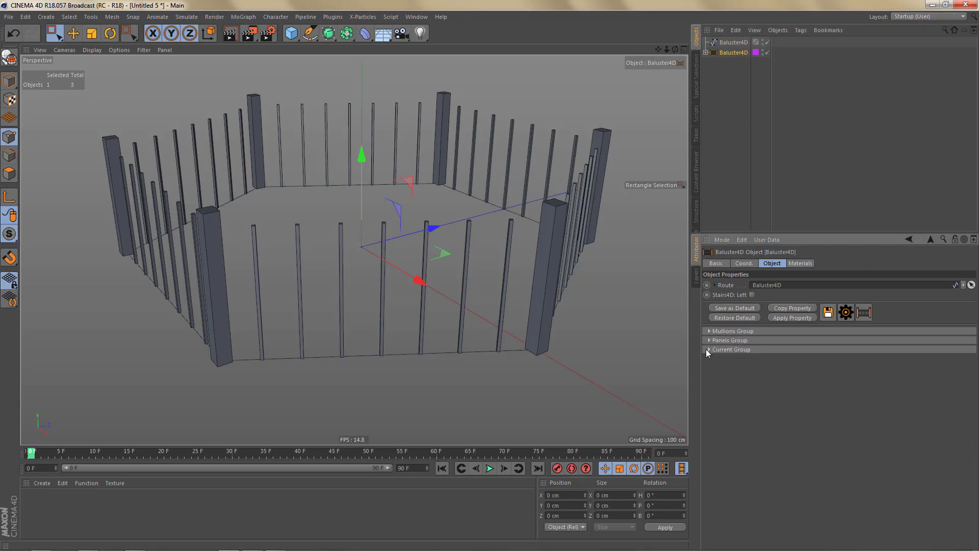
{"action": "left_click", "coordinate": [708, 350]}
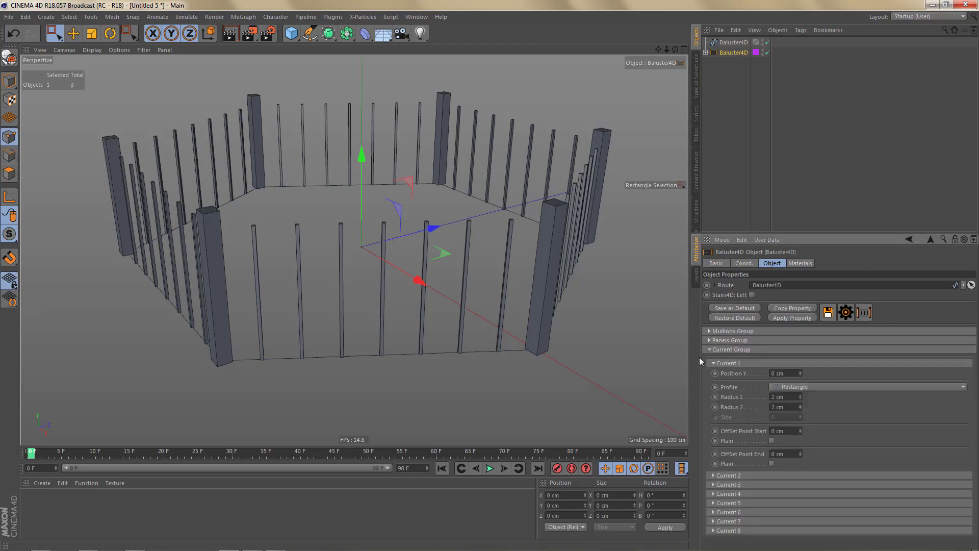
{"action": "left_click", "coordinate": [714, 362]}
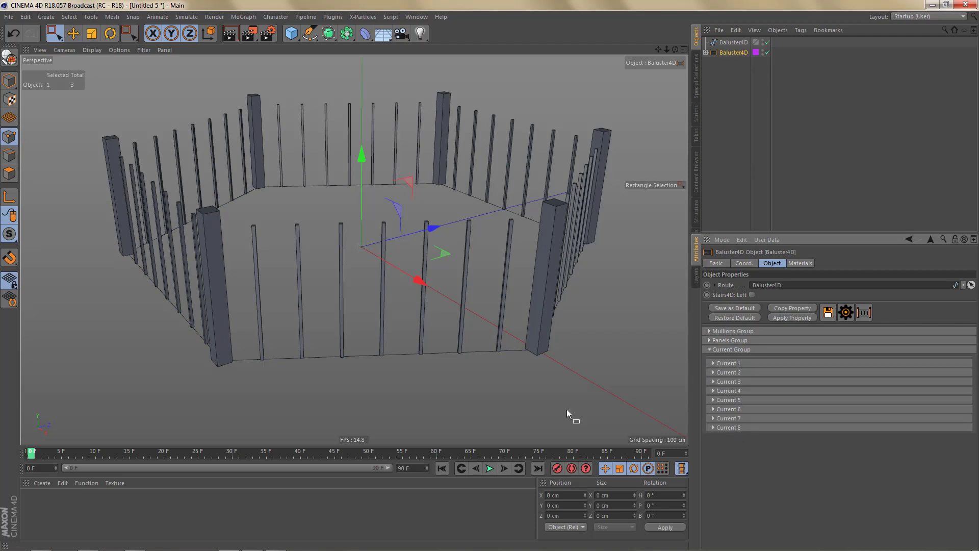
{"action": "mouse_move", "coordinate": [513, 317]}
{"action": "left_mouse_down", "text": "alt"}
{"action": "mouse_move", "coordinate": [524, 299]}
{"action": "mouse_move", "coordinate": [475, 323]}
{"action": "mouse_move", "coordinate": [433, 311]}
{"action": "left_mouse_up", "text": "alt"}
- Raise the Current 1 rail by setting its Position Y to 20 cm
{"action": "left_click", "coordinate": [713, 363]}
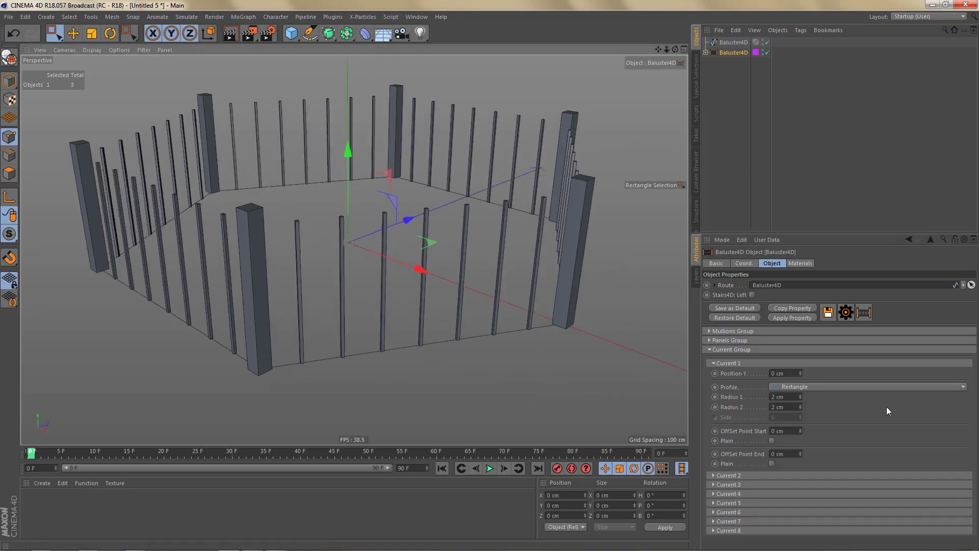
{"action": "left_click", "coordinate": [736, 375]}
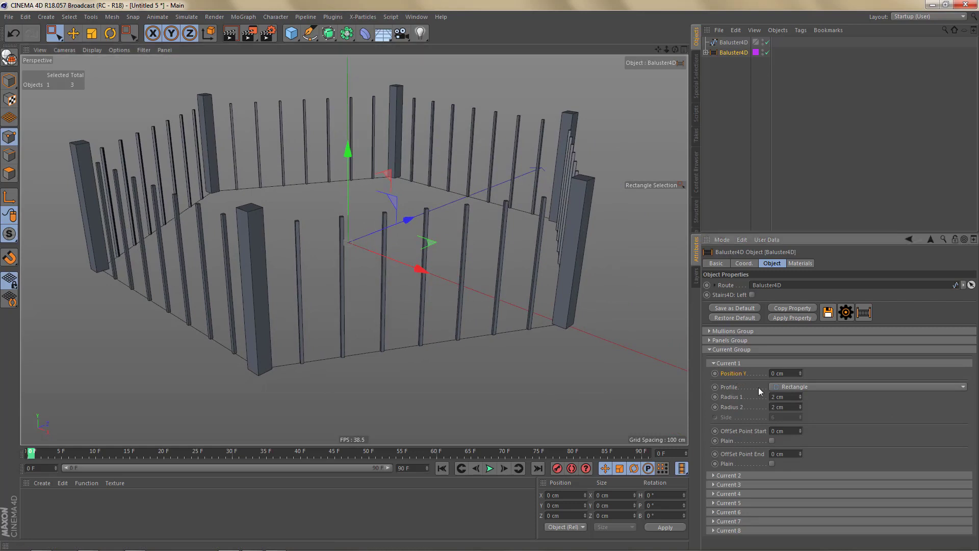
{"action": "left_click", "coordinate": [800, 372]}
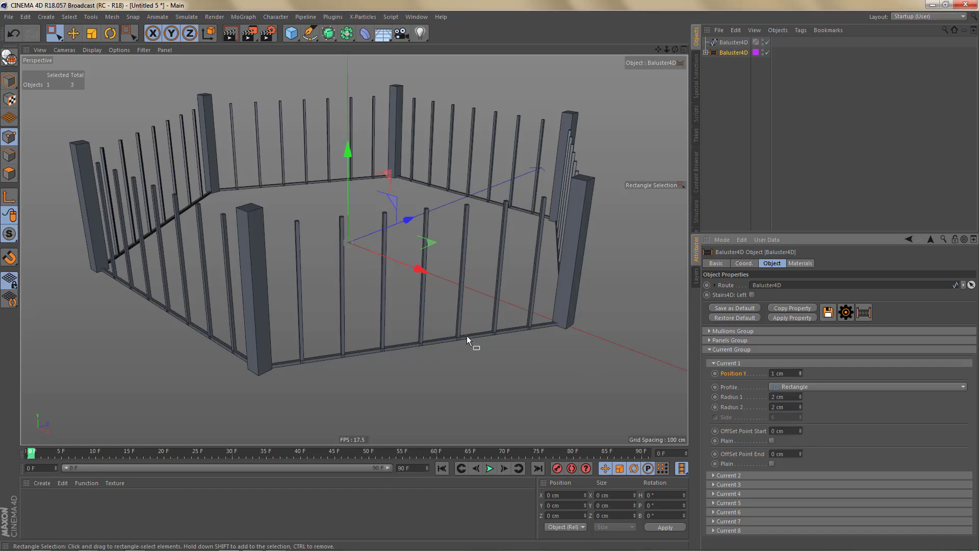
{"action": "scroll", "coordinate": [479, 338], "scroll_direction": "up", "scroll_amount": 6}
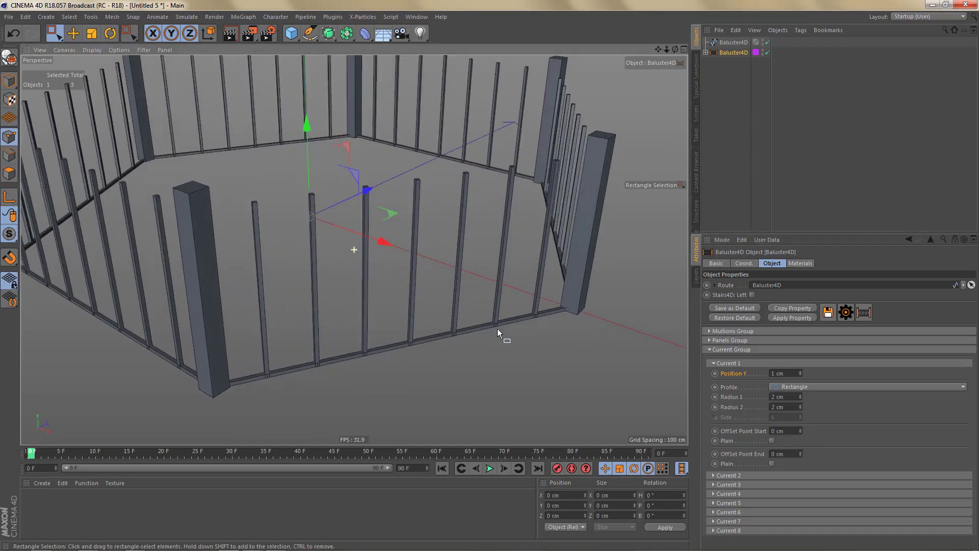
{"action": "scroll", "coordinate": [510, 324], "scroll_direction": "up", "scroll_amount": 4}
{"action": "left_click", "coordinate": [800, 372]}
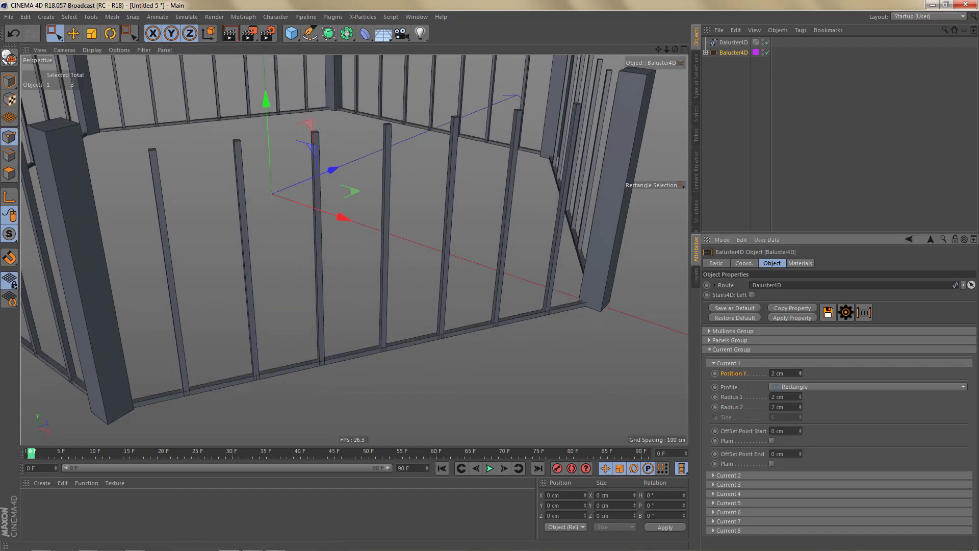
{"action": "left_click_drag", "start_coordinate": [800, 373], "coordinate": [794, 414]}
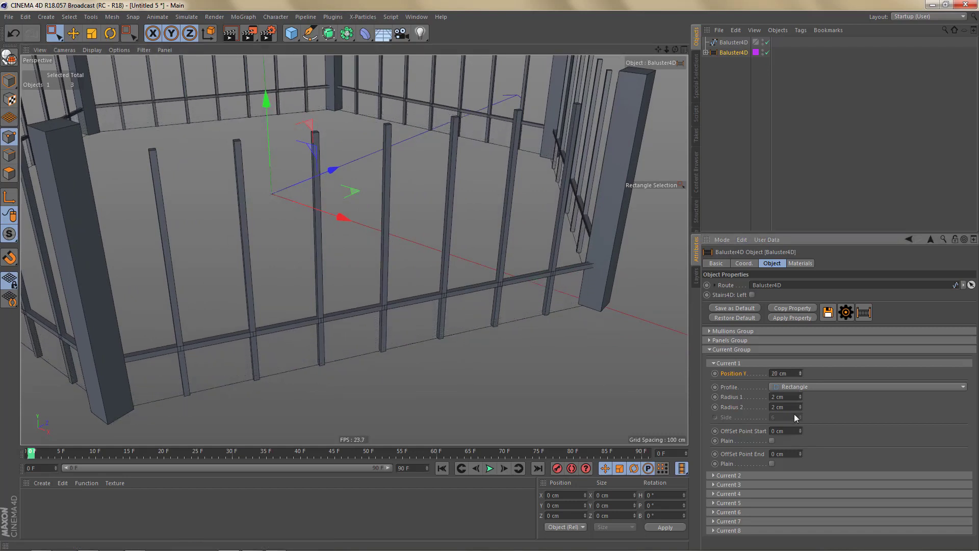
- Review the profile options for Current 1, keep Rectangle, and select the Baluster4D route spline
{"action": "left_click", "coordinate": [794, 387]}
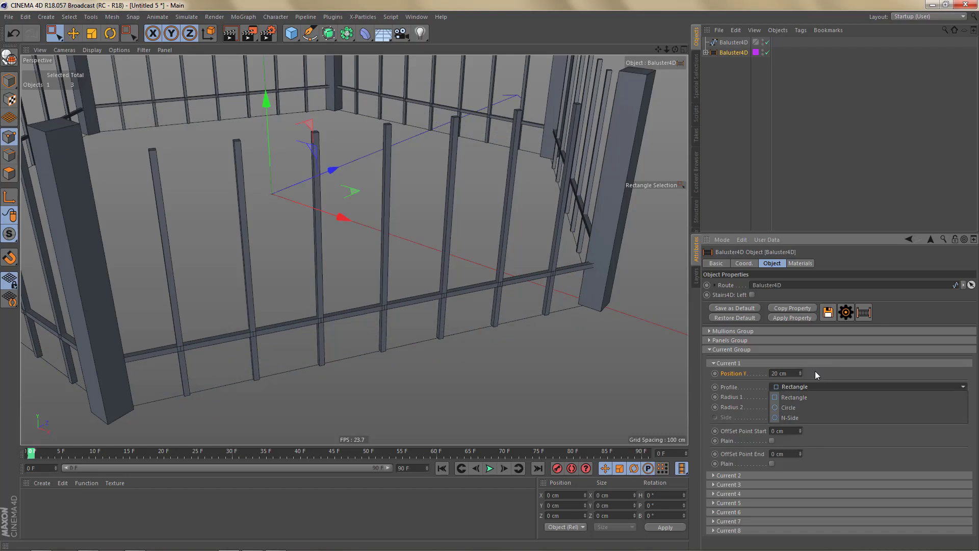
{"action": "left_click", "coordinate": [784, 390]}
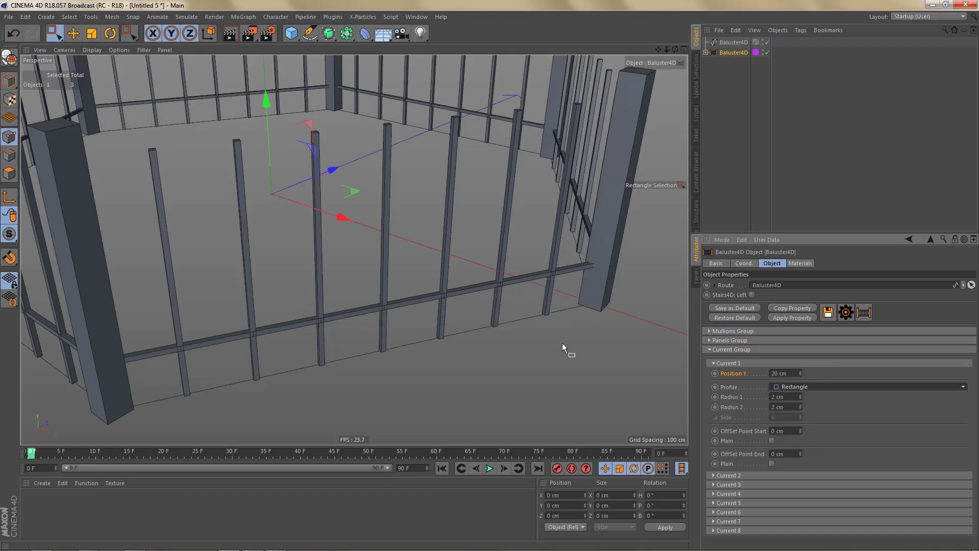
{"action": "left_click", "coordinate": [734, 42]}
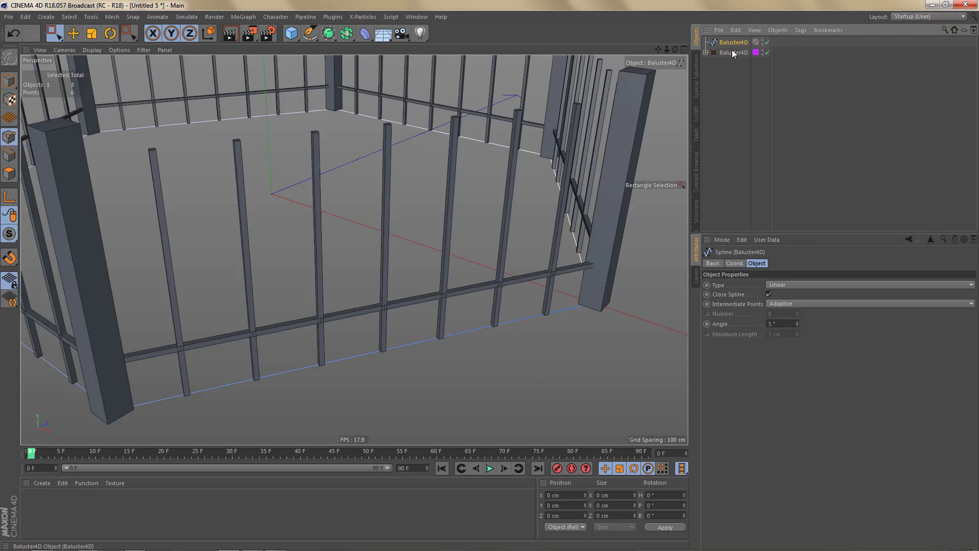
- Thicken the railing's Current 1 rail by setting Radius 1 to 18 cm and Radius 2 to 8 cm
{"action": "left_click", "coordinate": [733, 53]}
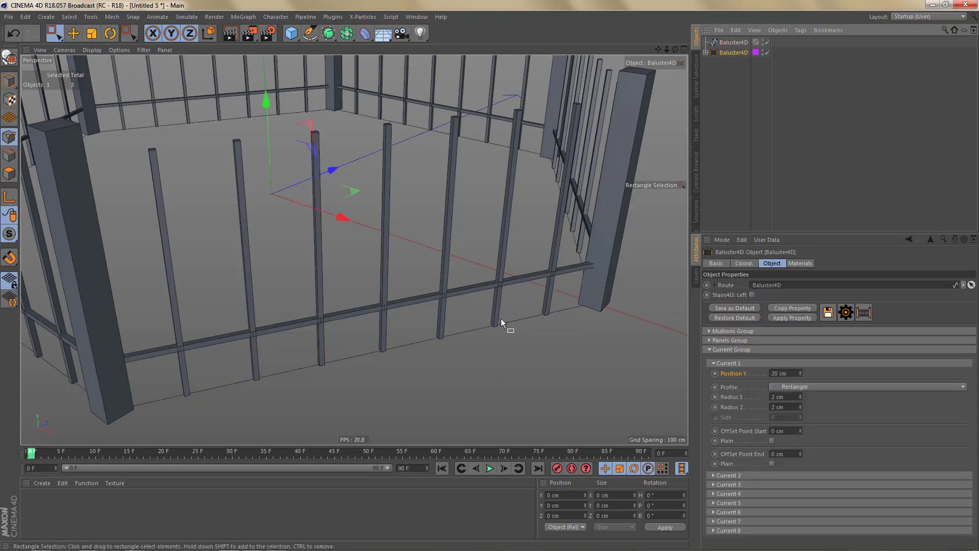
{"action": "scroll", "coordinate": [503, 312], "scroll_direction": "down", "scroll_amount": 6}
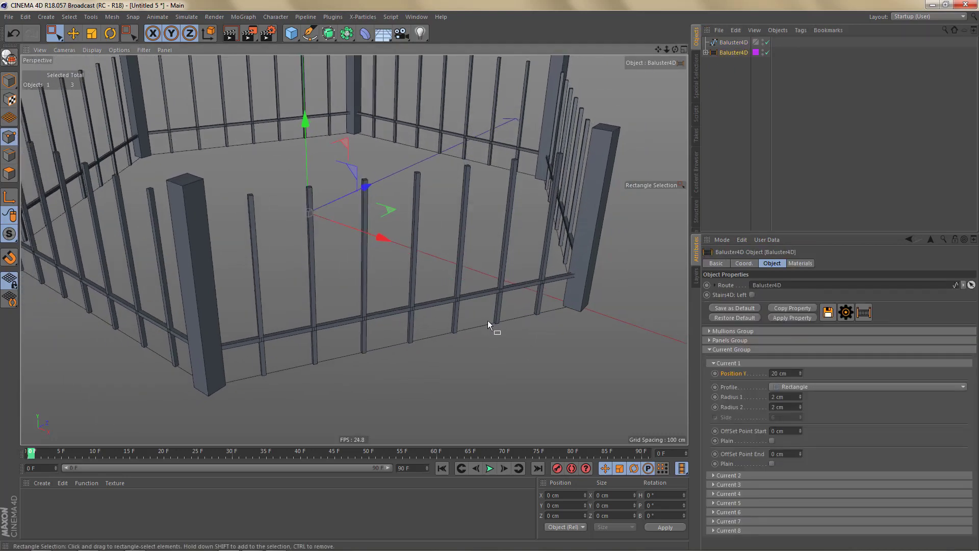
{"action": "scroll", "coordinate": [464, 328], "scroll_direction": "down", "scroll_amount": 2}
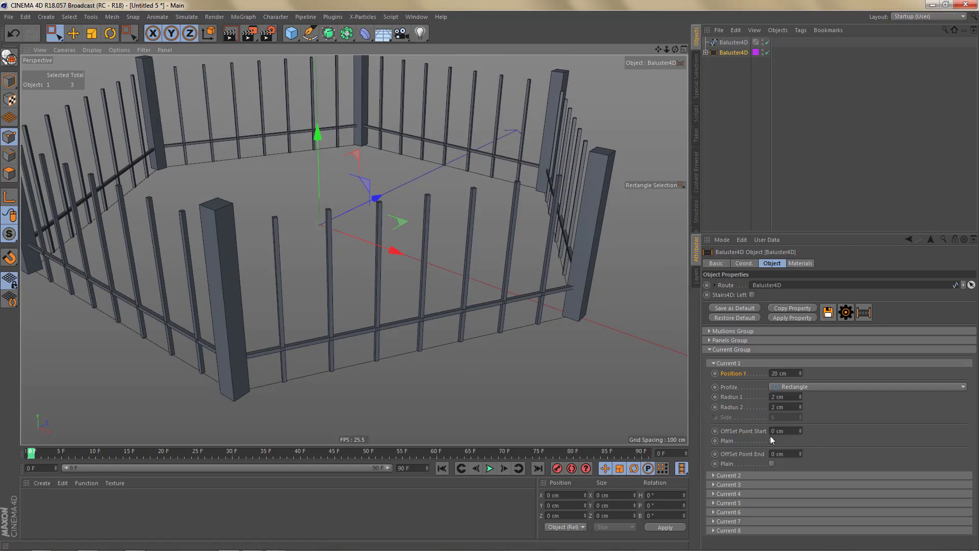
{"action": "mouse_move", "coordinate": [800, 397]}
{"action": "left_mouse_down"}
{"action": "mouse_move", "coordinate": [806, 390]}
{"action": "mouse_move", "coordinate": [802, 402]}
{"action": "left_mouse_up"}
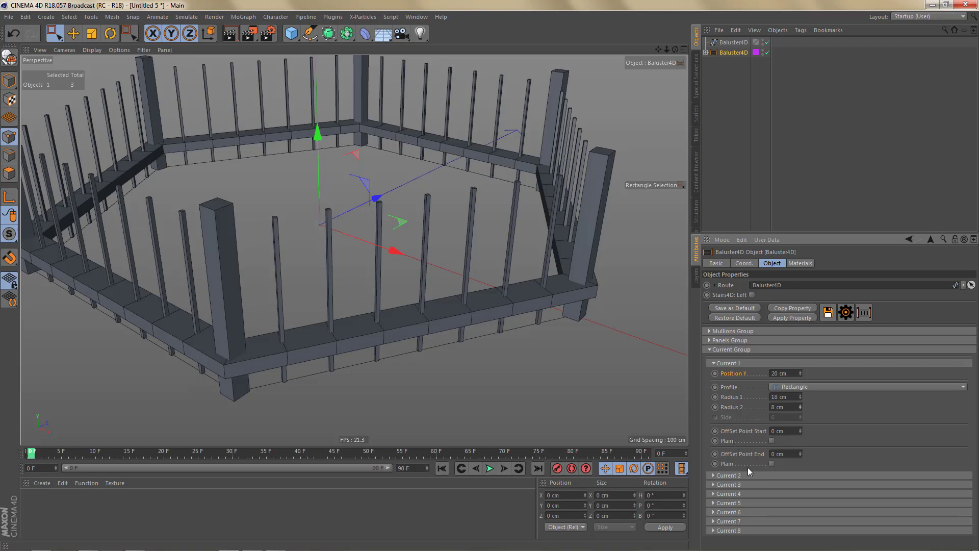
- Duplicate the hexagonal route spline and disable the original spline and its railing generator
{"action": "scroll", "coordinate": [504, 330], "scroll_direction": "down", "scroll_amount": 5}
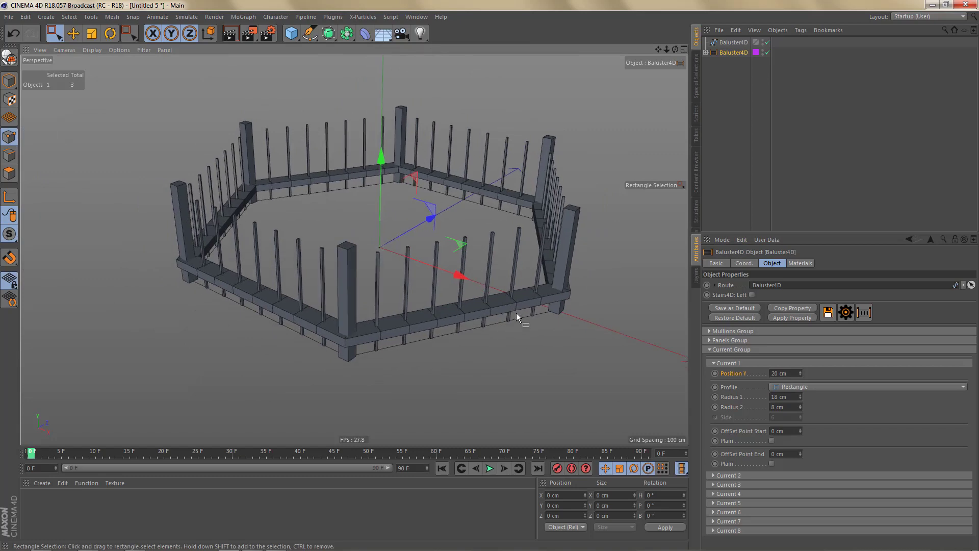
{"action": "scroll", "coordinate": [517, 314], "scroll_direction": "down", "scroll_amount": 4}
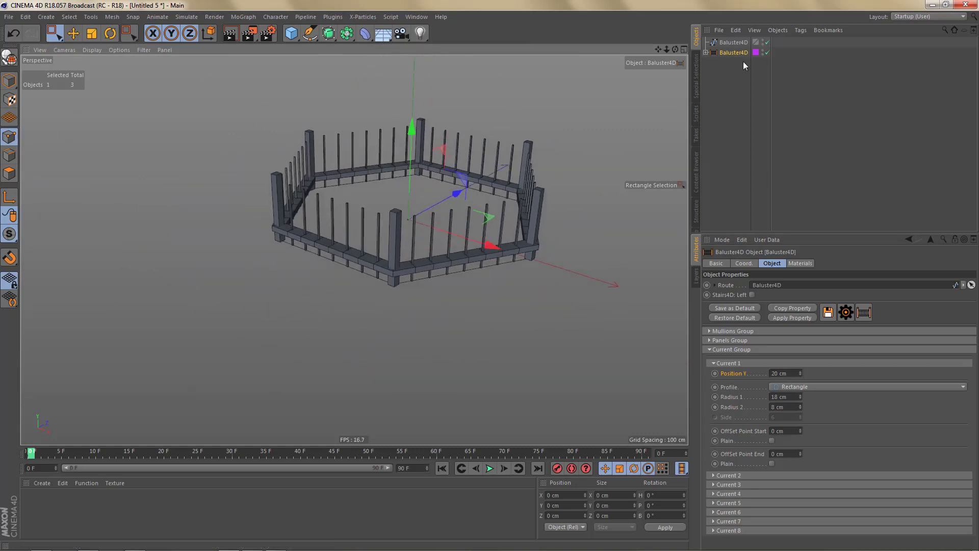
{"action": "left_click", "coordinate": [734, 42]}
{"action": "left_click_drag", "start_coordinate": [729, 88], "coordinate": [730, 77], "text": "ctrl"}
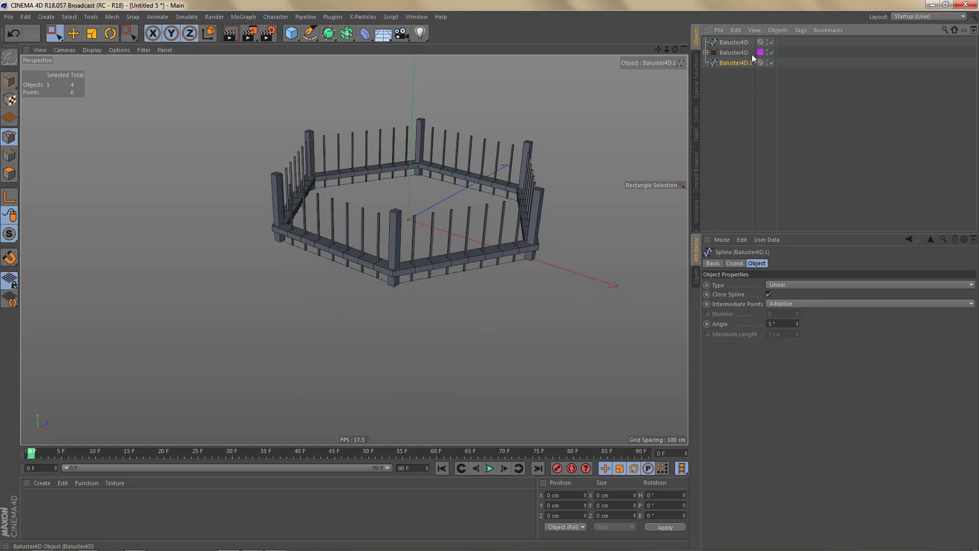
{"action": "left_click", "coordinate": [772, 52]}
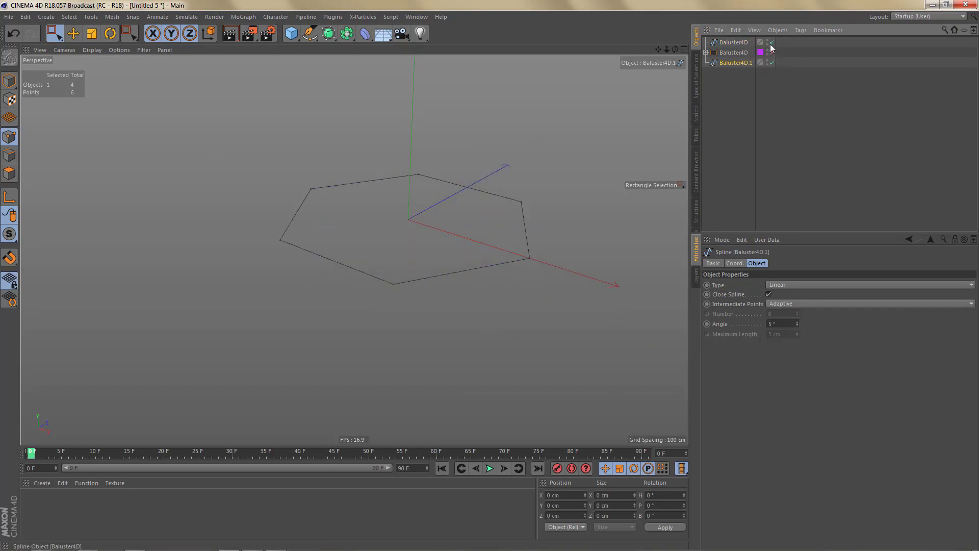
{"action": "left_click", "coordinate": [771, 42]}
- Delete four points of the duplicated spline so only its rear straight segment with two points remains
{"action": "right_click", "coordinate": [372, 253]}
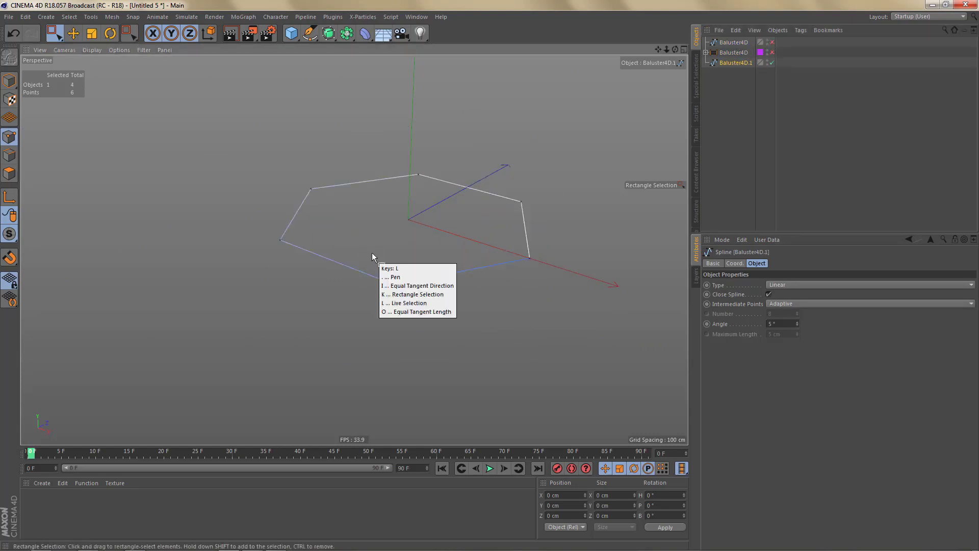
{"action": "left_click", "coordinate": [408, 298]}
{"action": "left_click_drag", "start_coordinate": [267, 163], "coordinate": [405, 322]}
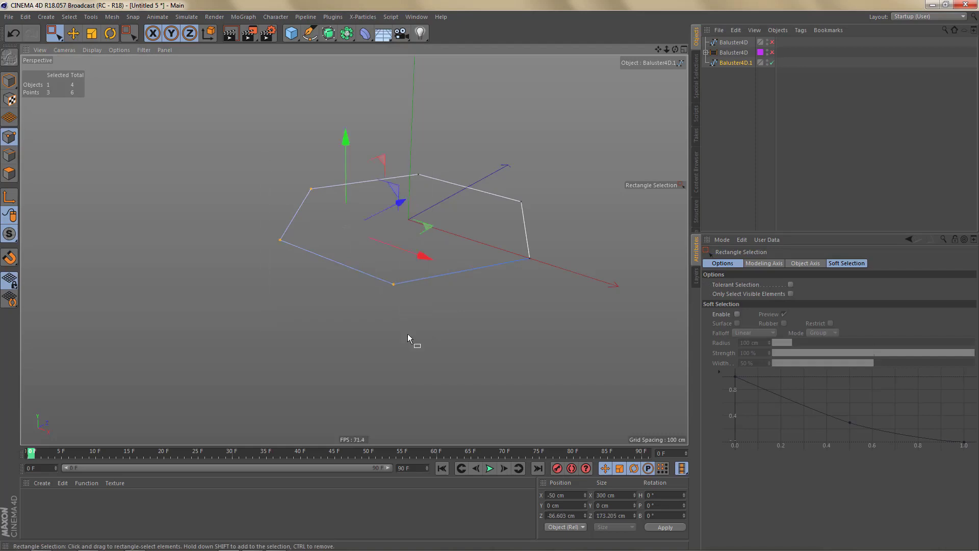
{"action": "key", "text": "Delete"}
{"action": "left_click_drag", "start_coordinate": [515, 248], "coordinate": [540, 289]}
{"action": "key", "text": "Delete"}
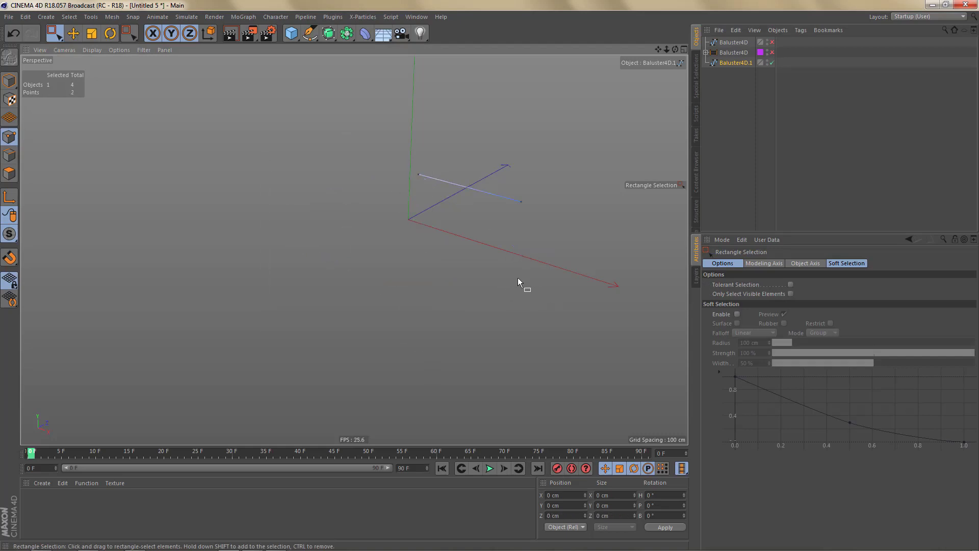
- Add a second Baluster4D generator and assign the two-point spline as its Route
{"action": "scroll", "coordinate": [500, 188], "scroll_direction": "up", "scroll_amount": 3}
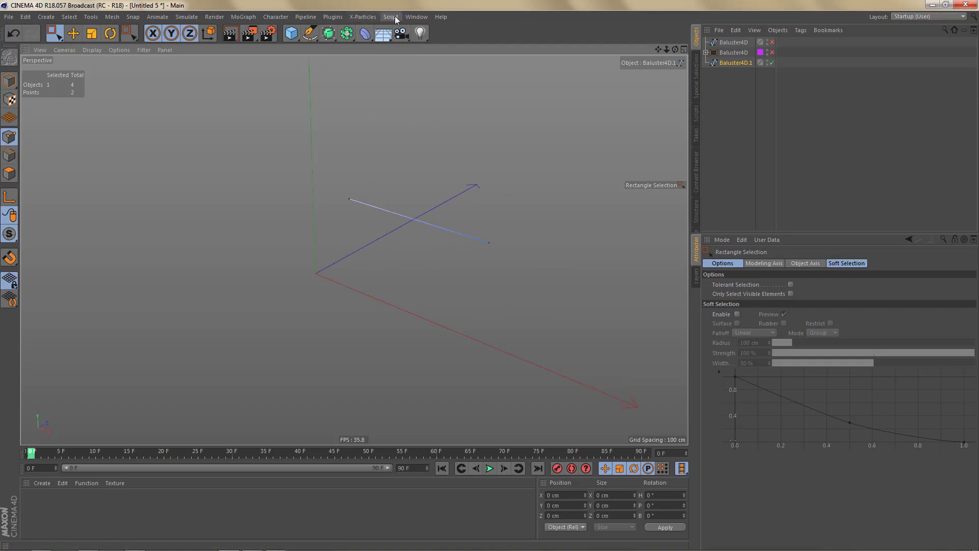
{"action": "left_click", "coordinate": [342, 18]}
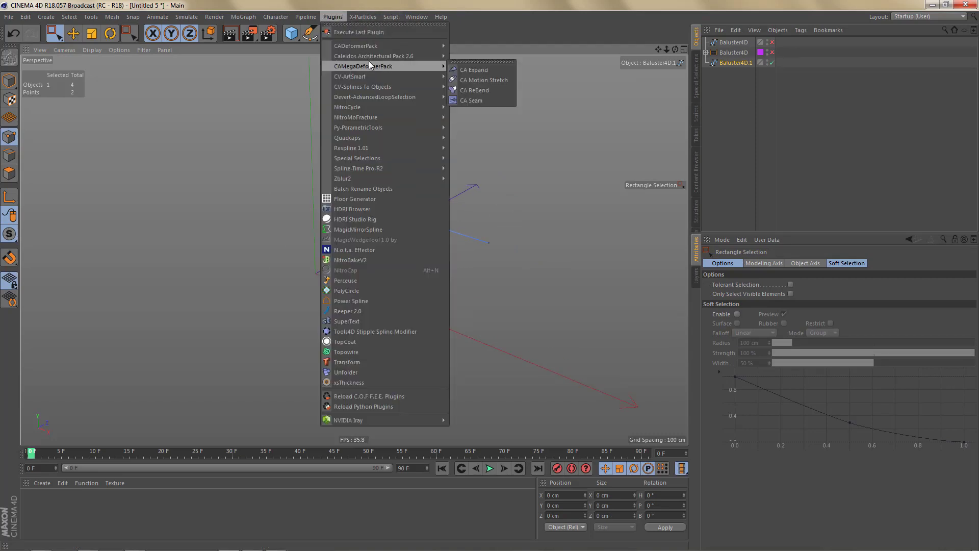
{"action": "mouse_move", "coordinate": [369, 58]}
{"action": "left_click", "coordinate": [491, 87]}
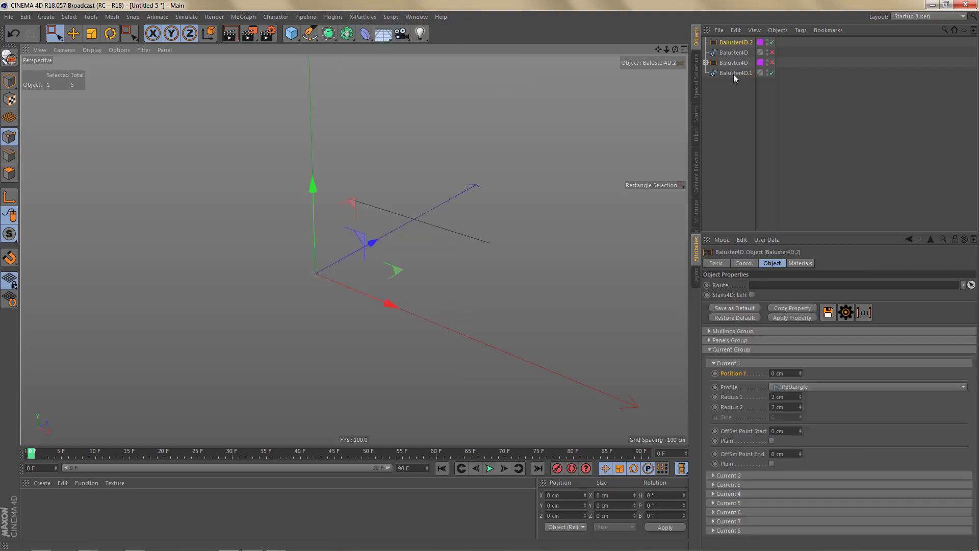
{"action": "scroll", "coordinate": [487, 258], "scroll_direction": "up", "scroll_amount": 8}
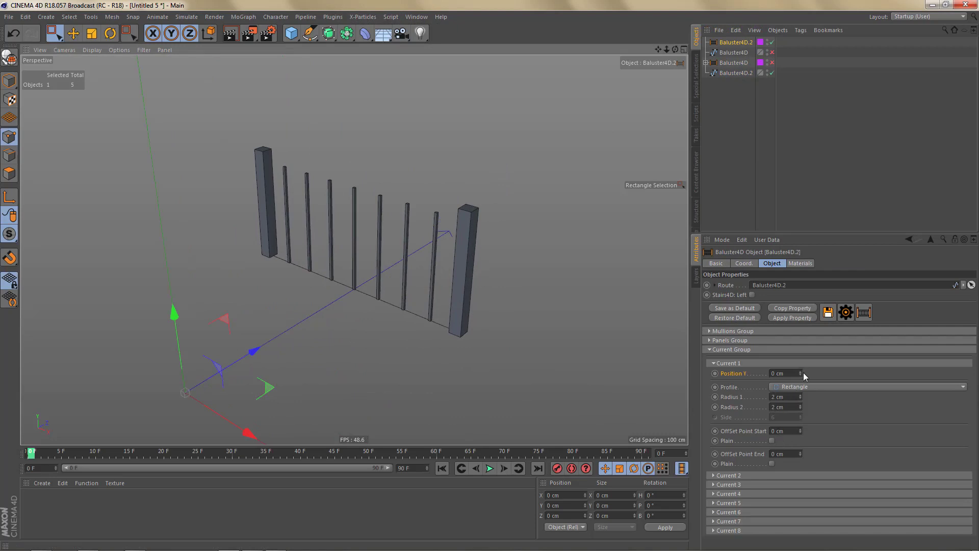
- Raise the straight test railing's Current 1 rail by setting Position Y to 14 cm
{"action": "left_click_drag", "start_coordinate": [800, 372], "coordinate": [807, 367]}
{"action": "scroll", "coordinate": [518, 301], "scroll_direction": "up", "scroll_amount": 10}
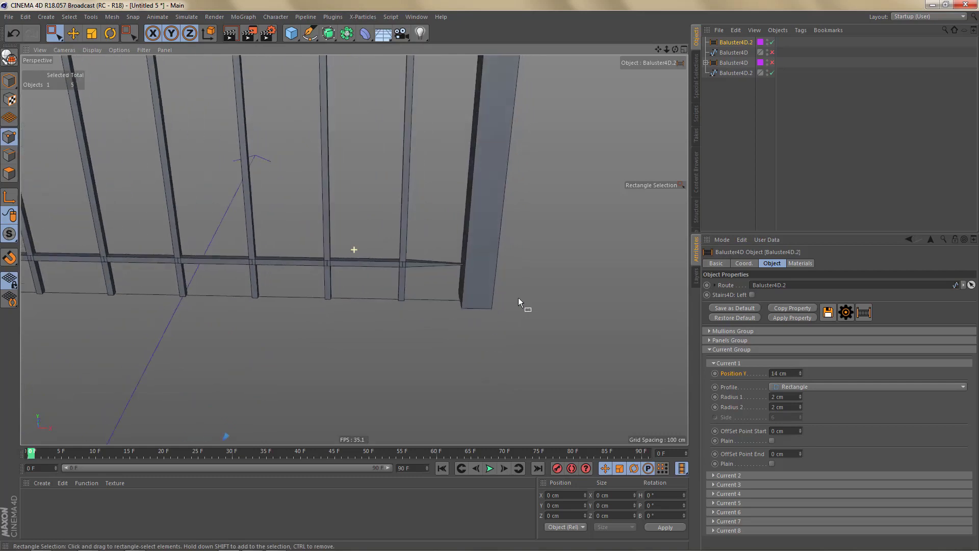
{"action": "scroll", "coordinate": [518, 298], "scroll_direction": "down", "scroll_amount": 12}
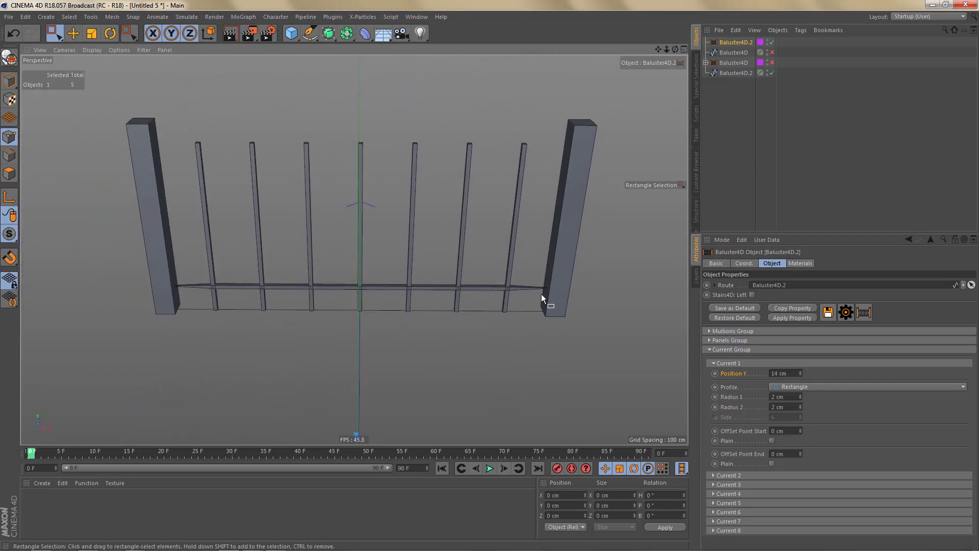
- Set the test rail's OffSet Point Start to 30 cm, with Radius 1 at 16 cm and Radius 2 at 3 cm
{"action": "left_click_drag", "start_coordinate": [800, 431], "coordinate": [801, 426]}
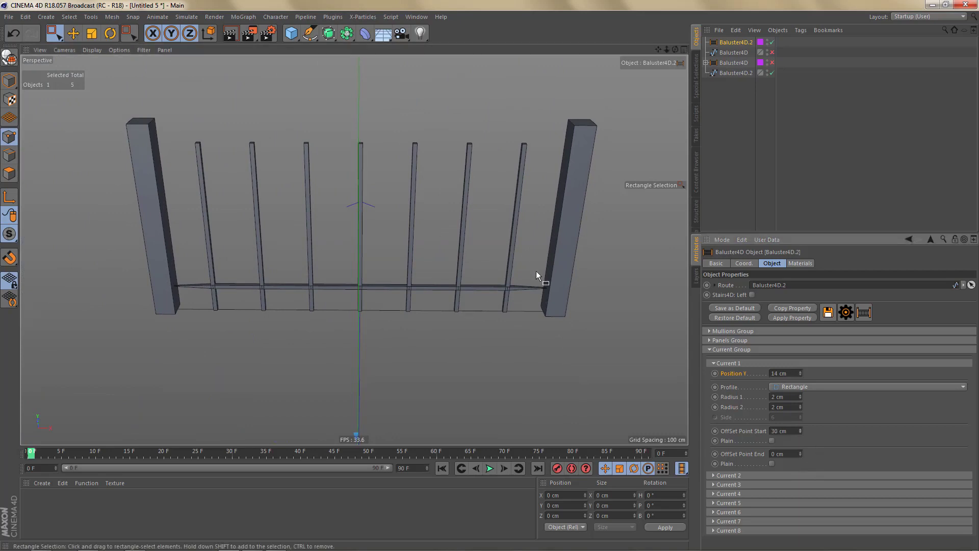
{"action": "scroll", "coordinate": [536, 271], "scroll_direction": "up", "scroll_amount": 6}
{"action": "scroll", "coordinate": [498, 308], "scroll_direction": "up", "scroll_amount": 2}
{"action": "mouse_move", "coordinate": [531, 317]}
{"action": "left_mouse_down", "text": "alt"}
{"action": "mouse_move", "coordinate": [569, 319]}
{"action": "mouse_move", "coordinate": [503, 327]}
{"action": "mouse_move", "coordinate": [571, 314]}
{"action": "mouse_move", "coordinate": [652, 380]}
{"action": "left_mouse_up", "text": "alt"}
{"action": "scroll", "coordinate": [536, 316], "scroll_direction": "down", "scroll_amount": 5}
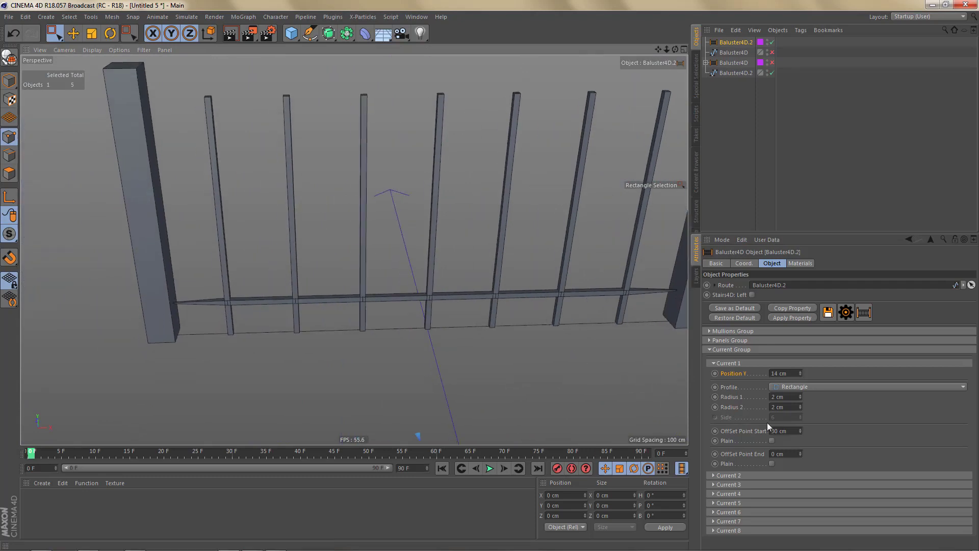
{"action": "left_click_drag", "start_coordinate": [801, 396], "coordinate": [798, 418]}
{"action": "left_click_drag", "start_coordinate": [439, 315], "coordinate": [476, 350], "text": "alt"}
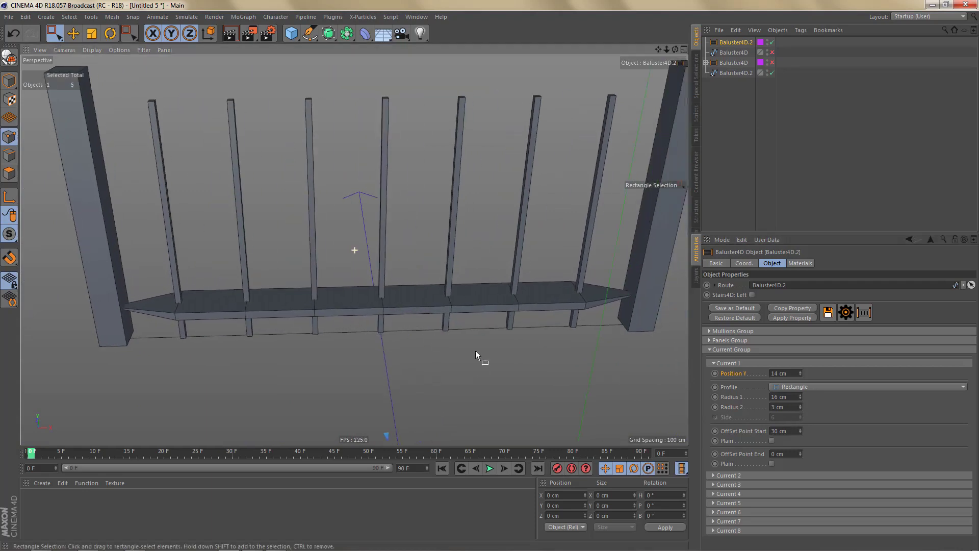
- Return the test rail's OffSet Point Start to 0 cm, and set Radius 2 to 6 cm and OffSet Point End to 5 cm
{"action": "left_click", "coordinate": [745, 431]}
{"action": "left_click_drag", "start_coordinate": [800, 432], "coordinate": [800, 403]}
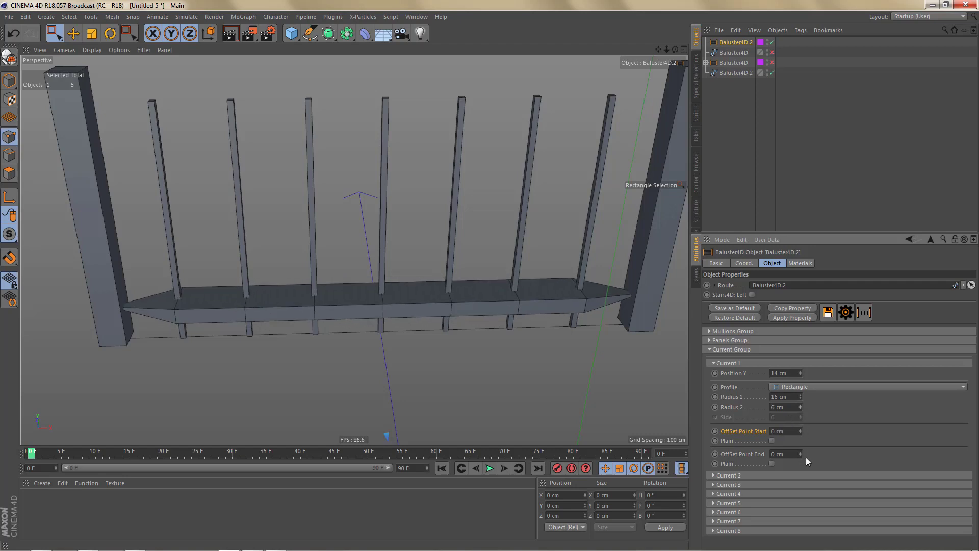
{"action": "left_click_drag", "start_coordinate": [800, 456], "coordinate": [801, 456]}
{"action": "scroll", "coordinate": [474, 262], "scroll_direction": "down", "scroll_amount": 3}
{"action": "left_click_drag", "start_coordinate": [467, 274], "coordinate": [657, 216], "text": "alt"}
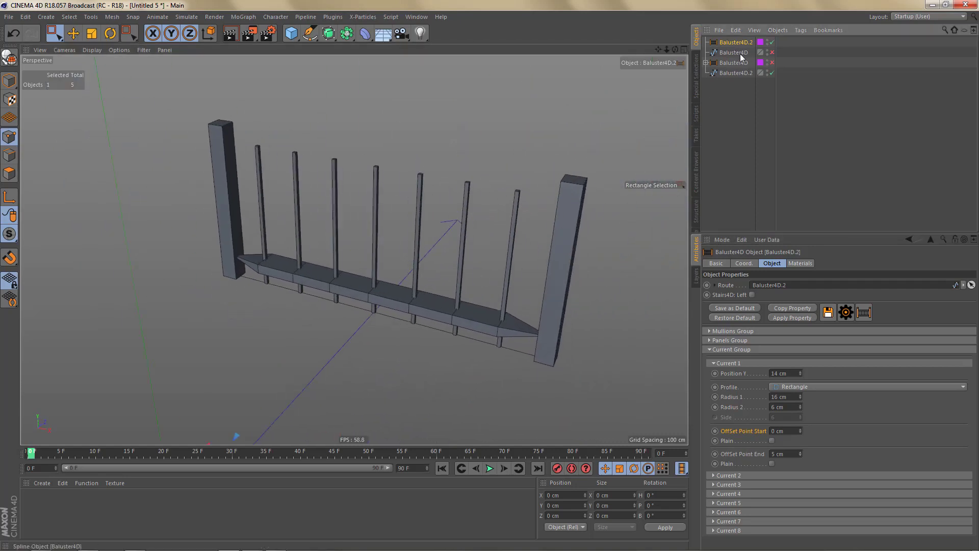
- Delete the straight test railing with its spline, and re-enable the hexagonal route spline and its railing generator
{"action": "left_click", "coordinate": [738, 72], "text": "ctrl"}
{"action": "key", "text": "Delete"}
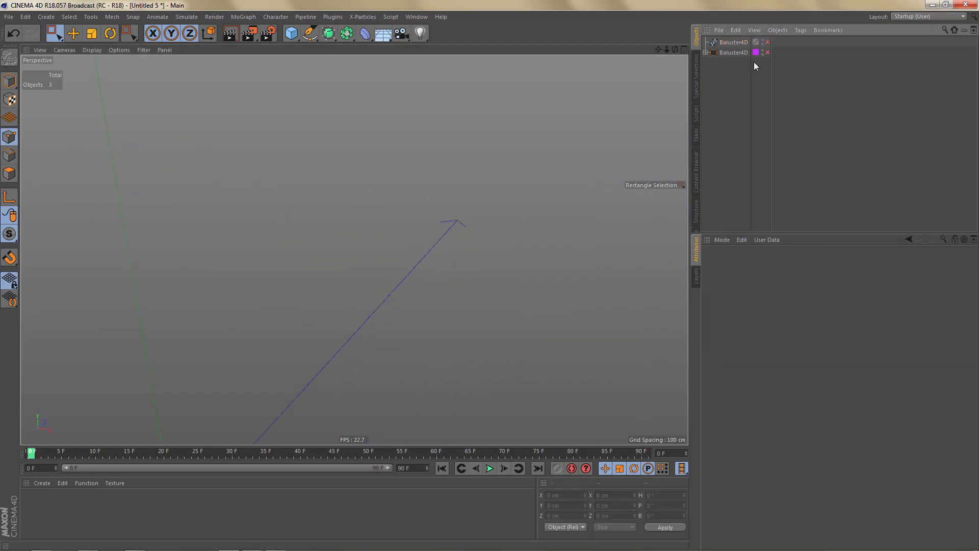
{"action": "left_click", "coordinate": [767, 41]}
{"action": "left_click", "coordinate": [767, 52]}
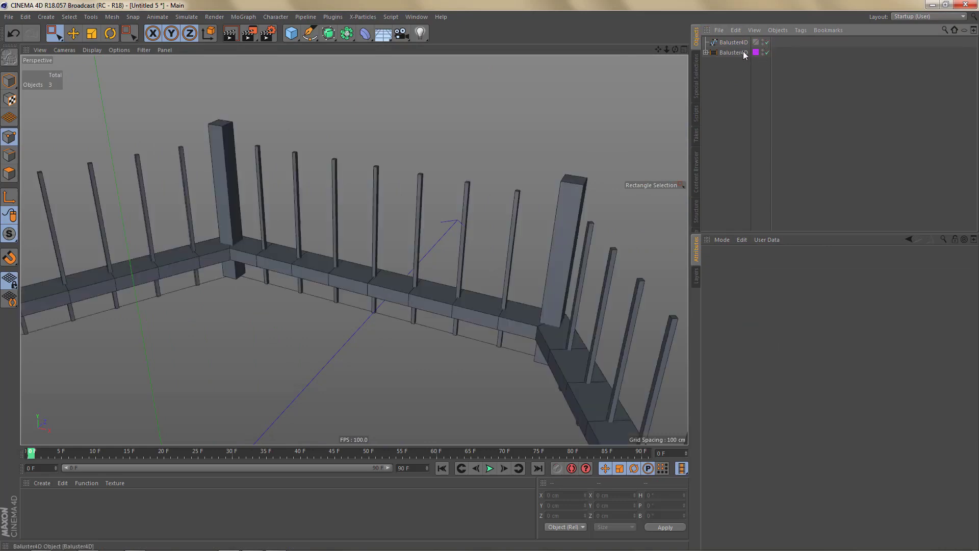
- Select the hexagonal railing, collapse its Current 1 settings and look over the list of Current entries
{"action": "left_click", "coordinate": [743, 51]}
{"action": "left_click_drag", "start_coordinate": [619, 154], "coordinate": [505, 306], "text": "alt"}
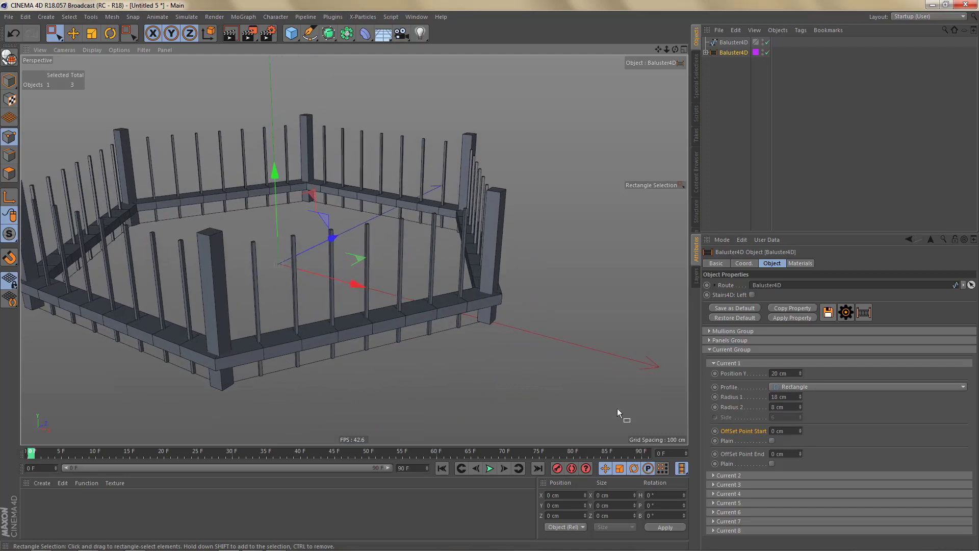
{"action": "left_click", "coordinate": [714, 363]}
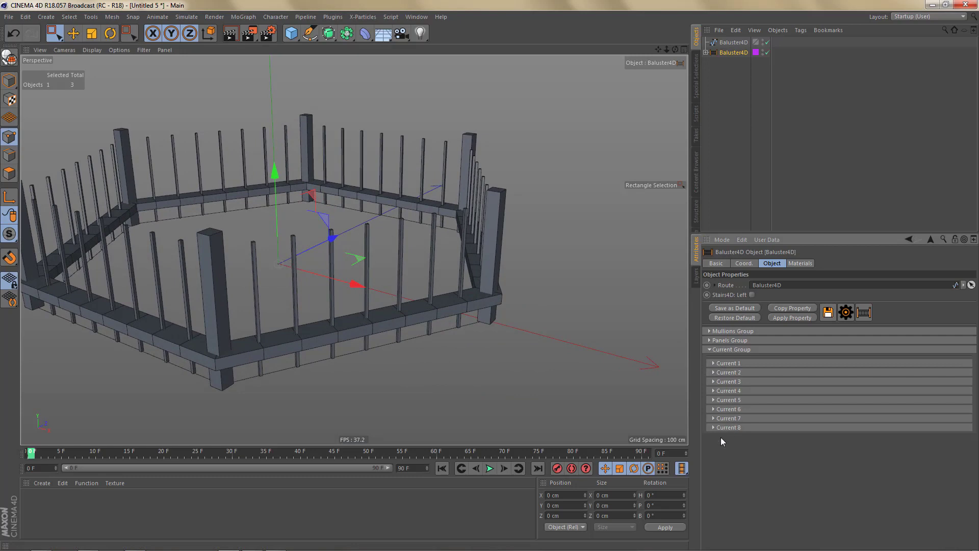
{"action": "left_click_drag", "start_coordinate": [494, 392], "coordinate": [474, 352], "text": "alt"}
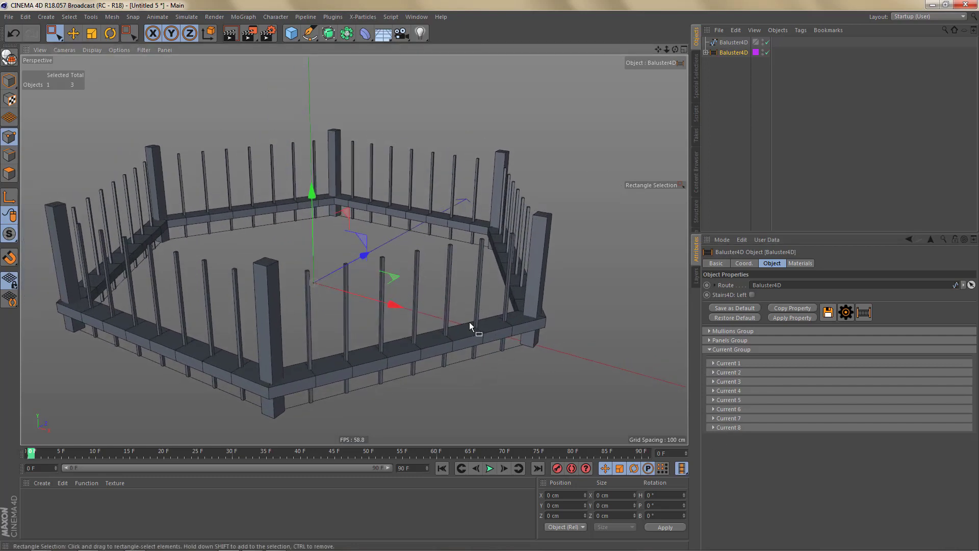
- Duplicate the hexagonal route spline and move the copy up about 59 cm along Y
{"action": "left_click", "coordinate": [730, 43]}
{"action": "left_click_drag", "start_coordinate": [733, 42], "coordinate": [729, 88]}
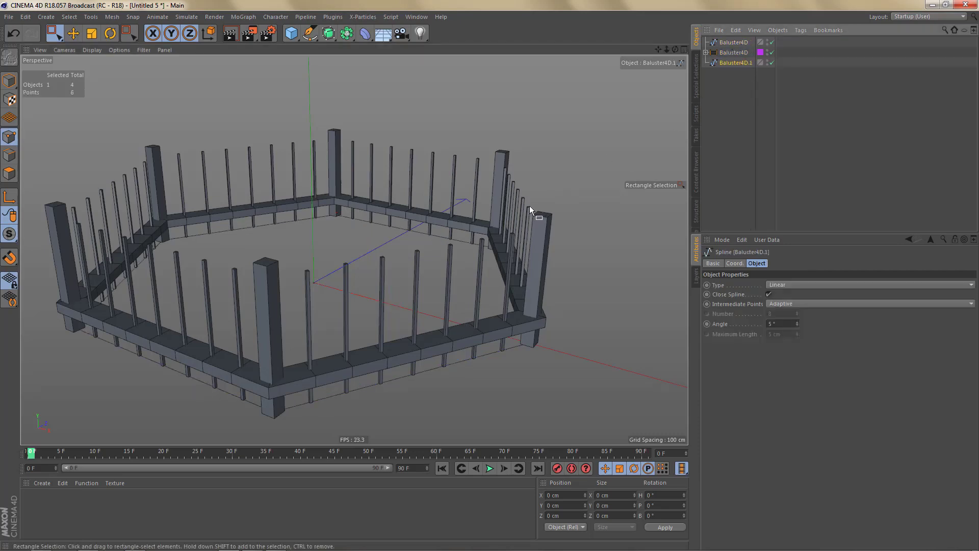
{"action": "key", "text": "Return"}
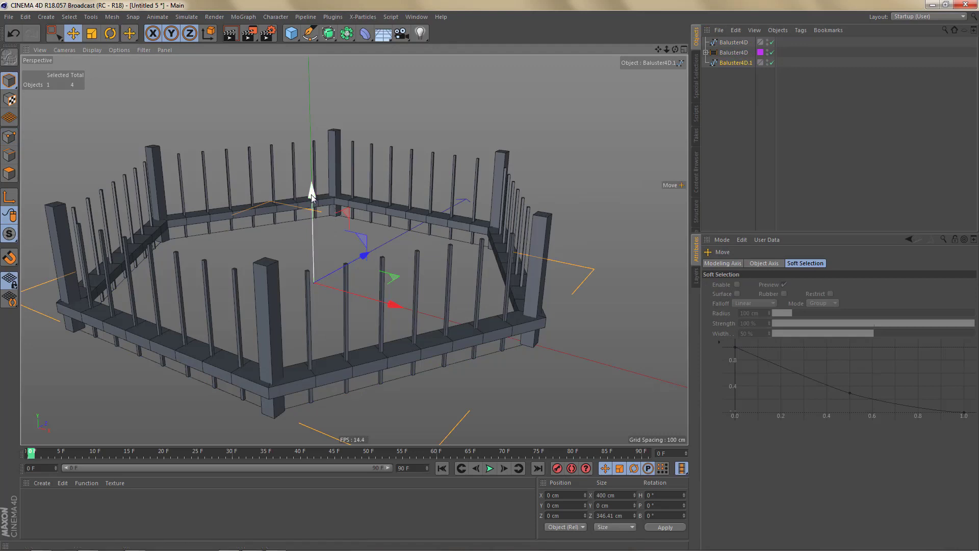
{"action": "left_click_drag", "start_coordinate": [313, 193], "coordinate": [327, 132]}
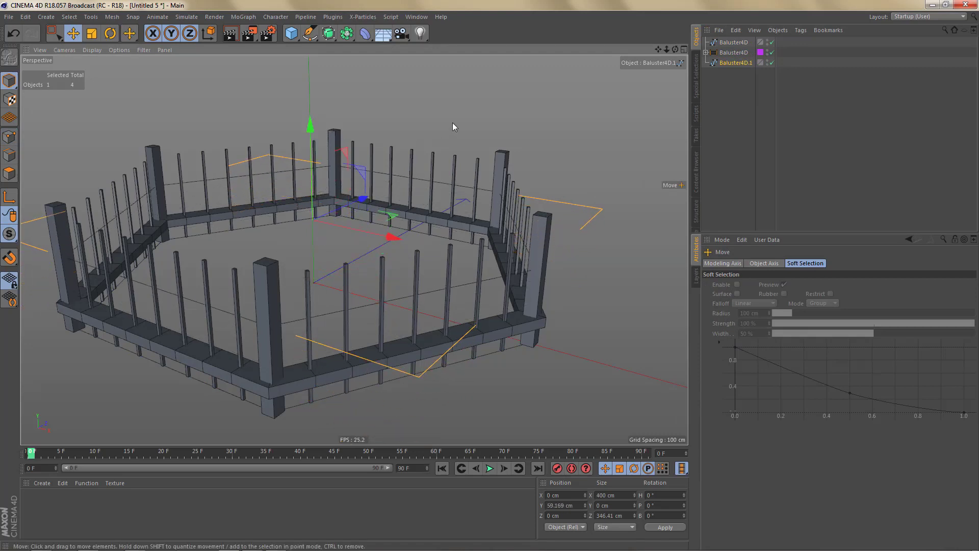
- Place the raised spline copy inside a Sweep object and add an n-Side spline as the sweep profile
{"action": "left_click", "coordinate": [329, 33]}
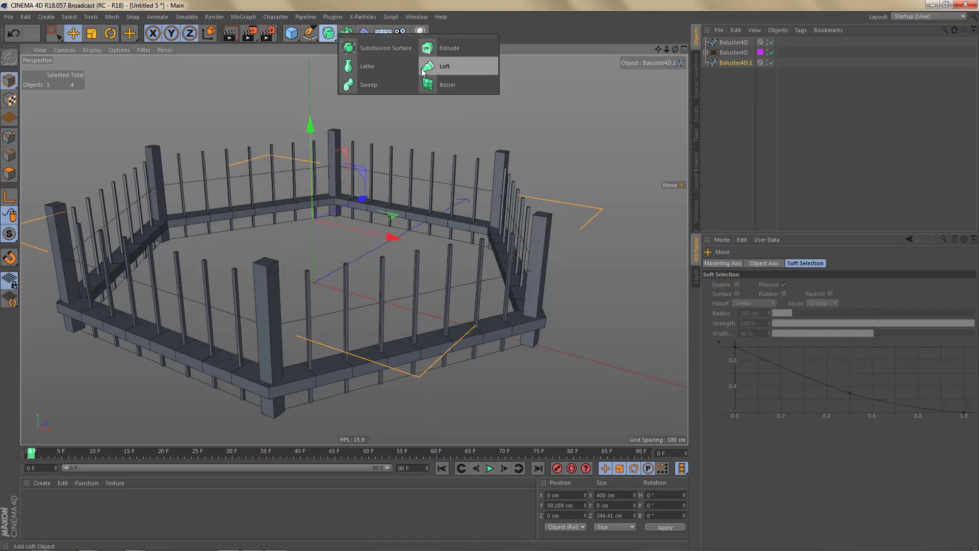
{"action": "left_click", "coordinate": [381, 82], "text": "alt"}
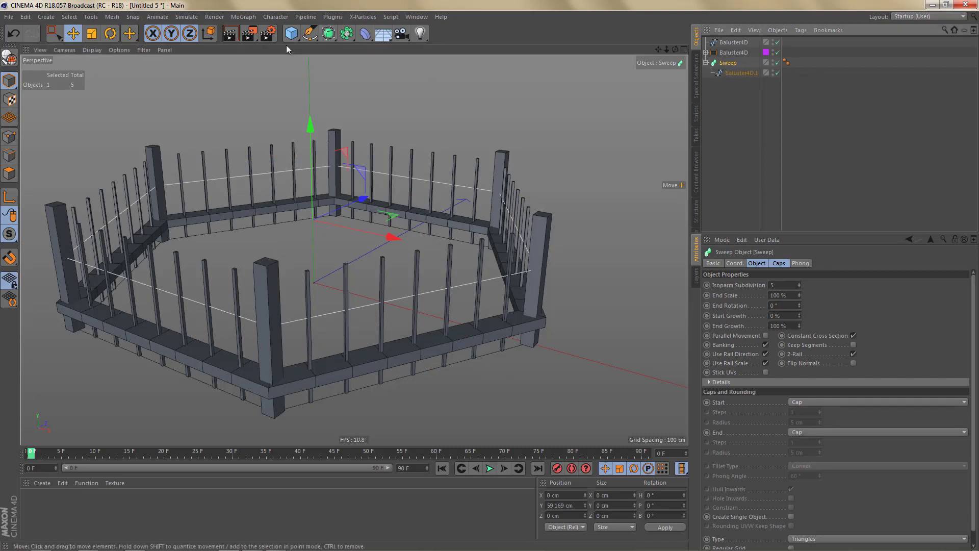
{"action": "left_click", "coordinate": [309, 33]}
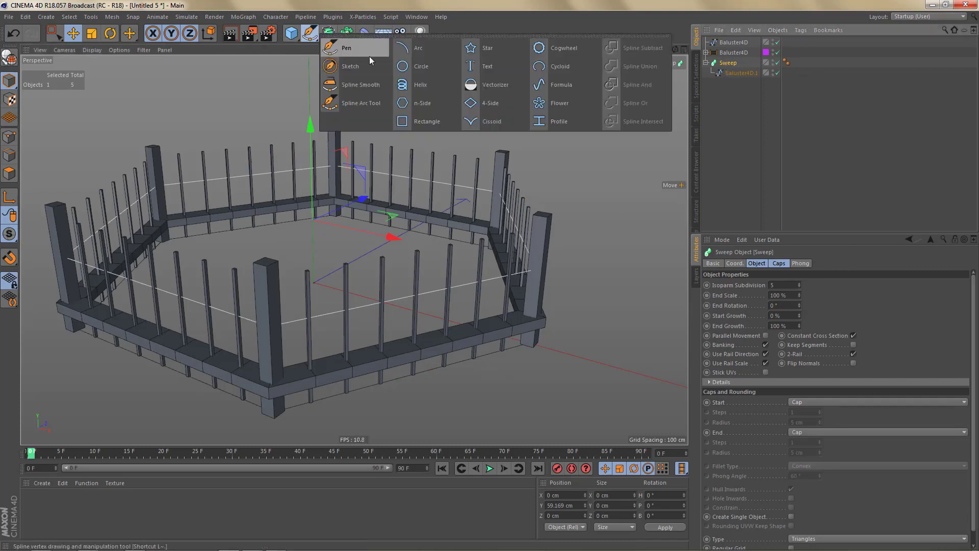
{"action": "left_click", "coordinate": [419, 104], "text": "shift"}
- Set the n-Side profile's radius to 2 cm
{"action": "left_click", "coordinate": [790, 286]}
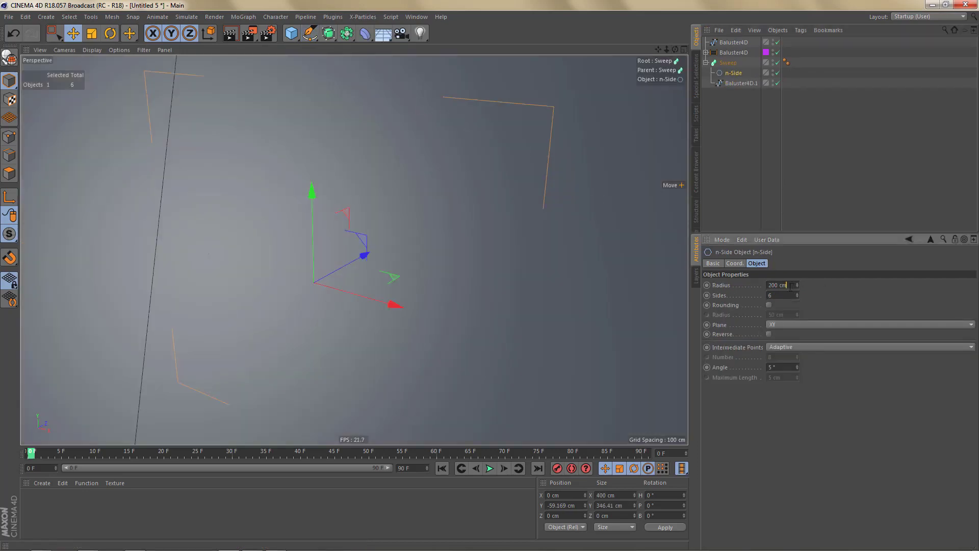
{"action": "key", "text": "ctrl+a"}
{"action": "type", "text": "2"}
{"action": "key", "text": "Return"}
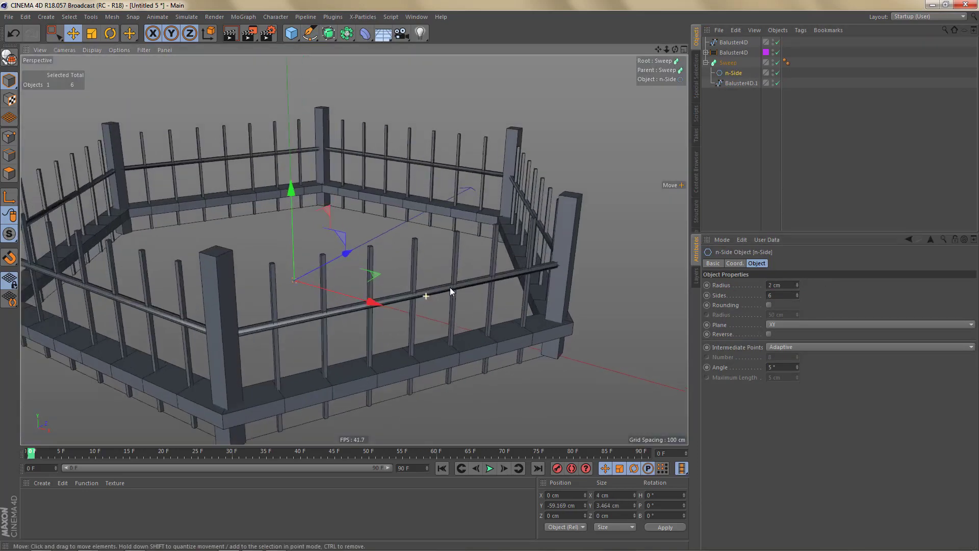
- Move the Sweep handrail up along Y to about 99 cm so it sits on top of the posts
{"action": "scroll", "coordinate": [450, 291], "scroll_direction": "up", "scroll_amount": 3}
{"action": "scroll", "coordinate": [469, 280], "scroll_direction": "up", "scroll_amount": 2}
{"action": "scroll", "coordinate": [553, 253], "scroll_direction": "up", "scroll_amount": 3}
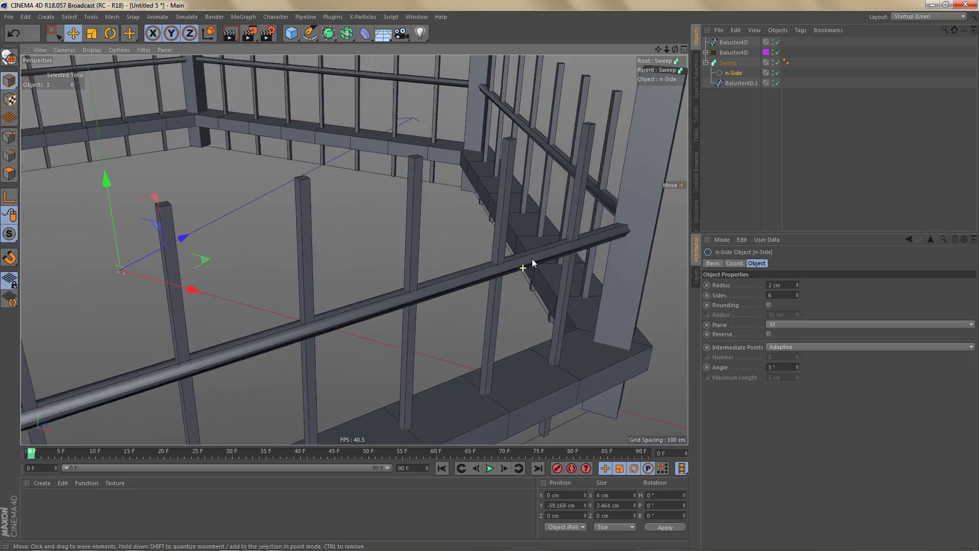
{"action": "scroll", "coordinate": [469, 278], "scroll_direction": "down", "scroll_amount": 8}
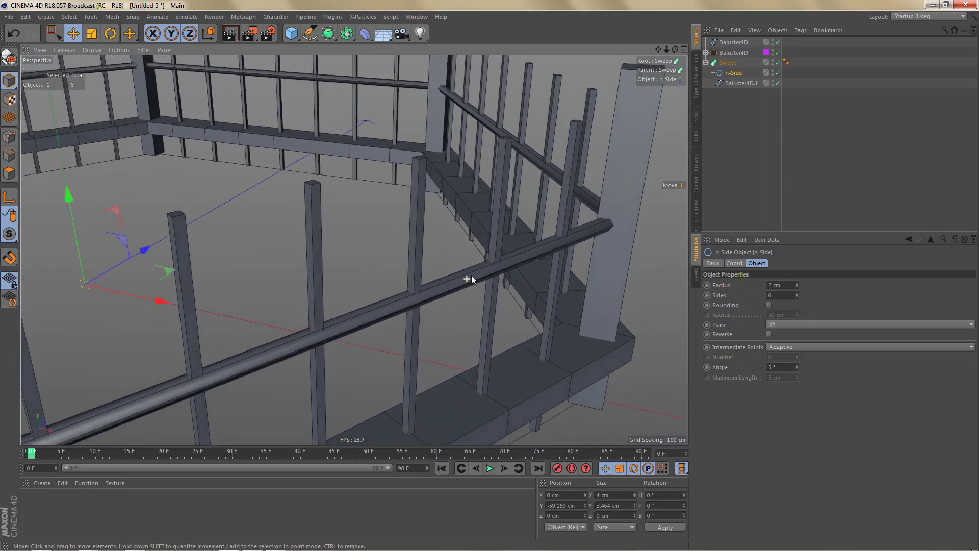
{"action": "left_click_drag", "start_coordinate": [447, 289], "coordinate": [495, 301], "text": "alt"}
{"action": "left_click_drag", "start_coordinate": [499, 219], "coordinate": [436, 287], "text": "alt"}
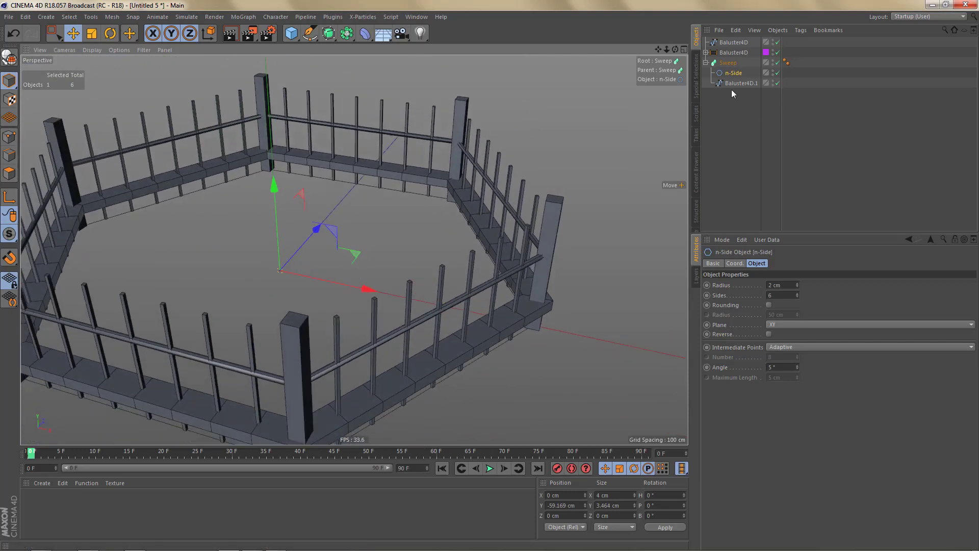
{"action": "left_click", "coordinate": [490, 173]}
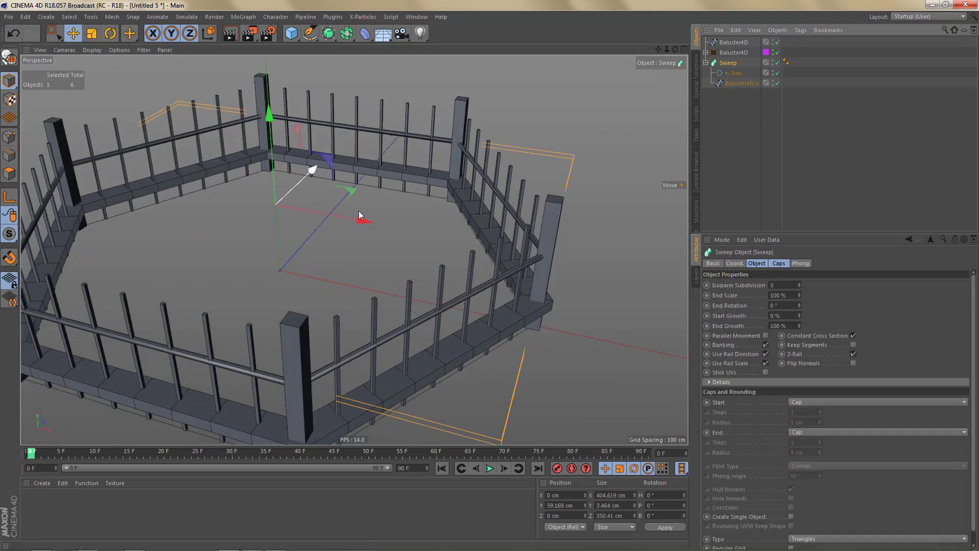
{"action": "left_click_drag", "start_coordinate": [268, 114], "coordinate": [280, 68]}
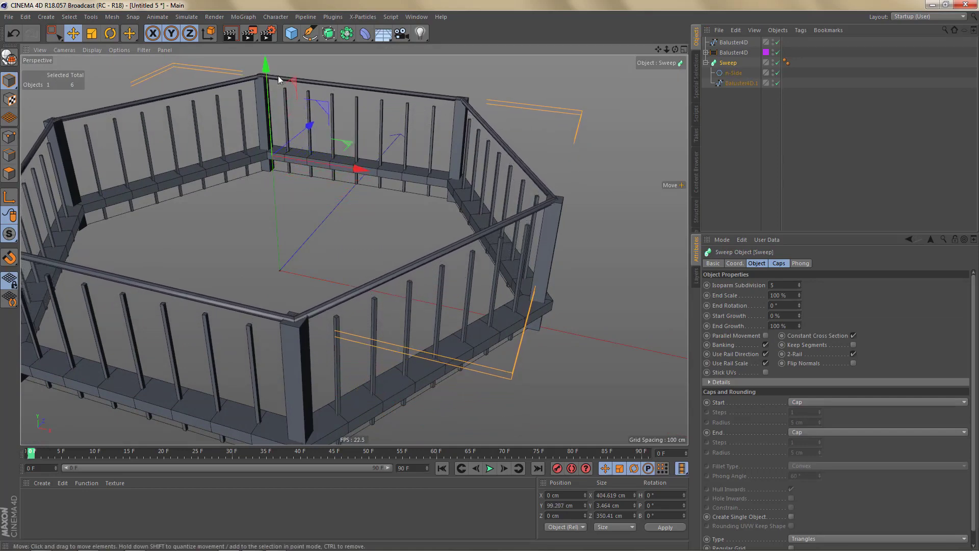
{"action": "left_click_drag", "start_coordinate": [280, 335], "coordinate": [351, 382], "text": "alt"}
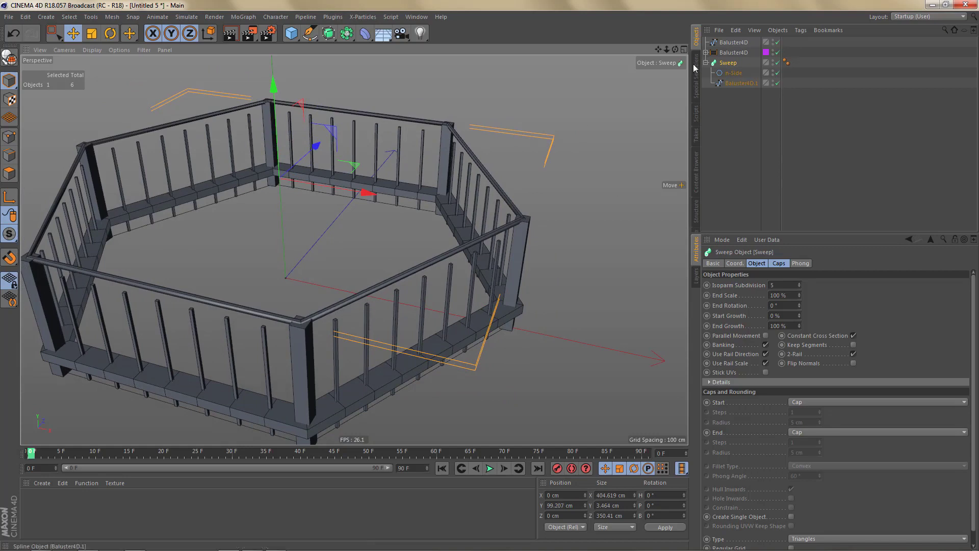
- Load the handrail_004 profile spline from the handrail preset library into the scene
{"action": "left_click", "coordinate": [696, 171]}
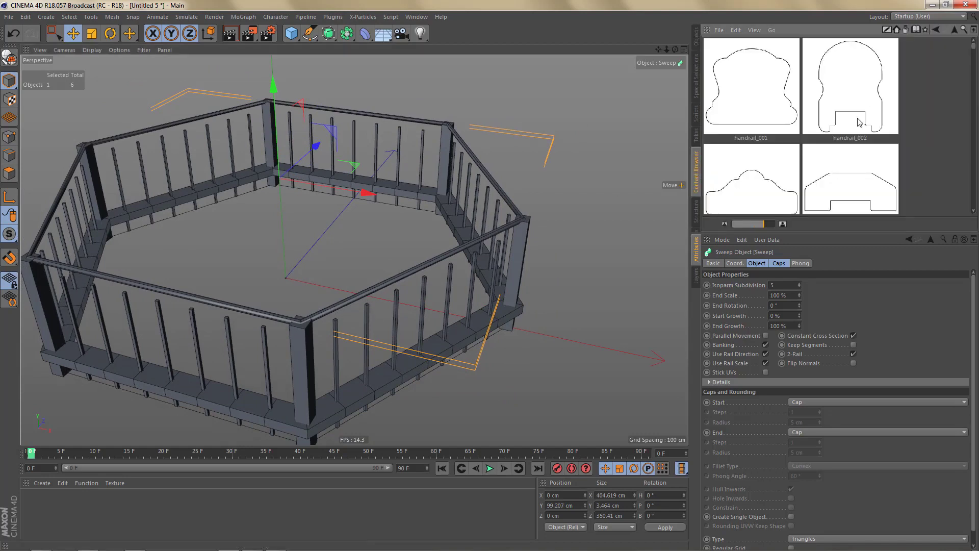
{"action": "scroll", "coordinate": [862, 107], "scroll_direction": "down", "scroll_amount": 2}
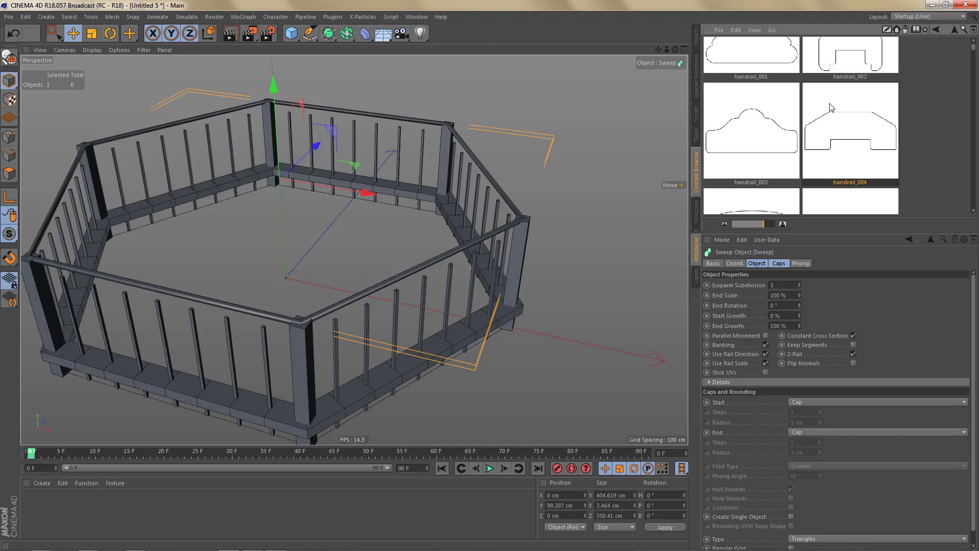
{"action": "double_click", "coordinate": [841, 129]}
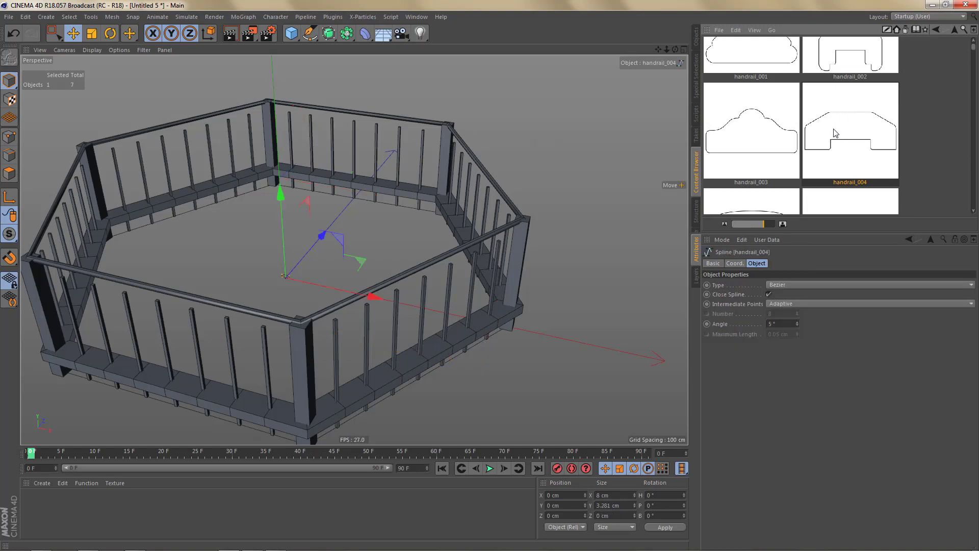
{"action": "left_click", "coordinate": [695, 41]}
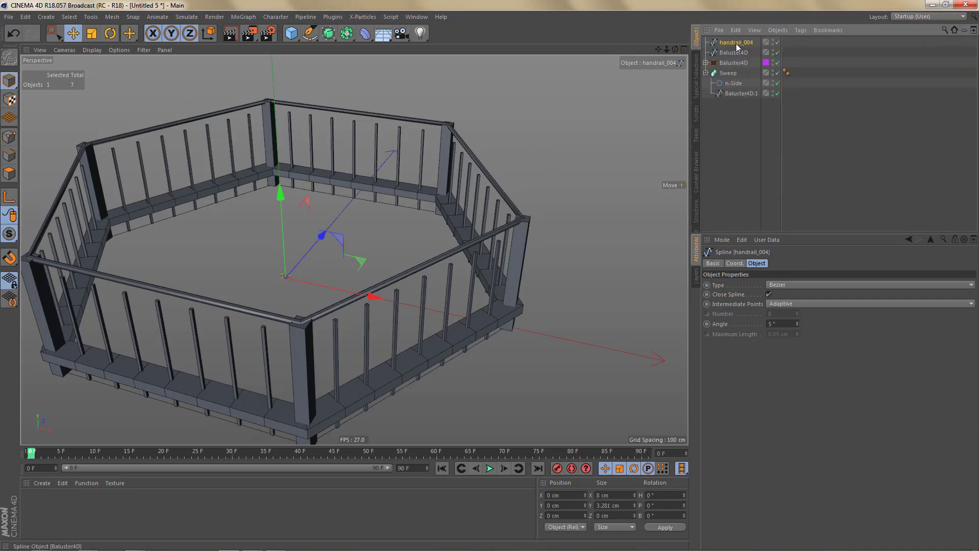
- Place the handrail_004 spline in the Sweep as its profile and delete the n-Side spline
{"action": "left_click_drag", "start_coordinate": [732, 43], "coordinate": [734, 84]}
{"action": "left_click", "coordinate": [737, 74]}
{"action": "key", "text": "Delete"}
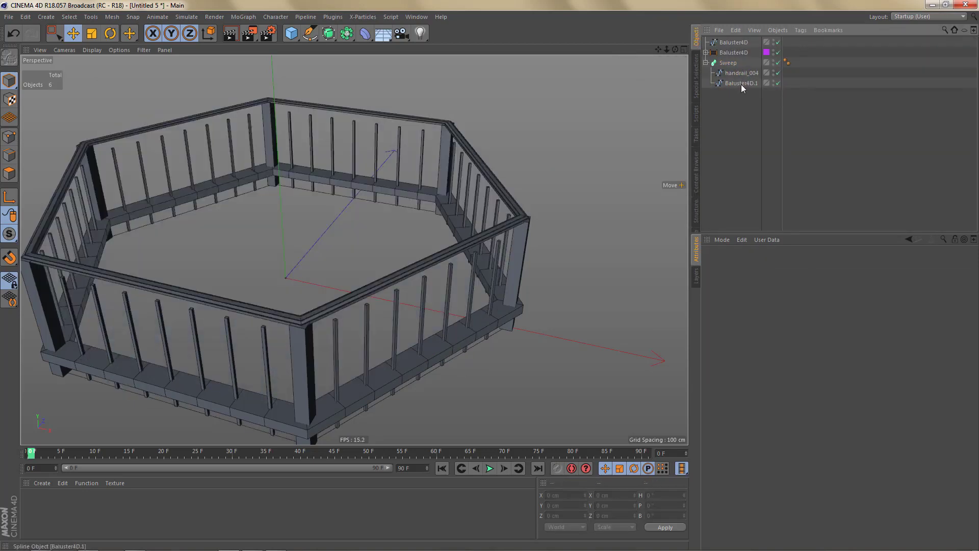
{"action": "scroll", "coordinate": [286, 332], "scroll_direction": "up", "scroll_amount": 5}
{"action": "left_click_drag", "start_coordinate": [327, 316], "coordinate": [338, 291], "text": "alt"}
{"action": "scroll", "coordinate": [306, 306], "scroll_direction": "down", "scroll_amount": 5}
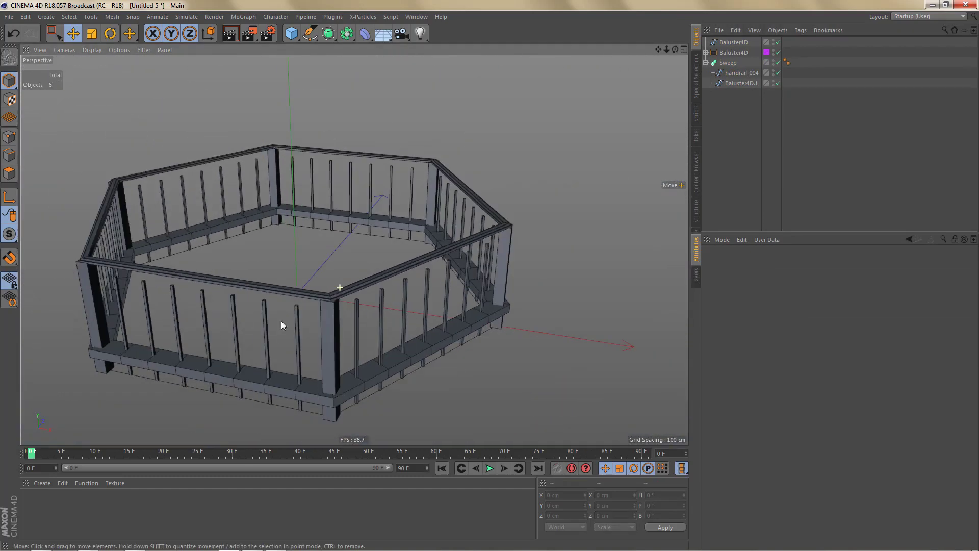
{"action": "left_click_drag", "start_coordinate": [282, 323], "coordinate": [363, 311], "text": "alt"}
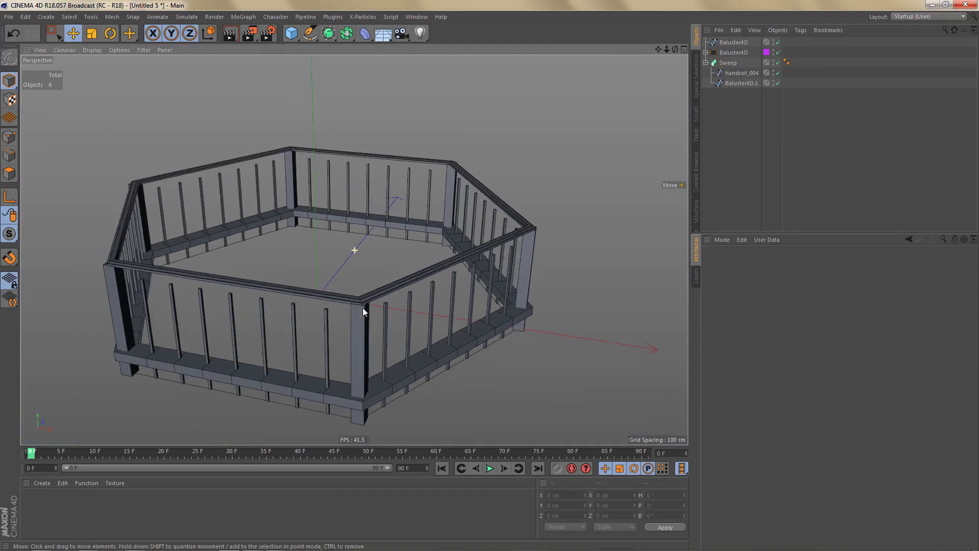
- Look over the profile options of the hexagonal railing's Current 1, then collapse Current 1 and the Current Group
{"action": "left_click", "coordinate": [730, 54]}
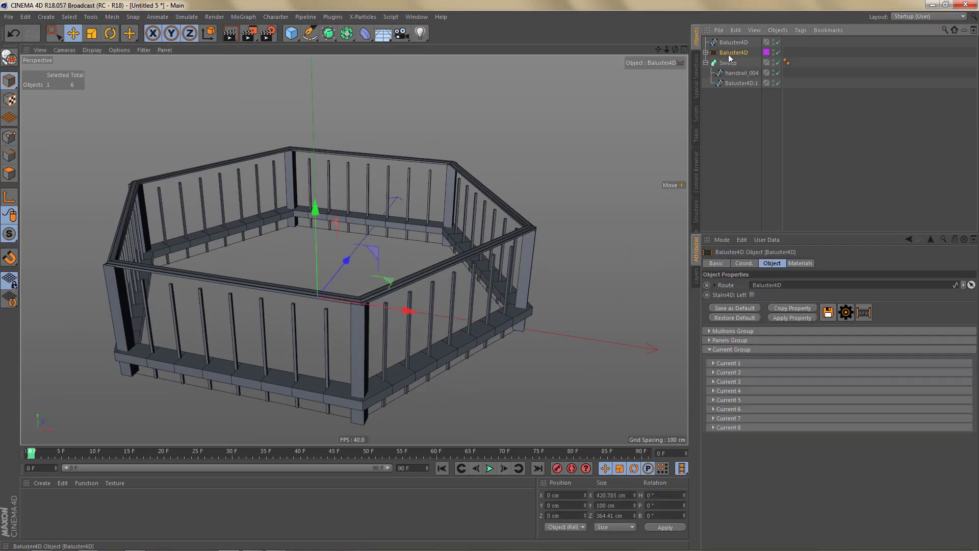
{"action": "left_click", "coordinate": [713, 364]}
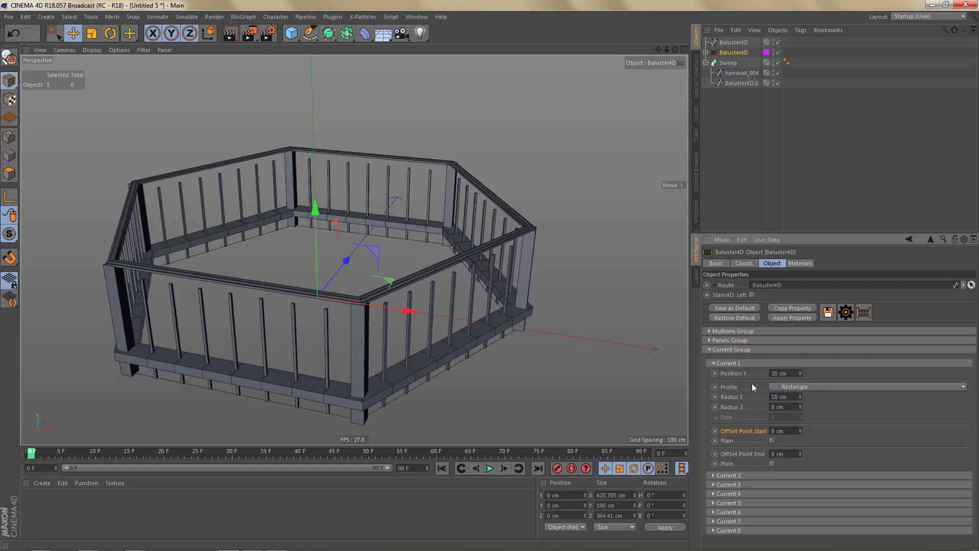
{"action": "left_click", "coordinate": [795, 386]}
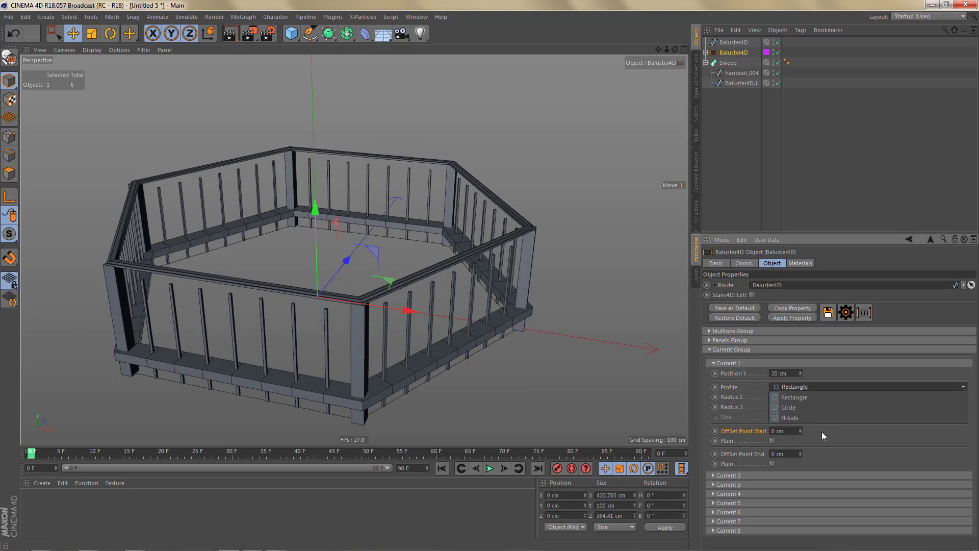
{"action": "left_click", "coordinate": [847, 428]}
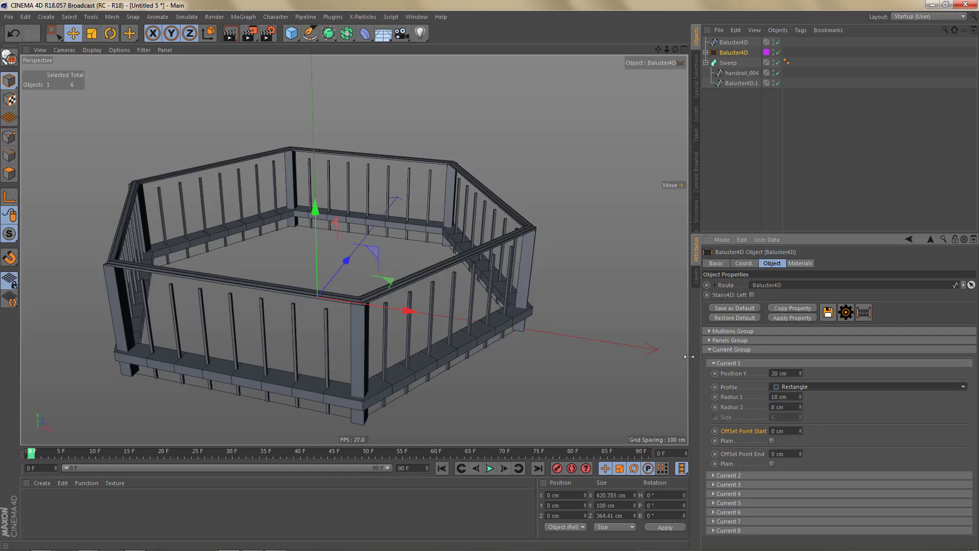
{"action": "left_click", "coordinate": [712, 362]}
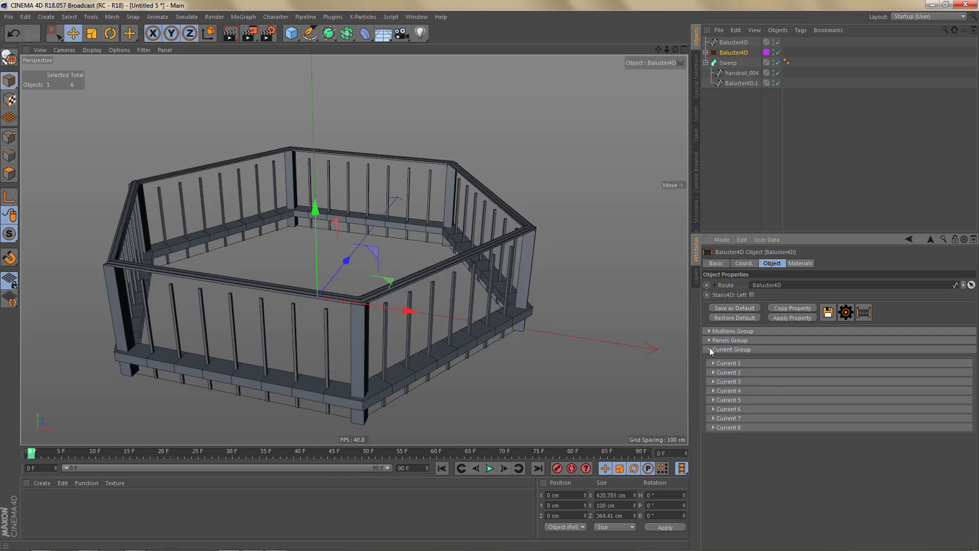
{"action": "left_click", "coordinate": [709, 349]}
{"action": "mouse_move", "coordinate": [470, 321]}
{"action": "left_mouse_down", "text": "alt"}
{"action": "mouse_move", "coordinate": [503, 295]}
{"action": "mouse_move", "coordinate": [479, 310]}
{"action": "left_mouse_up", "text": "alt"}
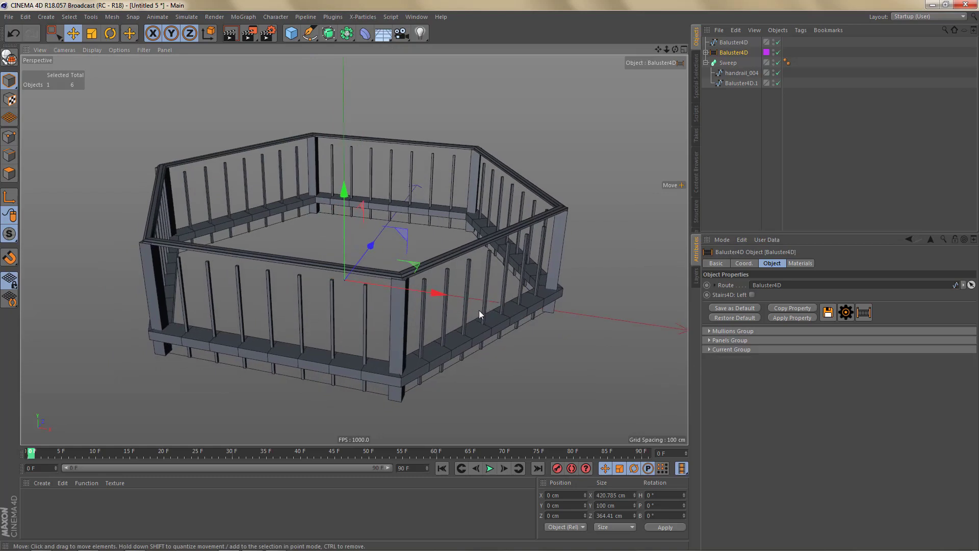